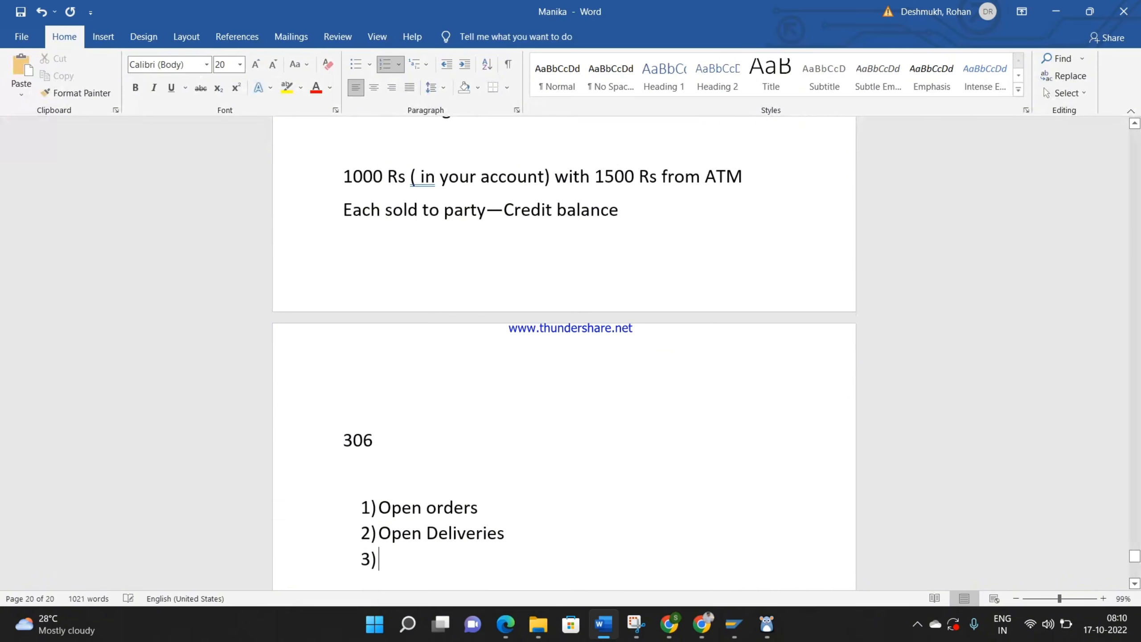
# Add "Open invoices" as the third item of the numbered list, below "Open Deliveries"
pyautogui.write('Open invoices')
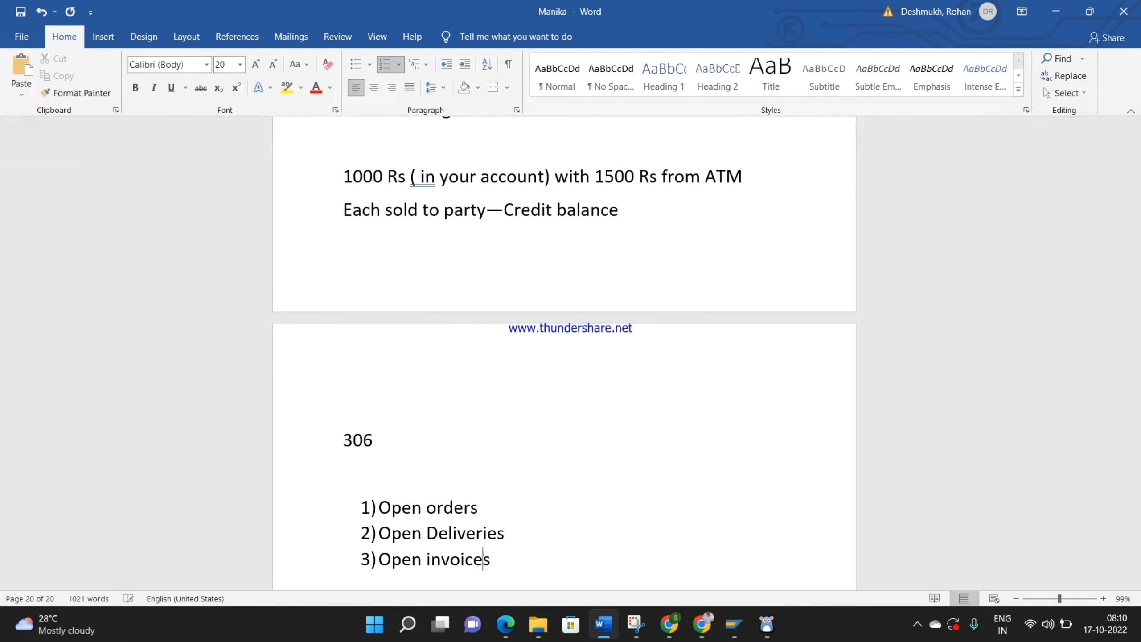
pyautogui.click(917, 626)
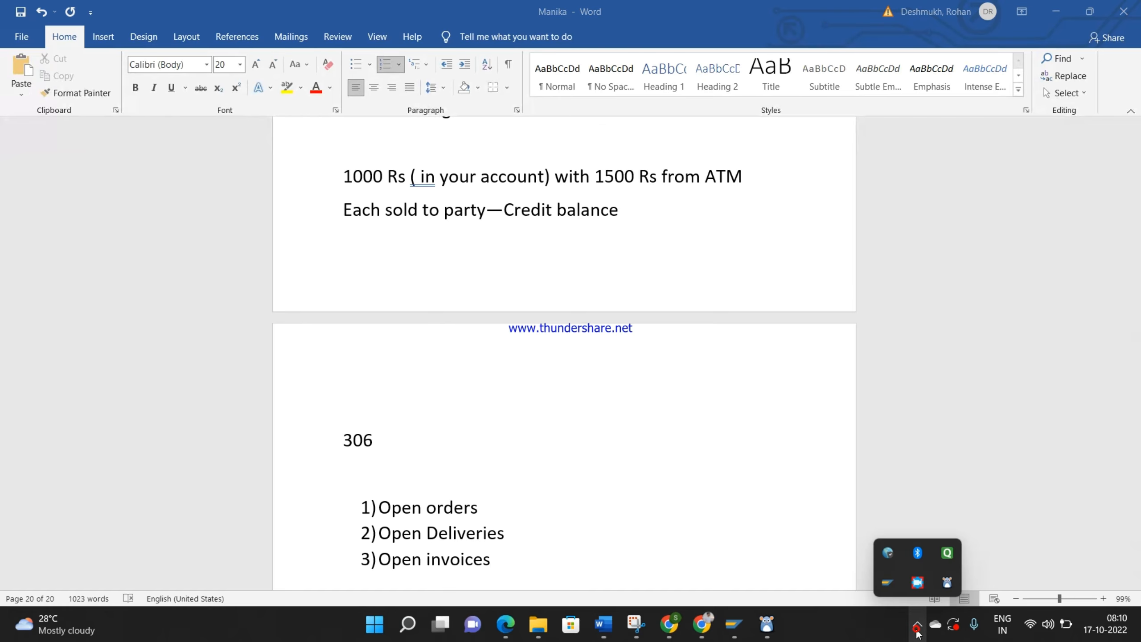
pyautogui.click(495, 509)
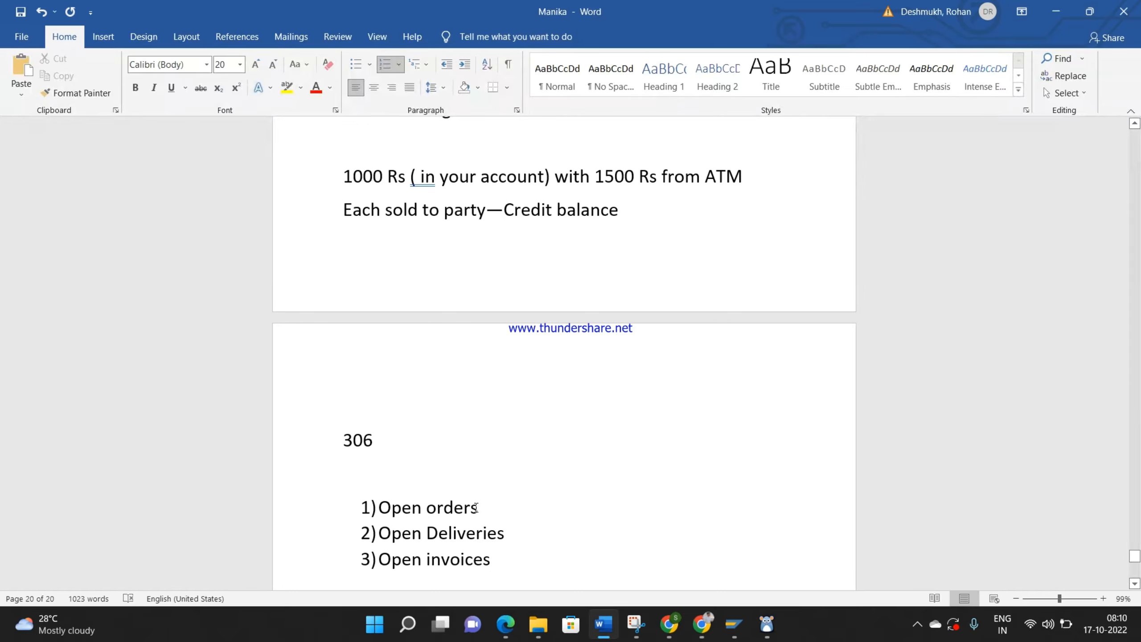
pyautogui.click(480, 509)
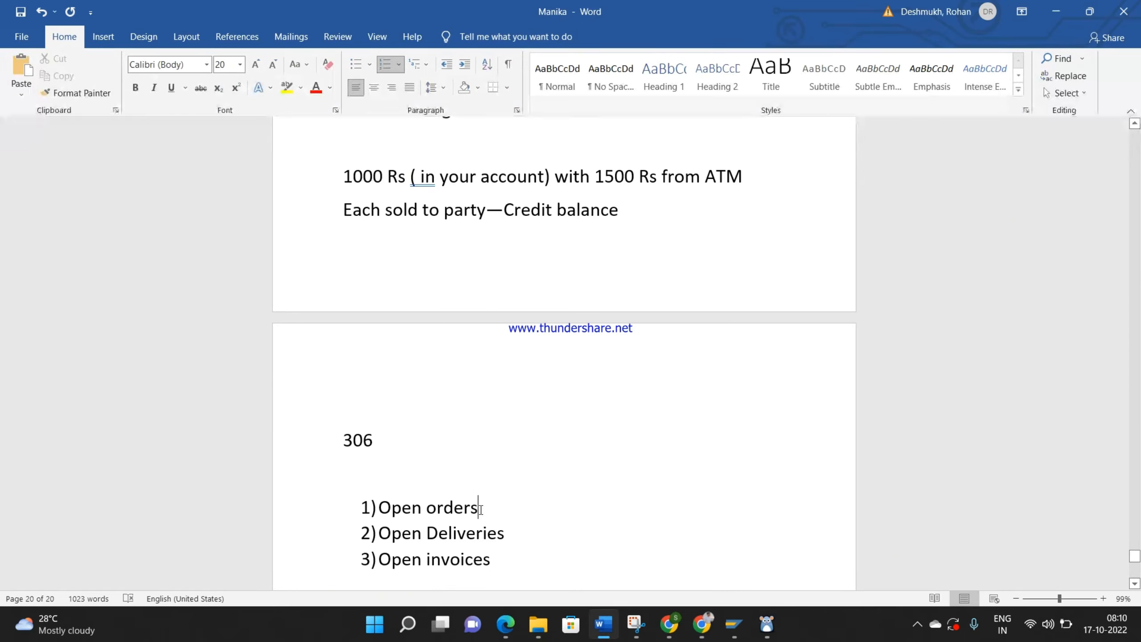
# Switch to SAP, view the document flow of the displayed sales order, and return to the Word notes
pyautogui.press('super+Tab')
pyautogui.click(335, 179)
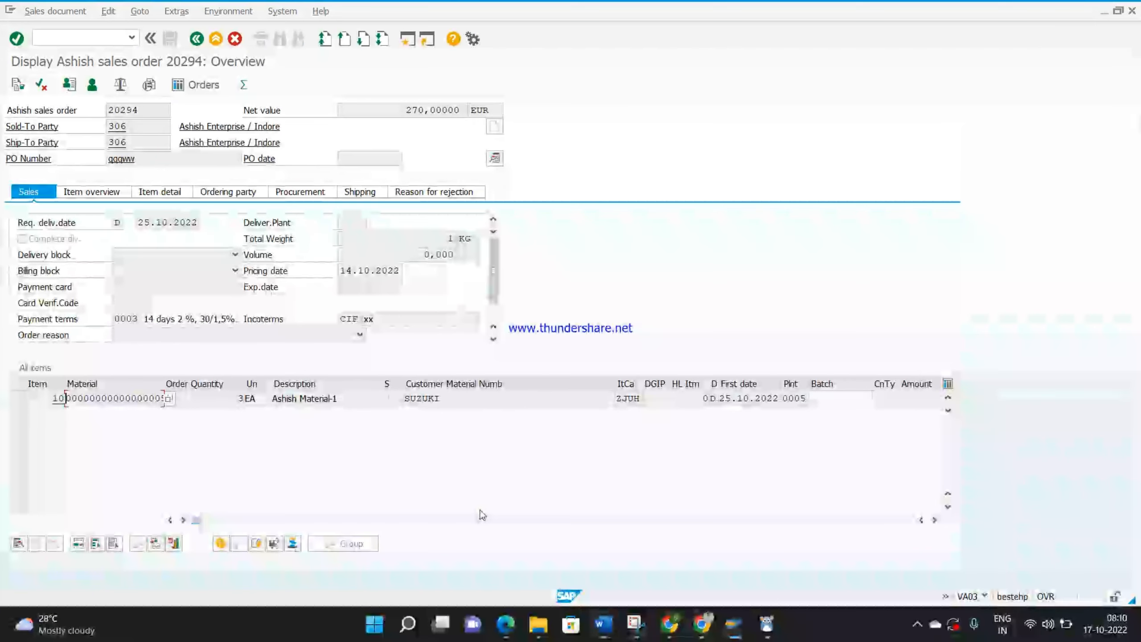
pyautogui.click(17, 84)
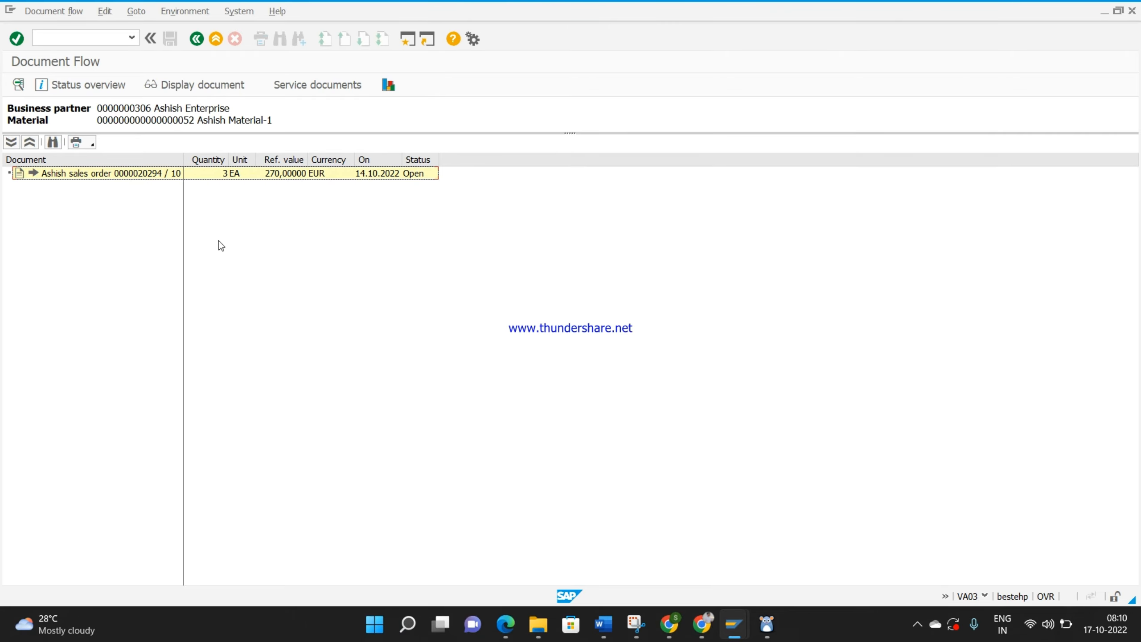
pyautogui.press('super+Tab')
pyautogui.click(318, 157)
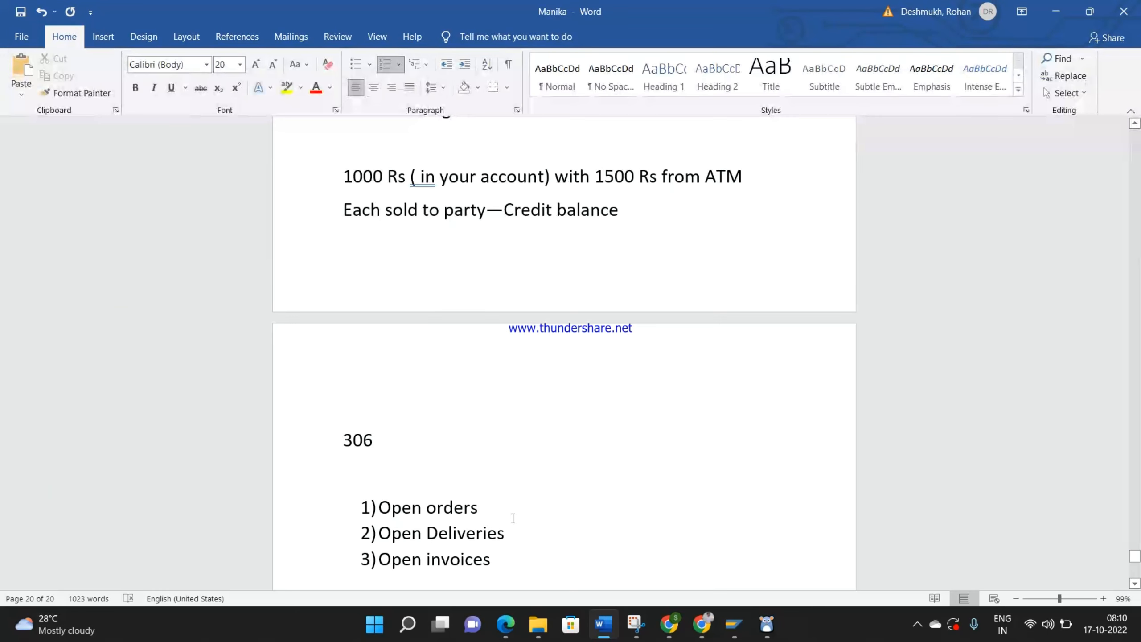
pyautogui.click(510, 536)
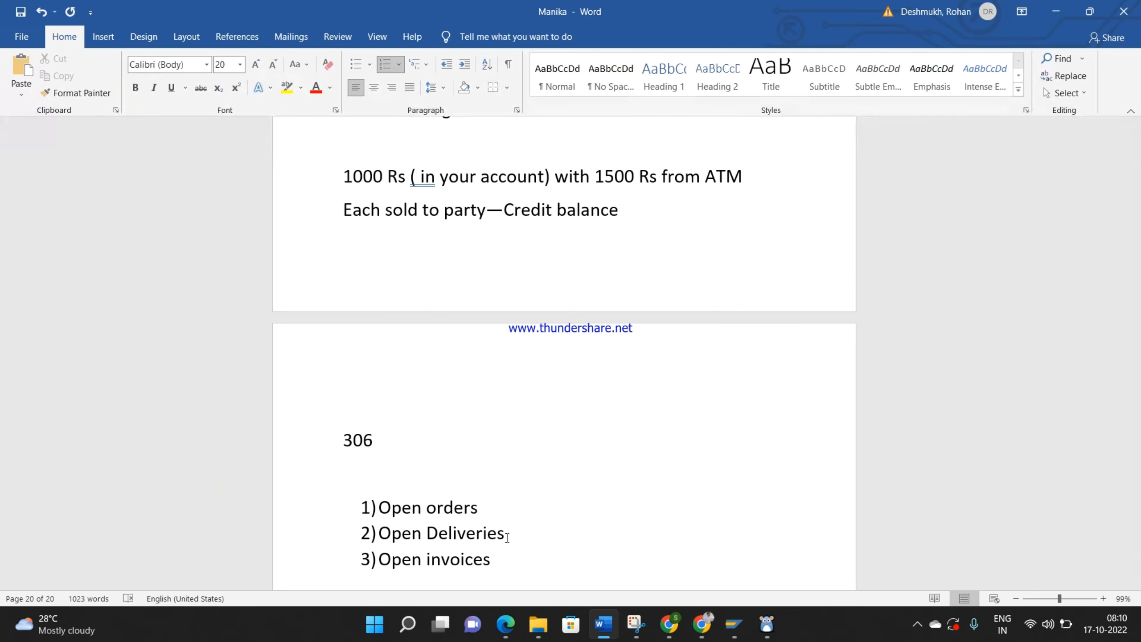
pyautogui.click(493, 559)
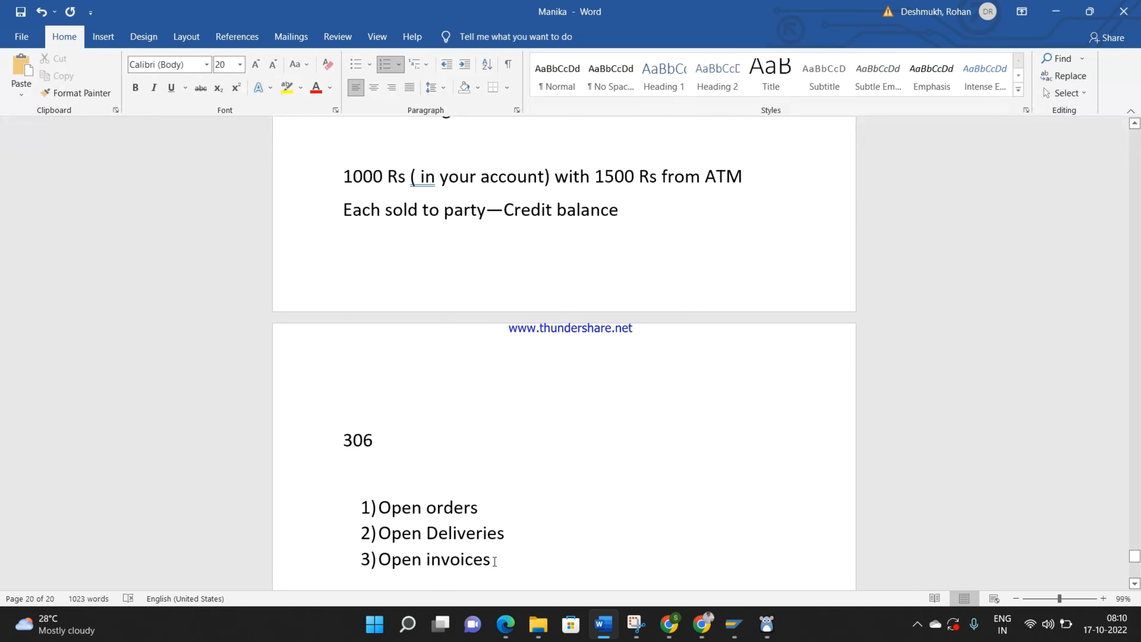
pyautogui.click(371, 440)
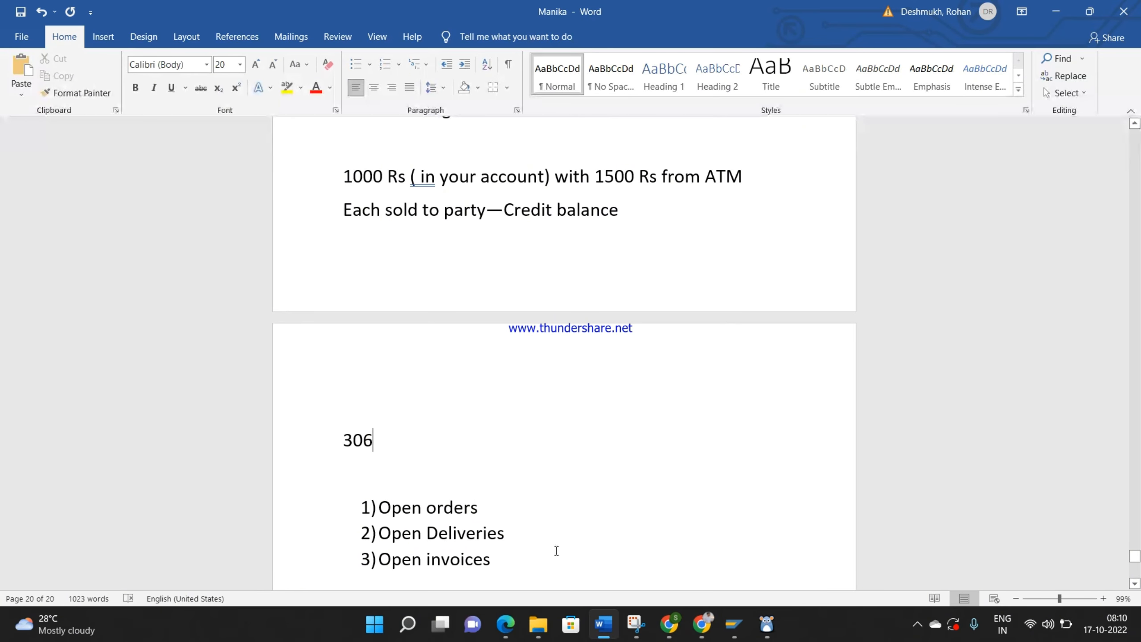
pyautogui.click(482, 506)
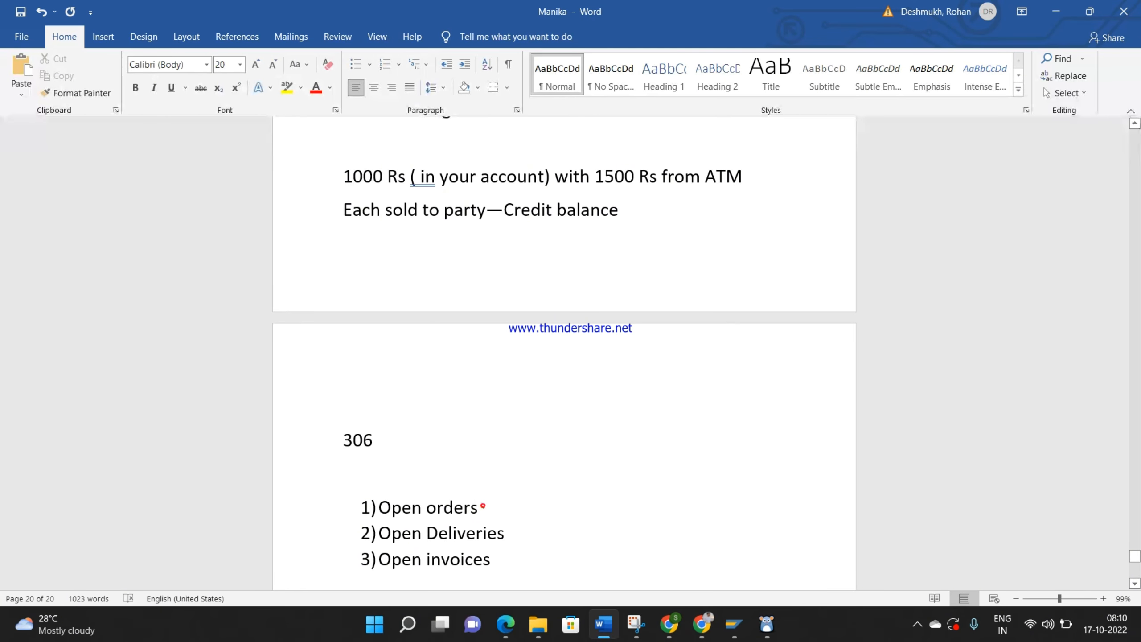
pyautogui.click(513, 533)
pyautogui.click(499, 558)
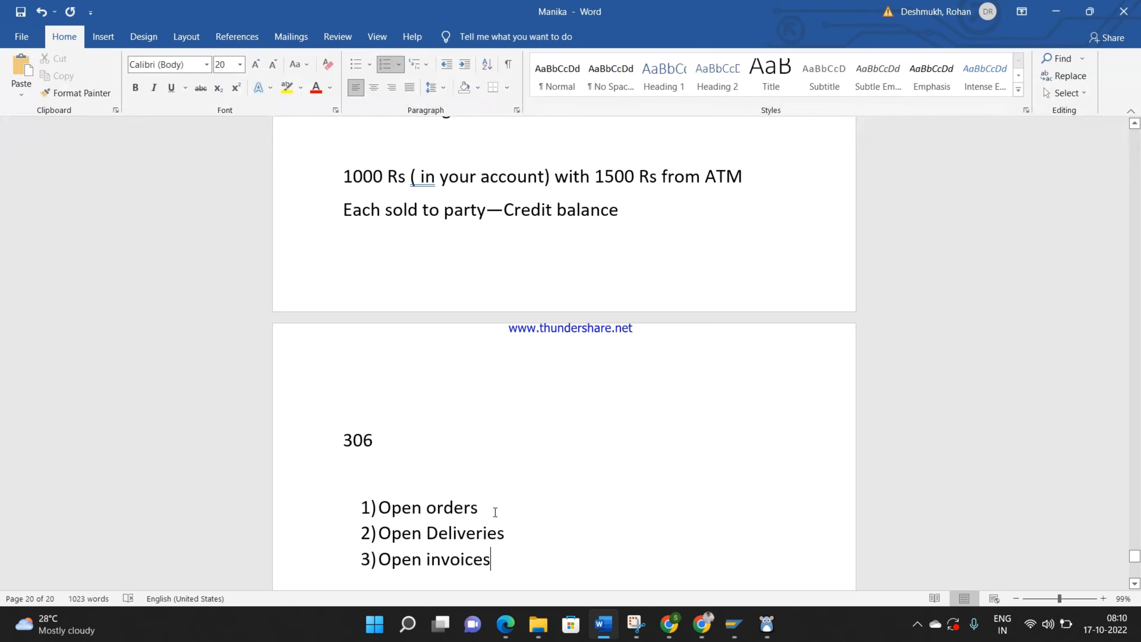
pyautogui.click(378, 438)
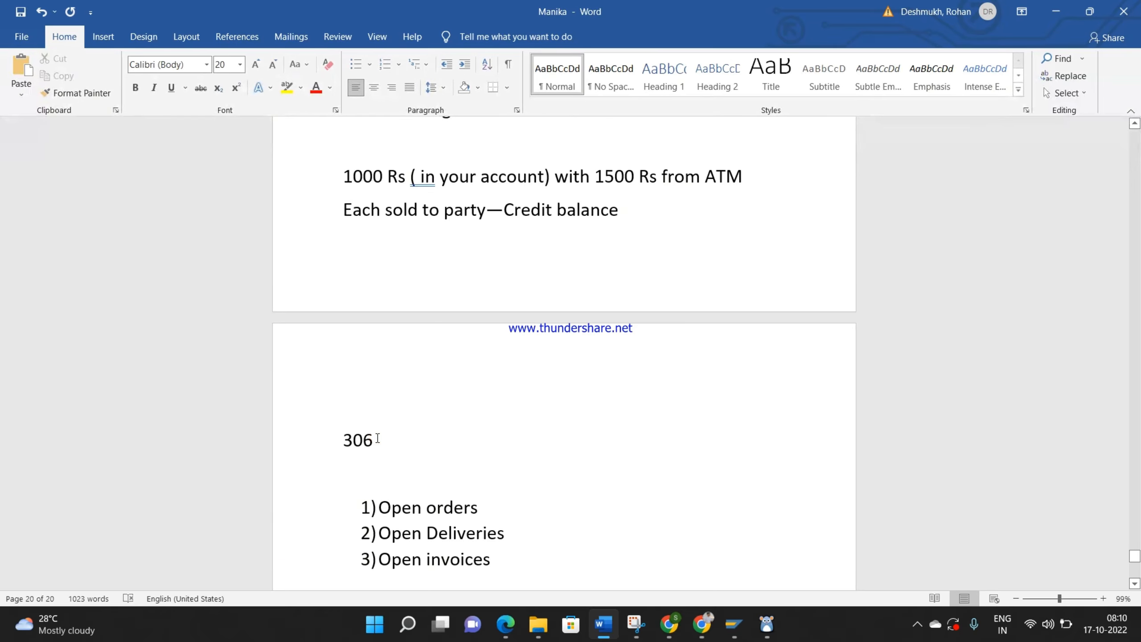
# Switch to SAP and return from the document flow to the sales order overview
pyautogui.hotkey('alt', 'Tab')
pyautogui.click(196, 38)
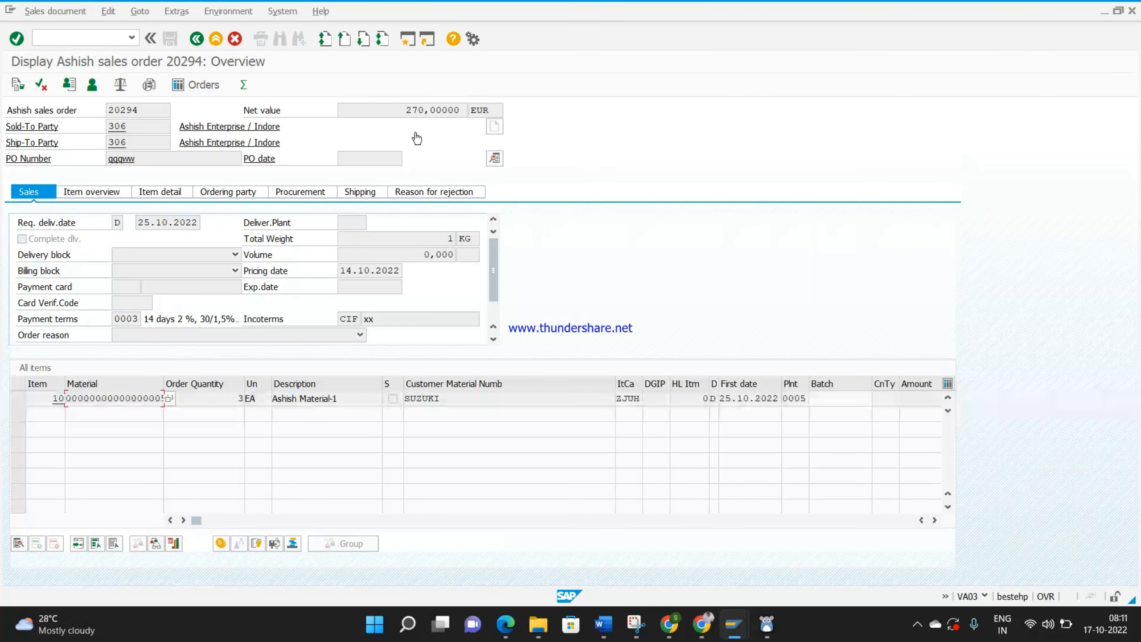
# In the Word notes, start a new numbered list below "Open invoices" with the item "Credit control area ( SAP FI)"
pyautogui.hotkey('alt', 'Tab')
pyautogui.click(493, 559)
pyautogui.press('Return')
pyautogui.press('Return')
pyautogui.press('Return')
pyautogui.write('1) Credit control area ( SAP FI)')
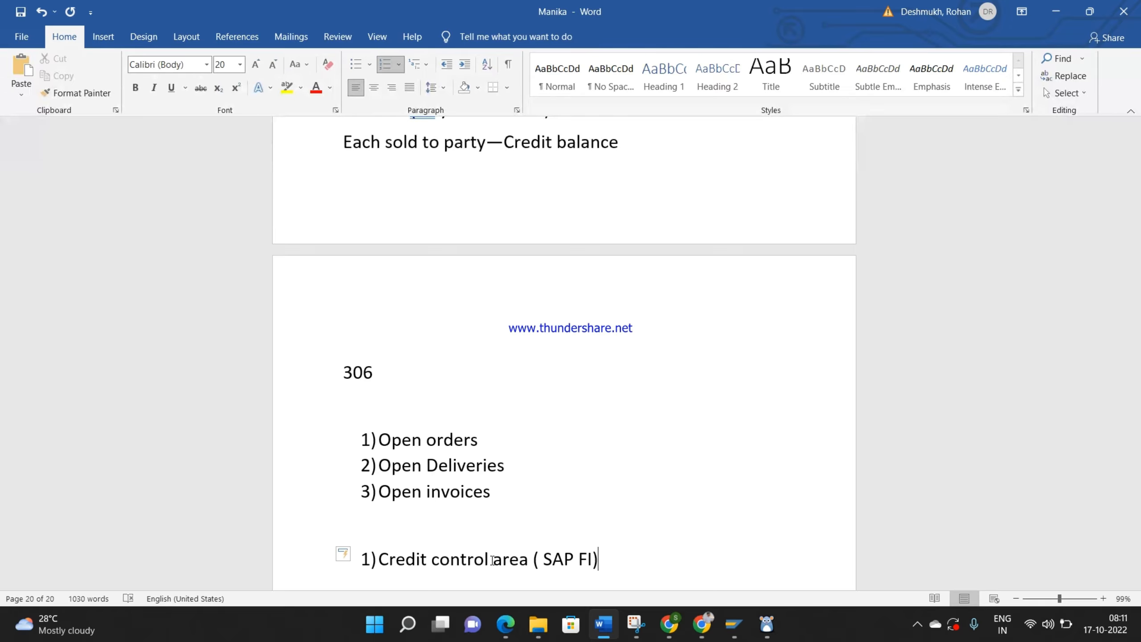
# Append "(CCA)" to the credit control area item and add "Assign CCA to company code" as the second item
pyautogui.press('Return')
pyautogui.write('Assign ')
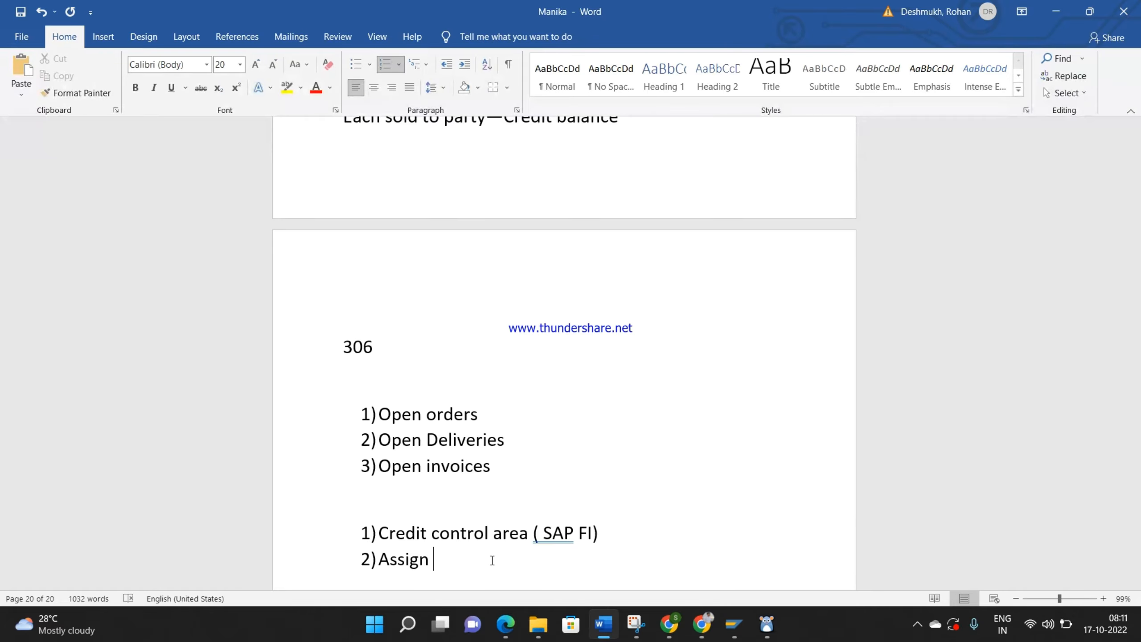
pyautogui.write('CCA')
pyautogui.click(613, 540)
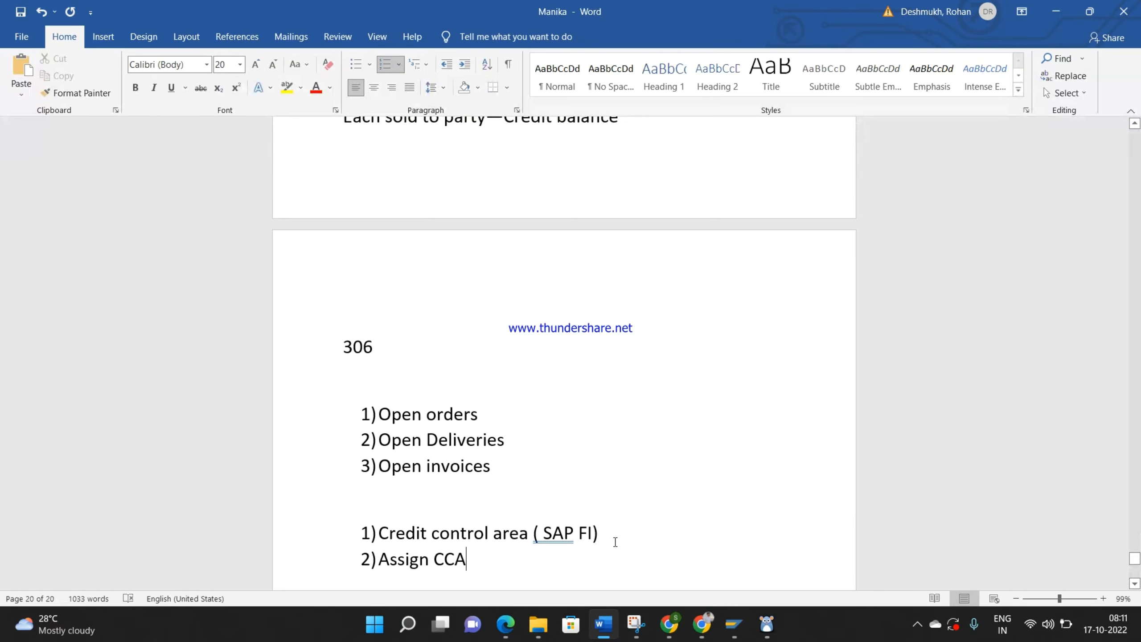
pyautogui.write('(')
pyautogui.write('CCA)')
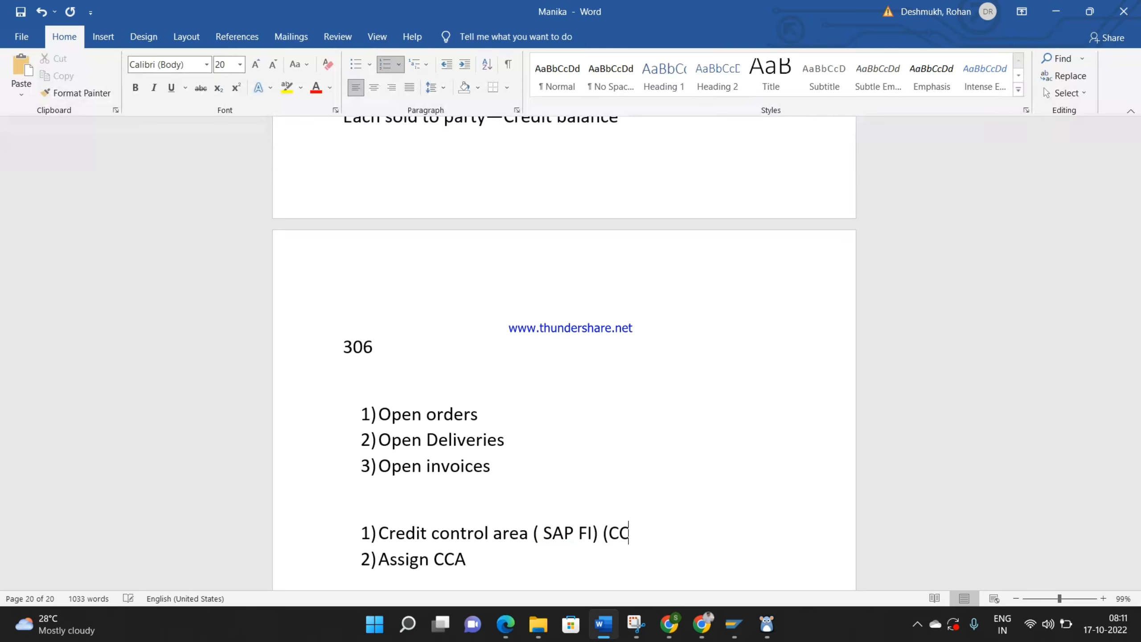
pyautogui.click(572, 563)
pyautogui.write('to company code')
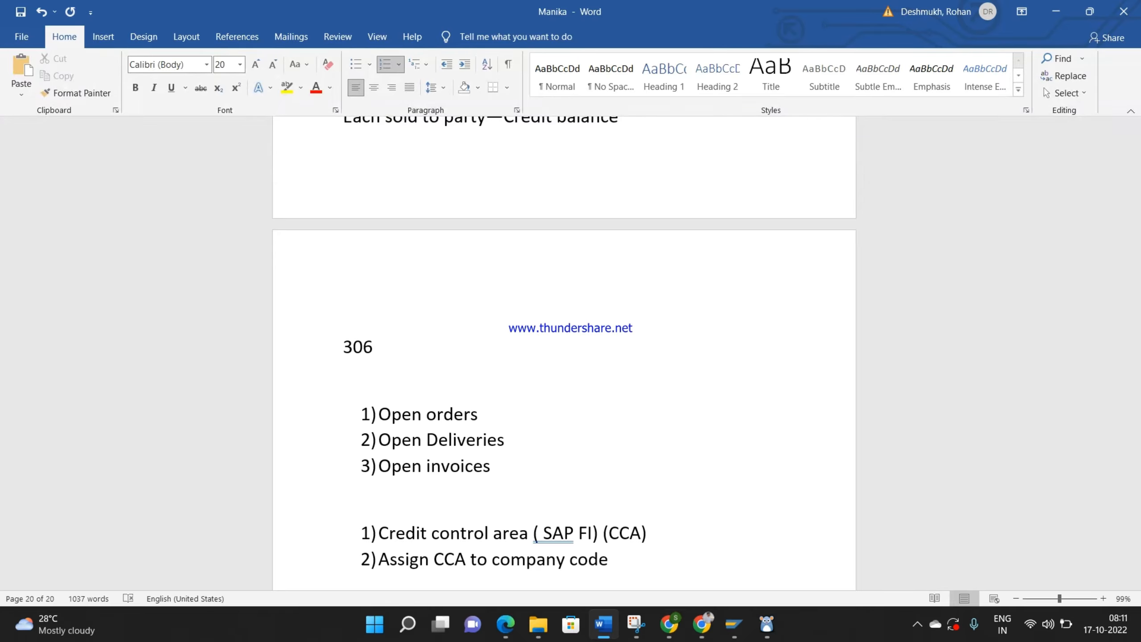
# Add "Credit management configuration" as the third item of the credit control list
pyautogui.press('Return')
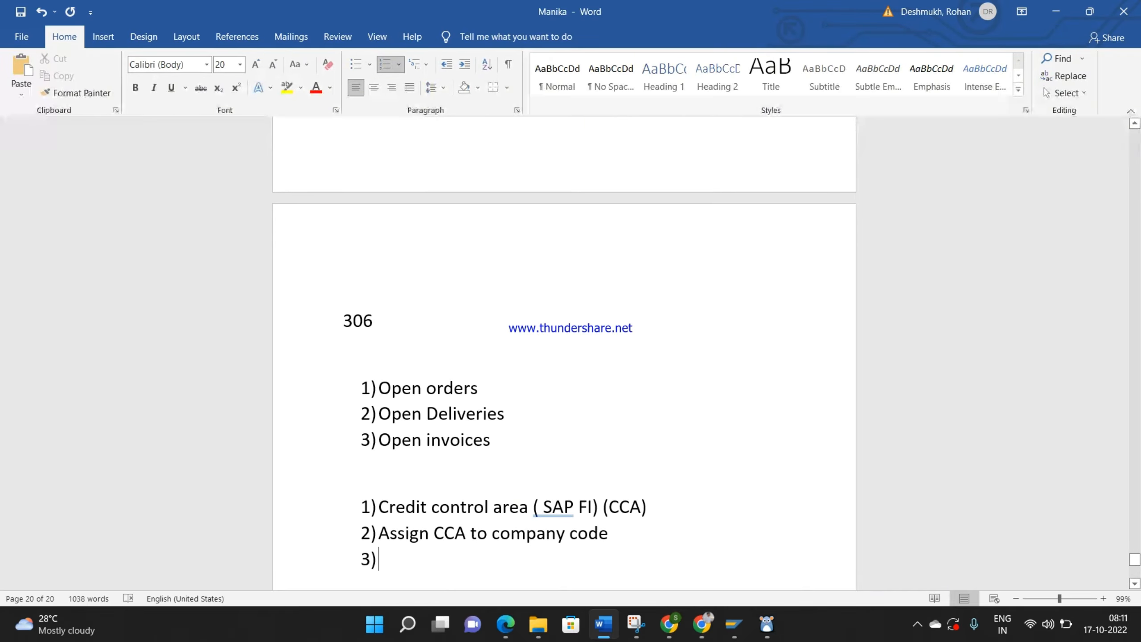
pyautogui.write('Credit ')
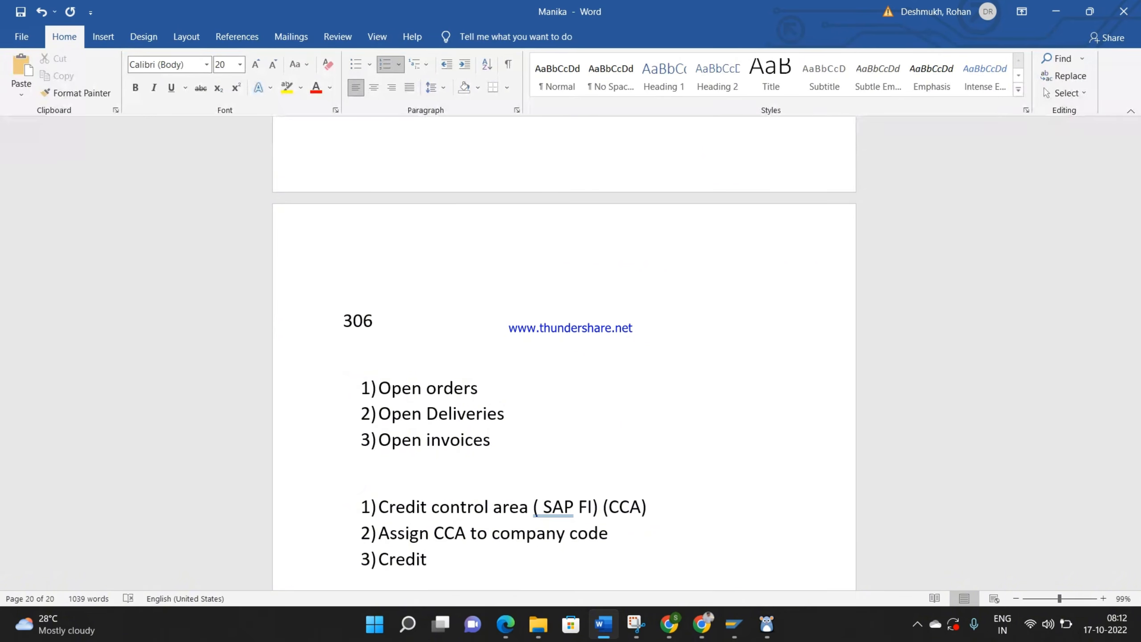
pyautogui.write('management configu')
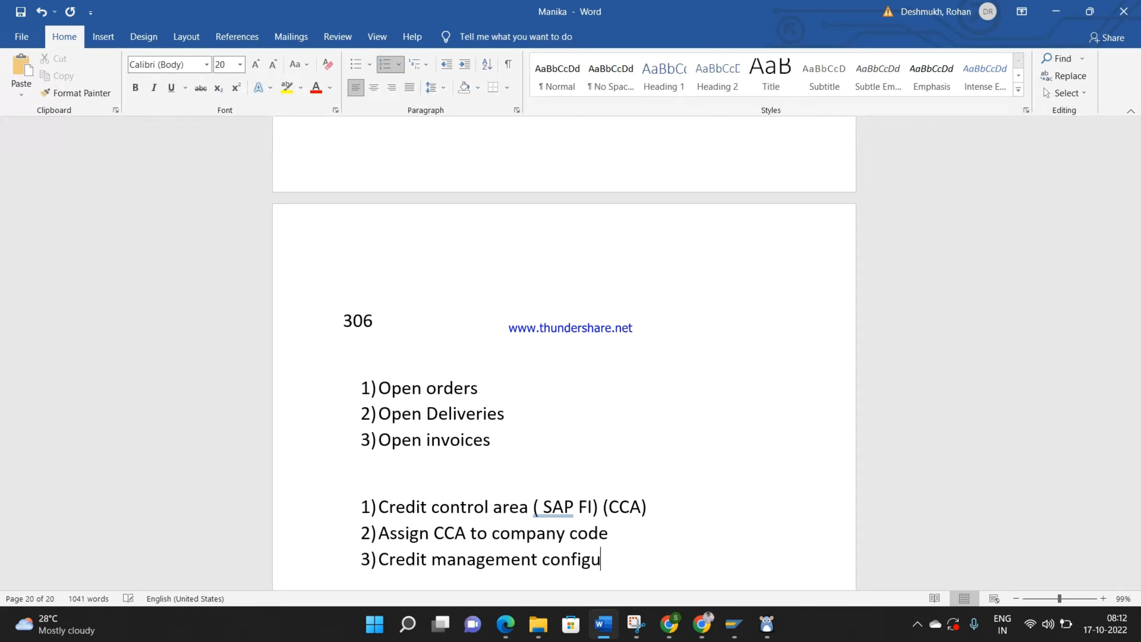
pyautogui.write('ration')
# Add "Update pricing procedure" and "Maintain credit limit" as the fourth and fifth items of the list
pyautogui.press('Return')
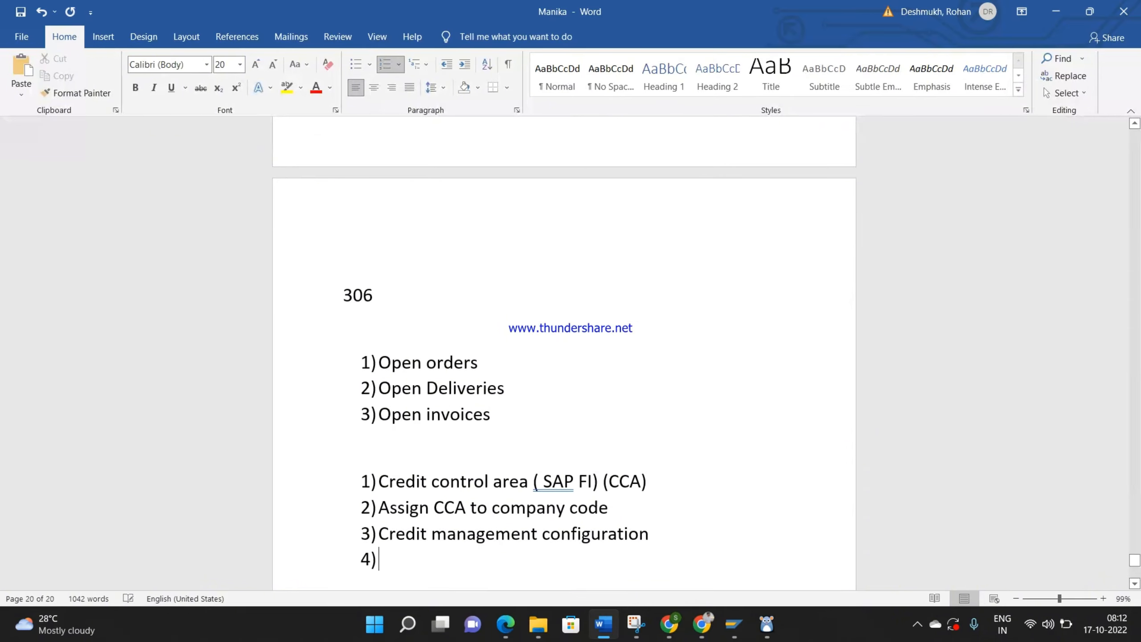
pyautogui.write('Update prci')
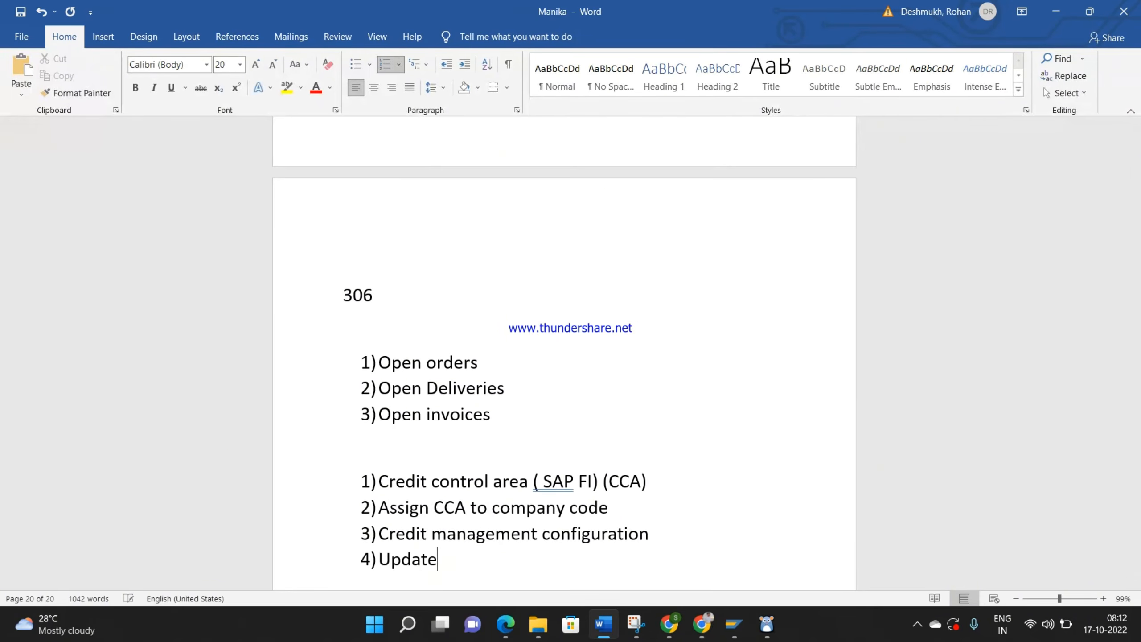
pyautogui.press('BackSpace')
pyautogui.press('BackSpace')
pyautogui.write('icing procedure')
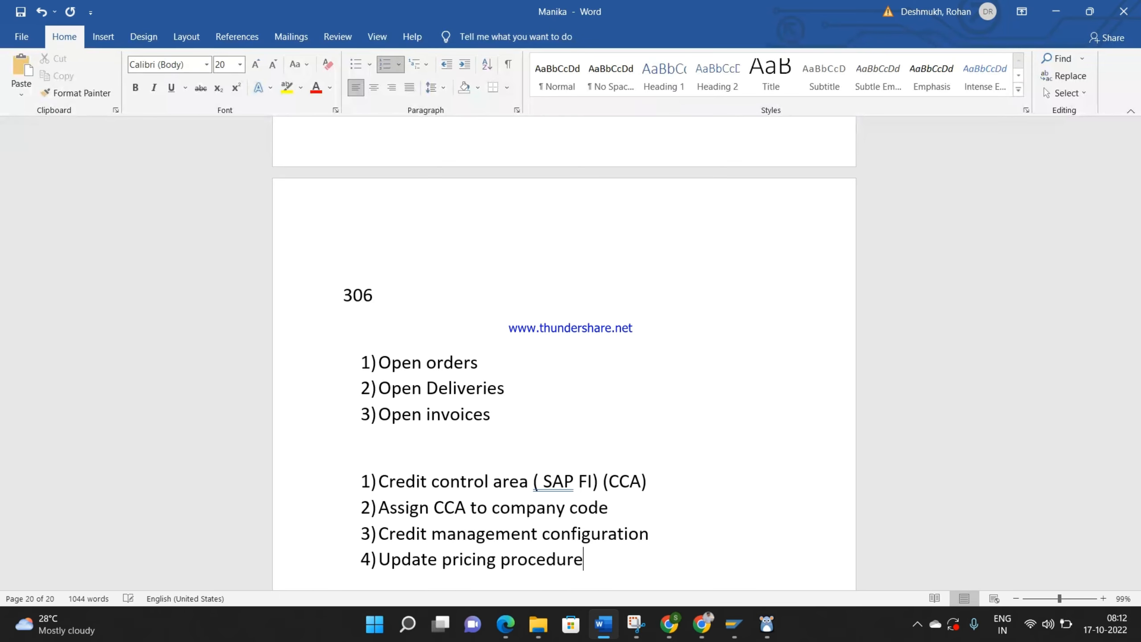
pyautogui.press('Return')
pyautogui.write('M')
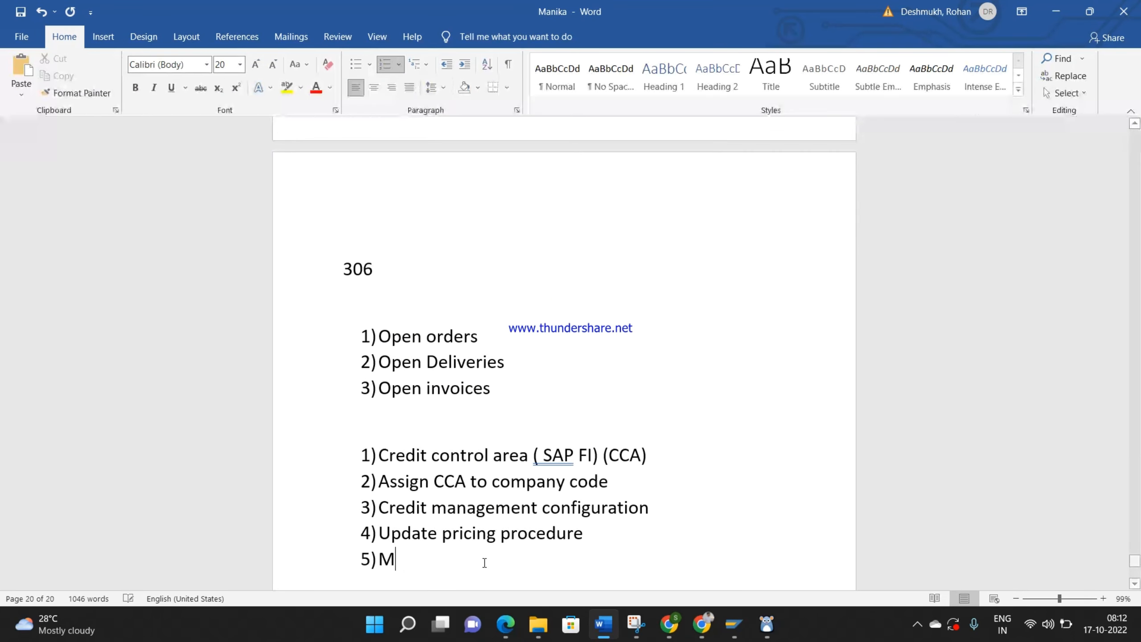
pyautogui.write('aintain credit limit')
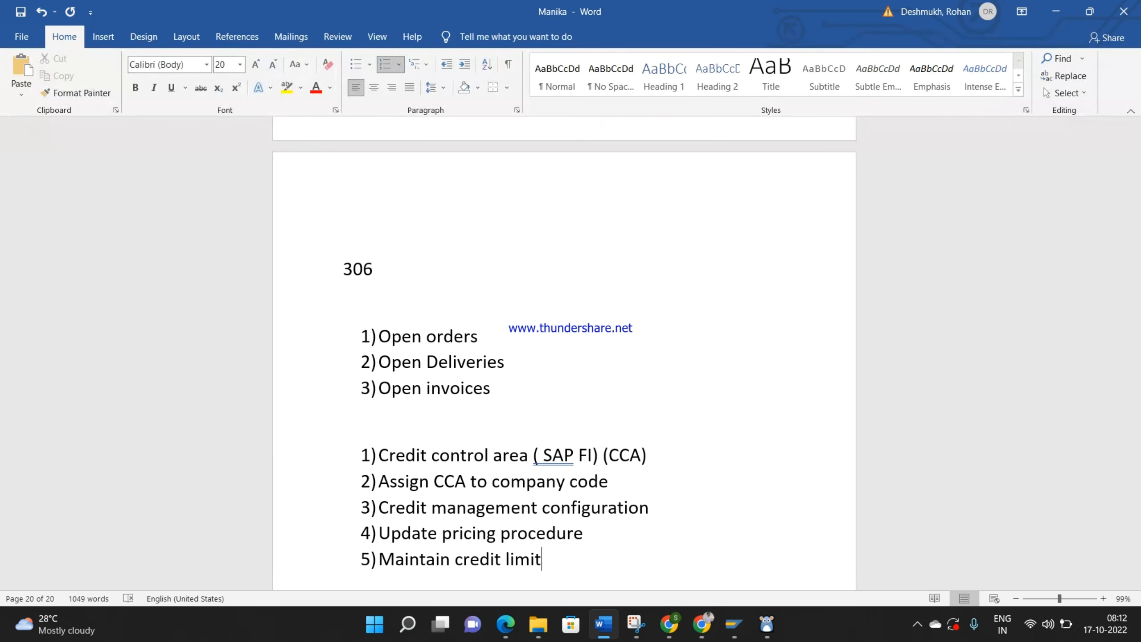
pyautogui.moveTo(541, 557); pyautogui.dragTo(379, 456)
pyautogui.moveTo(733, 623)
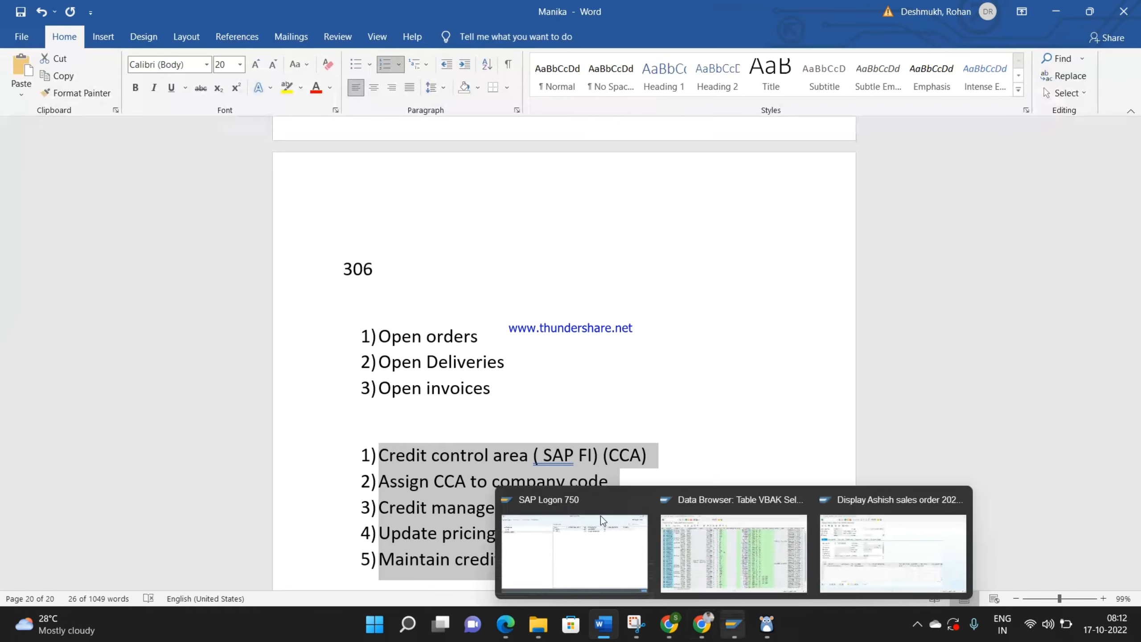
pyautogui.click(683, 415)
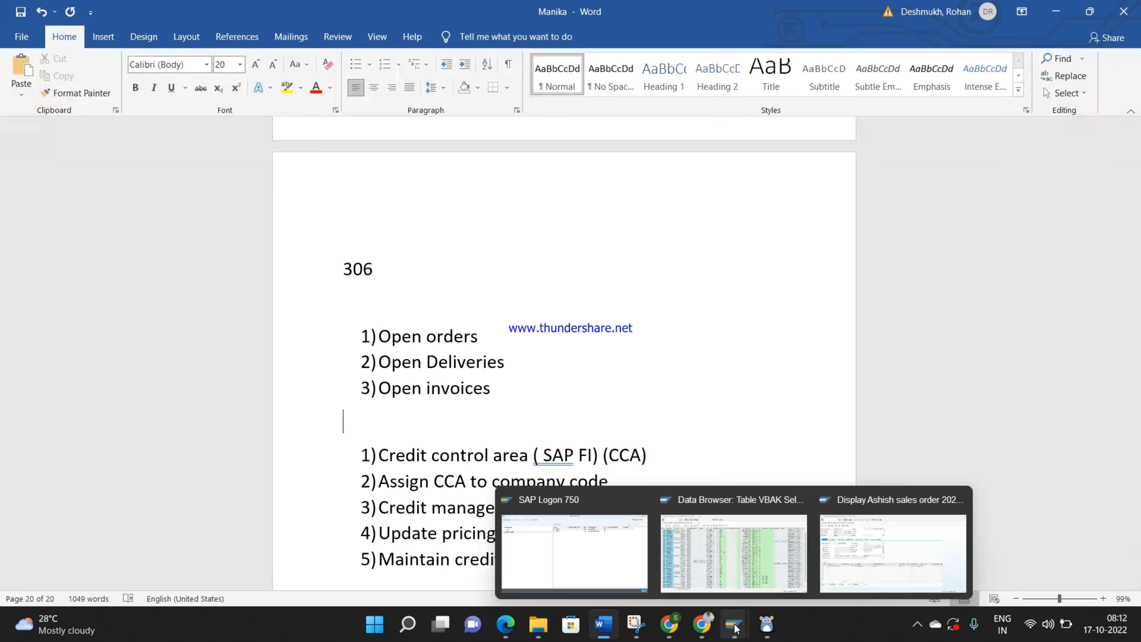
# Switch to the SAP sales order session, run transaction SPRO and display the SAP Reference IMG
pyautogui.click(856, 551)
pyautogui.click(102, 39)
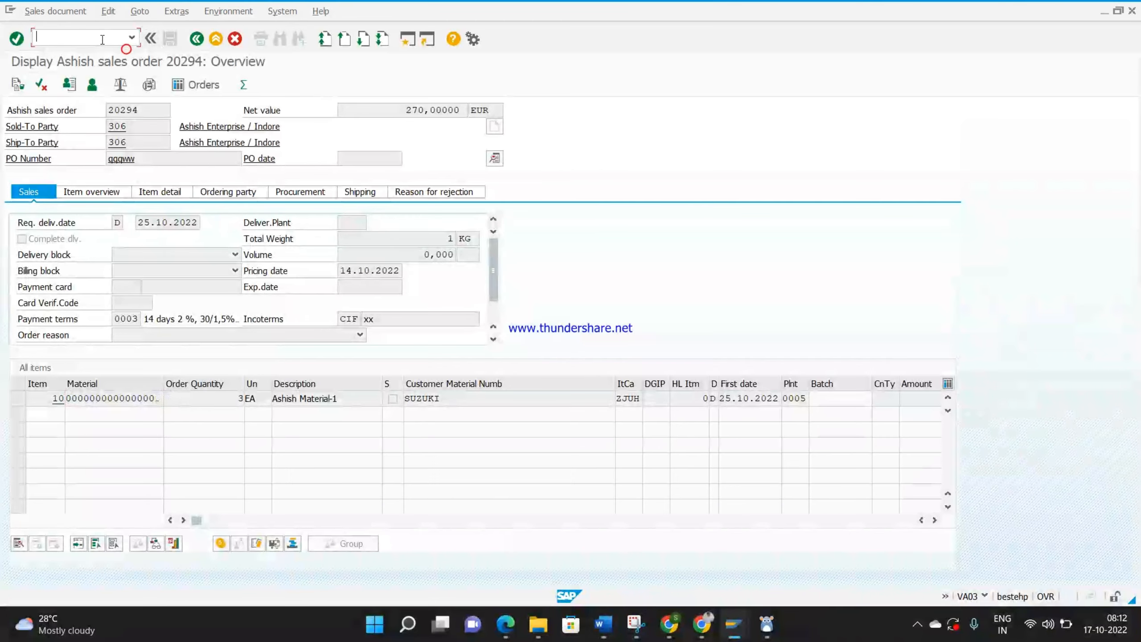
pyautogui.write('/')
pyautogui.write('oova8')
pyautogui.press('Return')
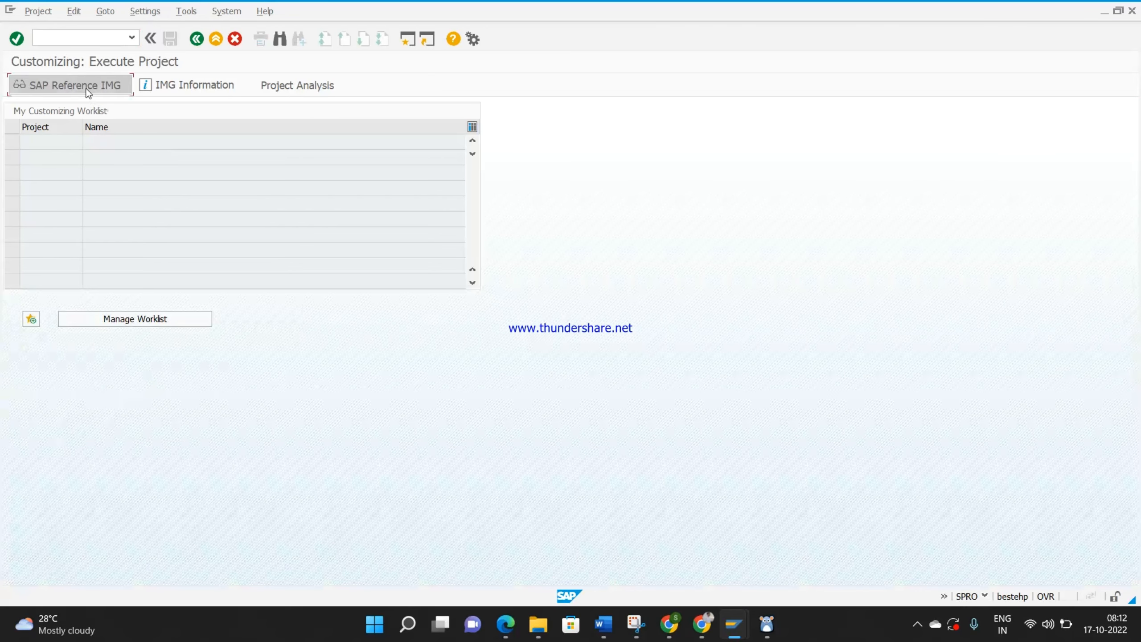
pyautogui.click(88, 91)
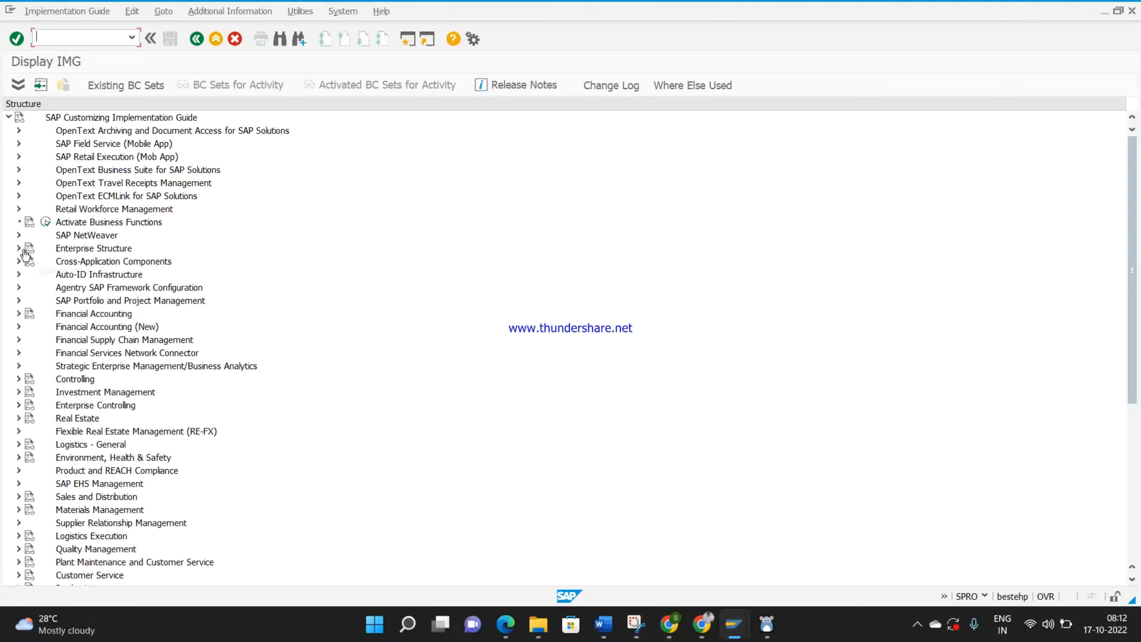
# Expand Enterprise Structure, Definition and Financial Accounting in the implementation guide to reach the credit control area activity
pyautogui.click(19, 248)
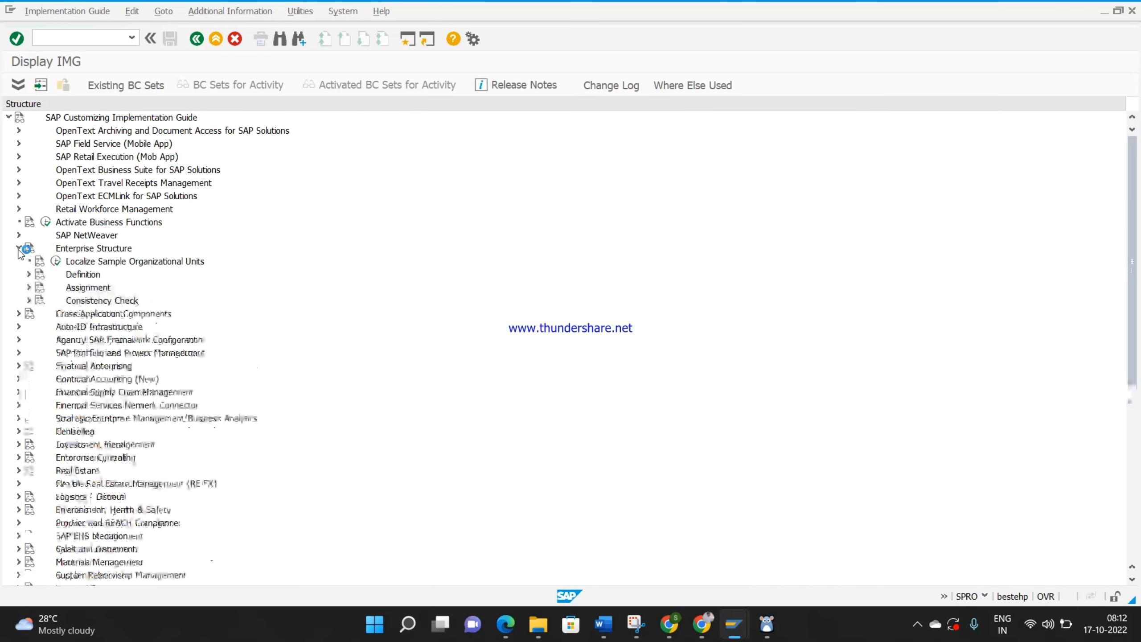
pyautogui.click(29, 274)
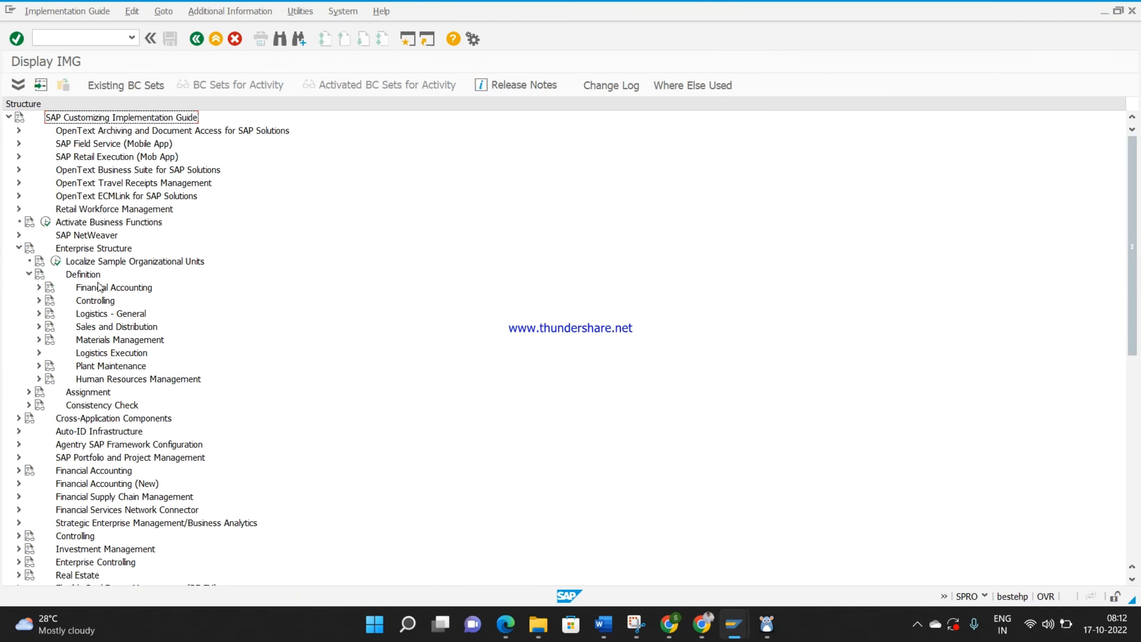
pyautogui.click(40, 288)
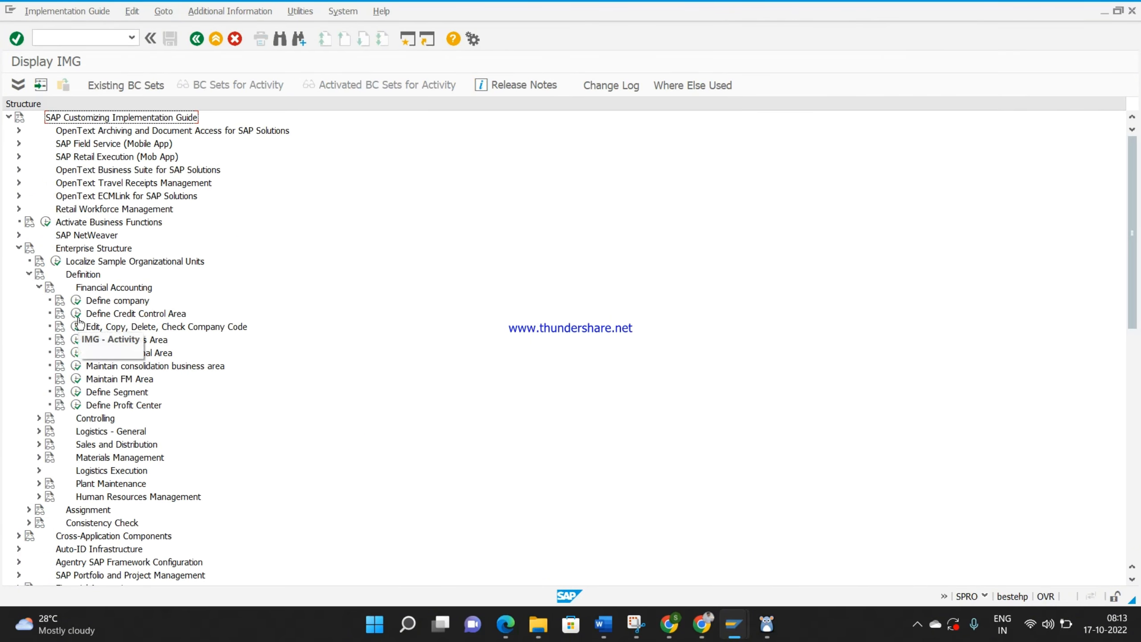
# Open the Define Credit Control Area activity, mark entries 0001 and 1000 for review, and return to the implementation guide
pyautogui.click(76, 314)
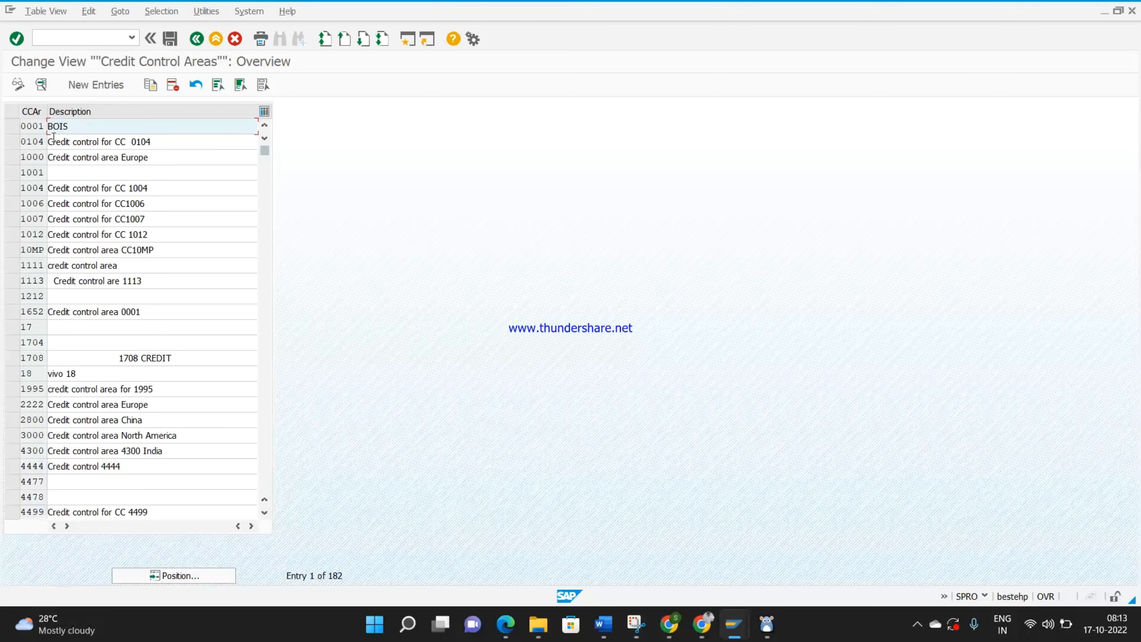
pyautogui.click(12, 128)
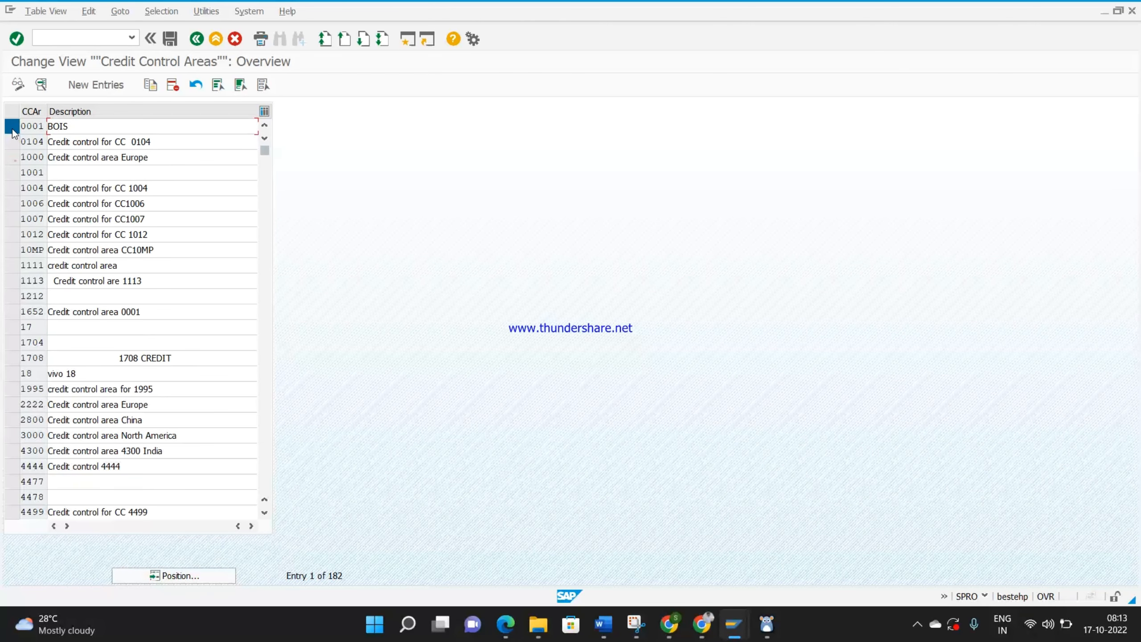
pyautogui.click(14, 158)
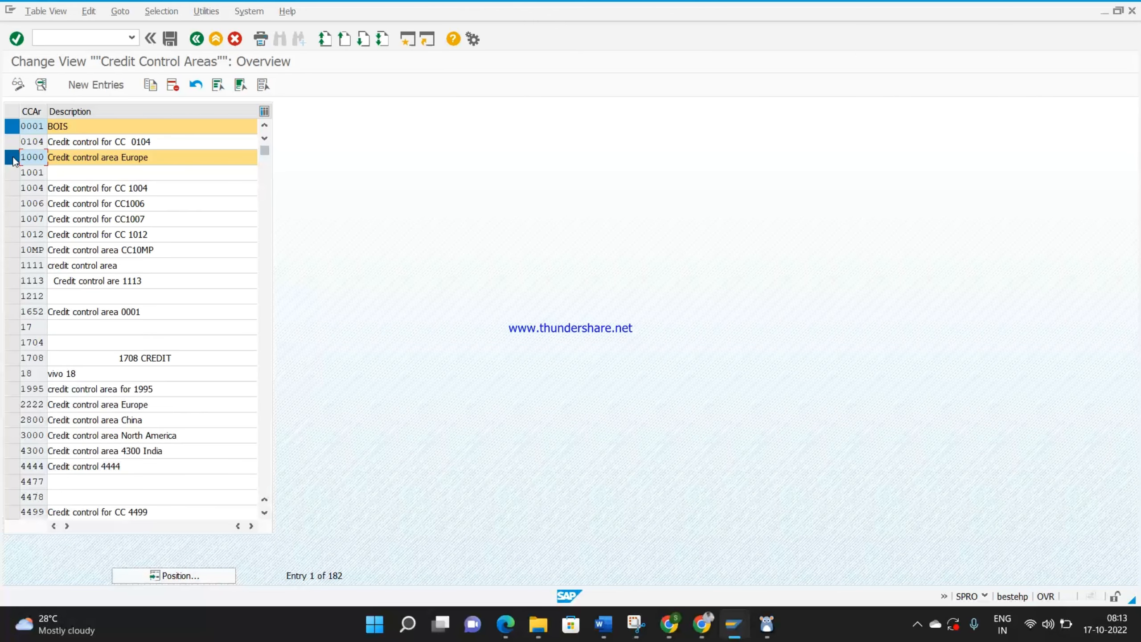
pyautogui.click(196, 39)
# Open Assign company code to credit control area under Assignment, Financial Accounting, and mark company code 0001 to examine its assignment
pyautogui.click(29, 274)
pyautogui.click(29, 287)
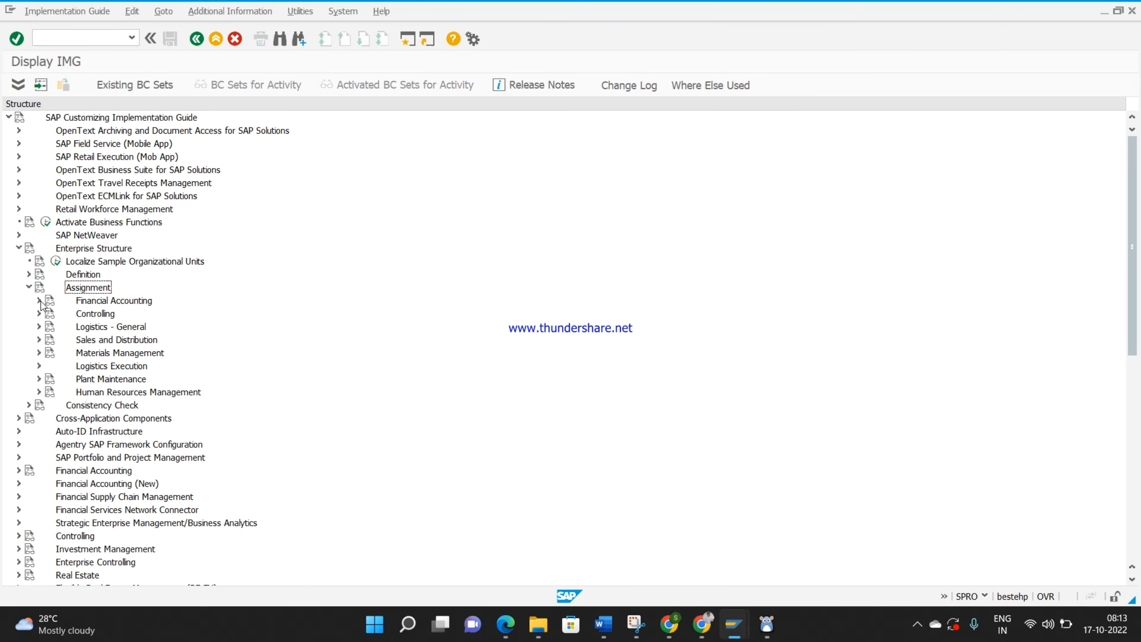
pyautogui.click(39, 302)
pyautogui.click(75, 326)
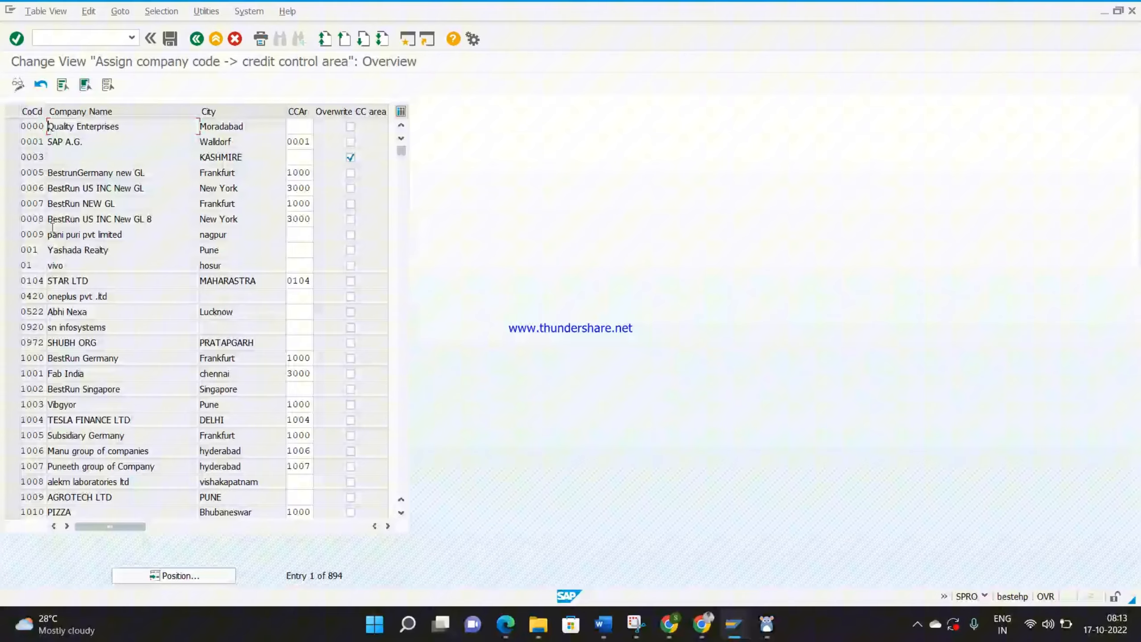
pyautogui.click(11, 144)
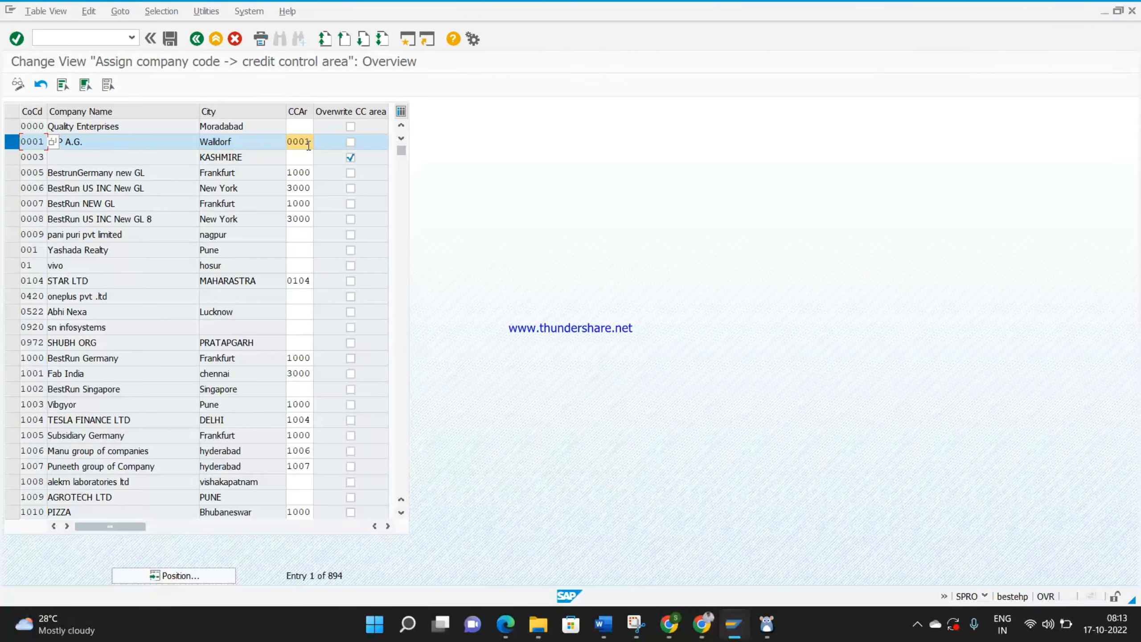
# Switch to the Word notes and highlight the first two credit control list items in yellow
pyautogui.moveTo(603, 624)
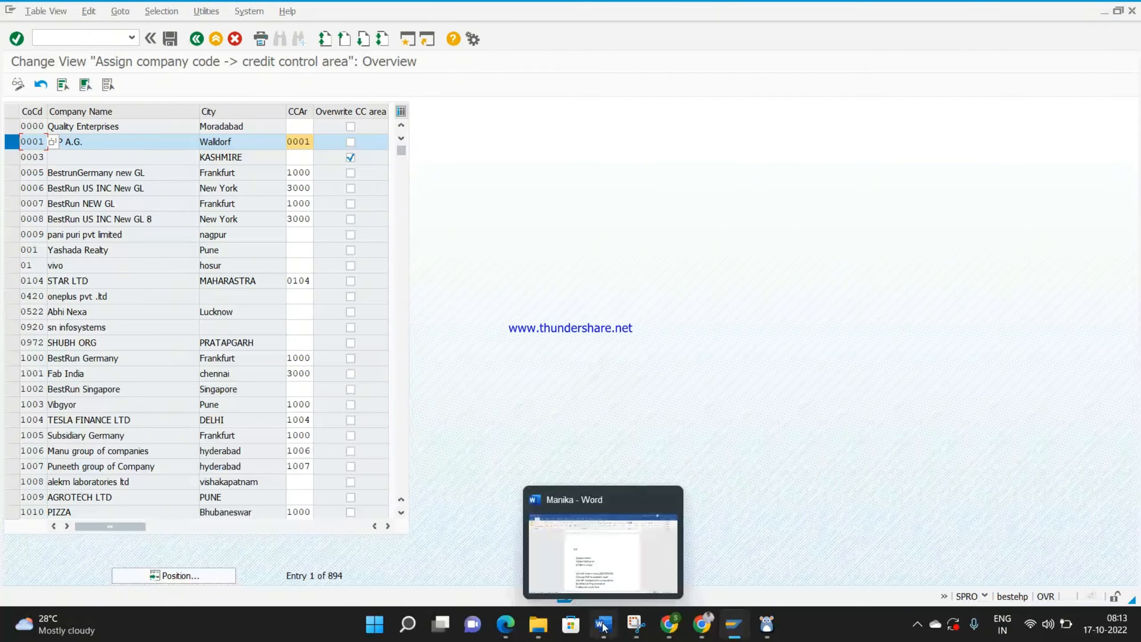
pyautogui.click(608, 553)
pyautogui.moveTo(611, 482); pyautogui.dragTo(383, 456)
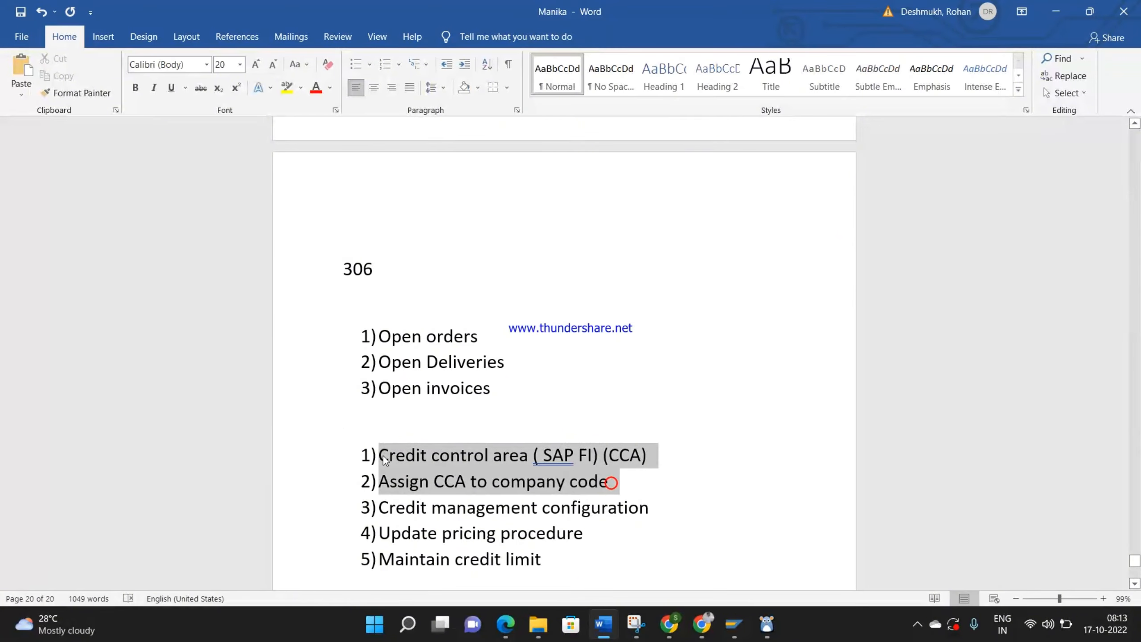
pyautogui.click(444, 431)
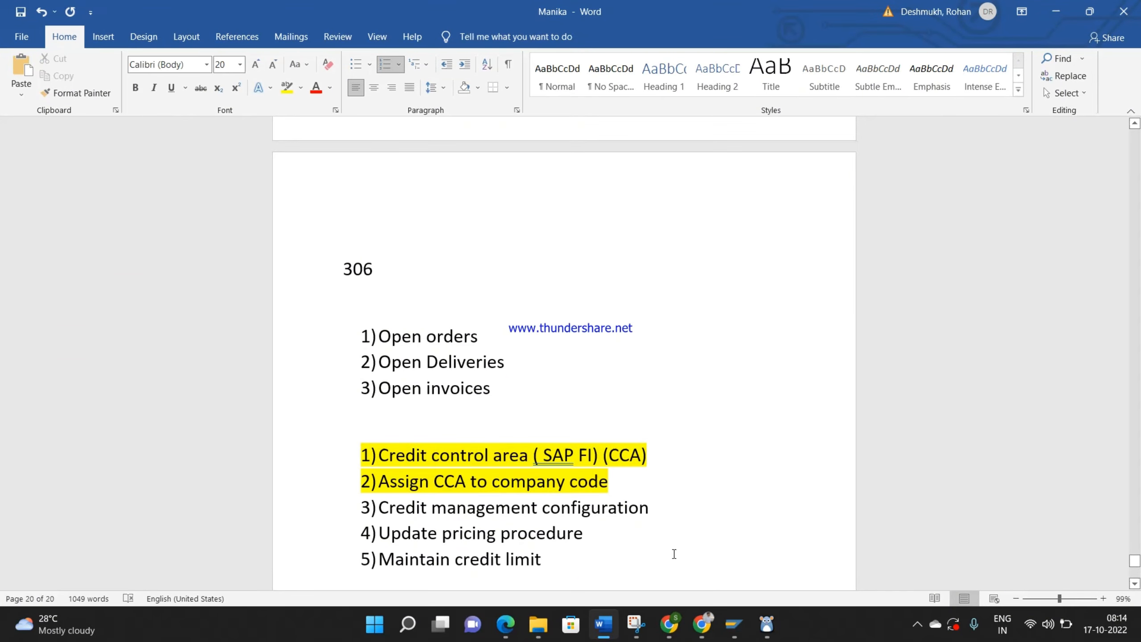
pyautogui.click(674, 553)
# Switch back to SAP and expand Sales and Distribution, Basic Functions, Credit Management/Risk Management and Credit Management in the implementation guide
pyautogui.hotkey('alt', 'Tab')
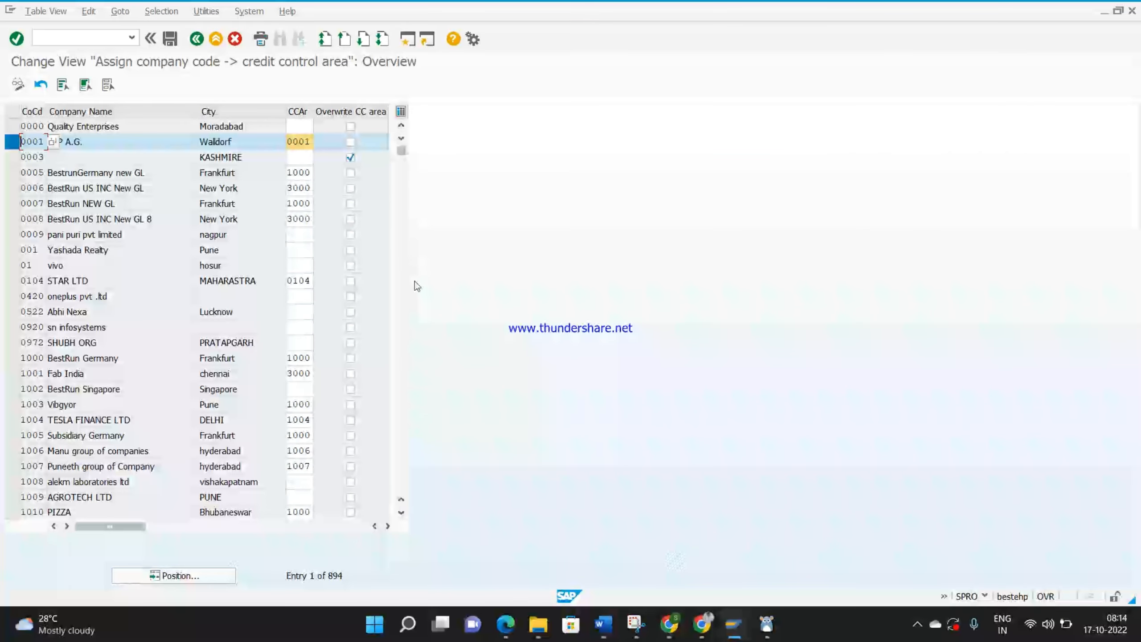
pyautogui.click(198, 44)
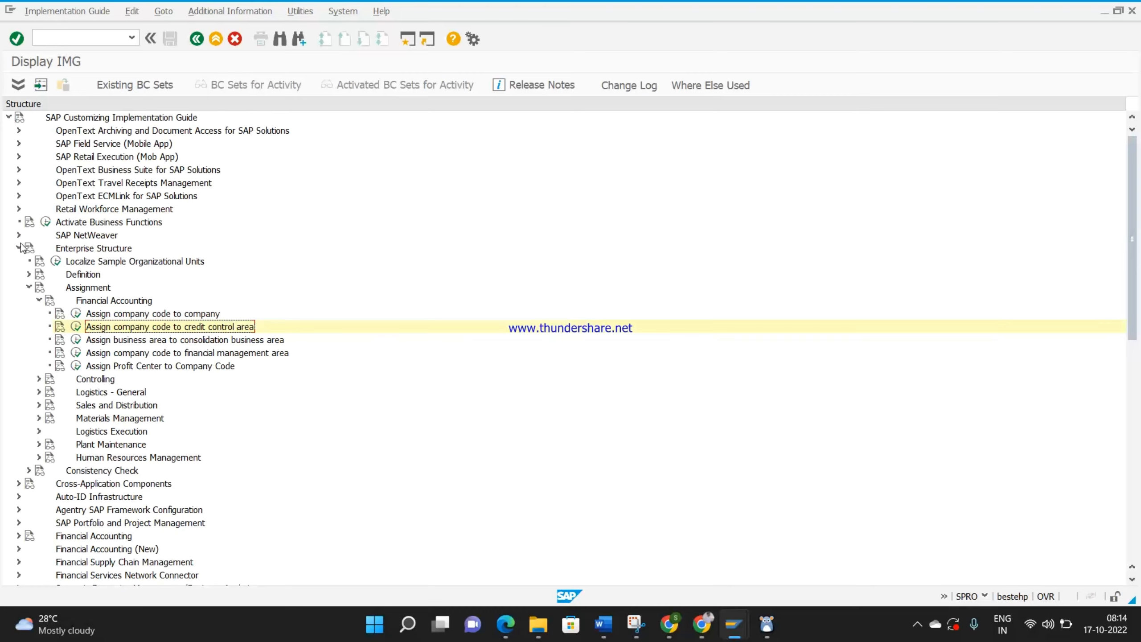
pyautogui.click(19, 248)
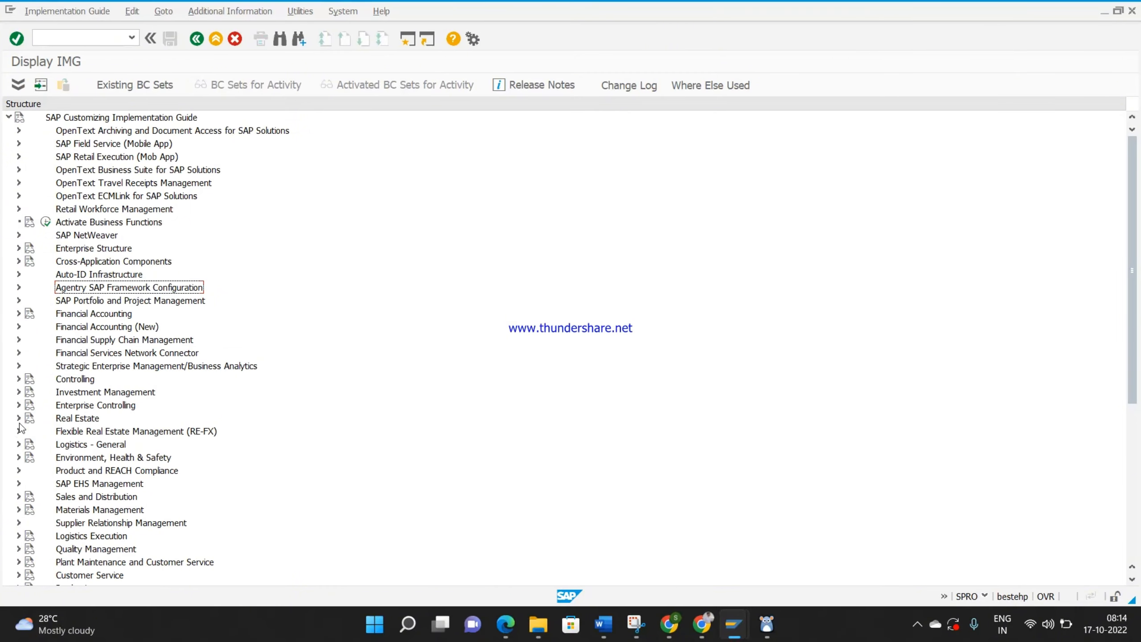
pyautogui.click(19, 496)
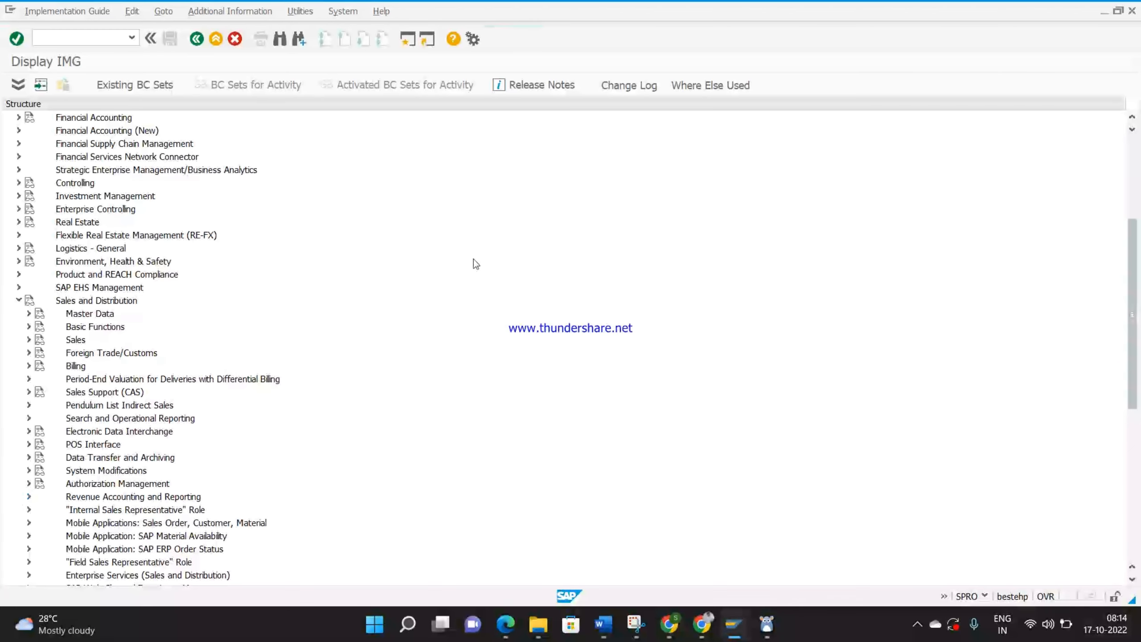
pyautogui.click(29, 326)
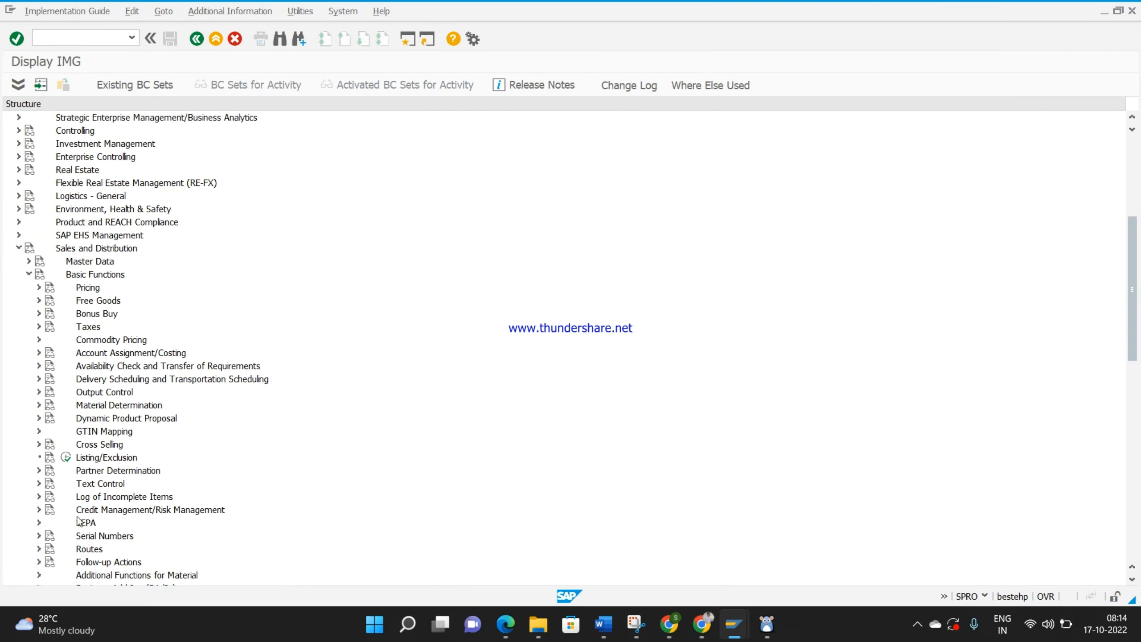
pyautogui.click(39, 509)
pyautogui.scroll(-4, 45, 494)
pyautogui.click(49, 405)
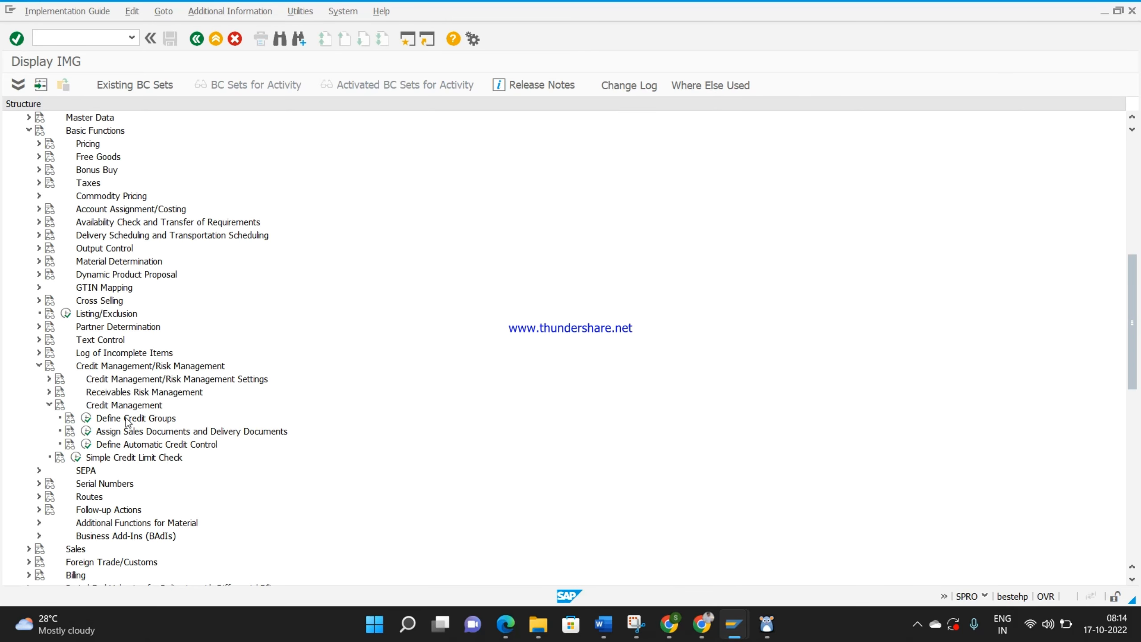
# Switch to the Word notes and add the line "Credit check can be done at" below the credit control list
pyautogui.hotkey('alt', 'Tab')
pyautogui.write('Credit check a')
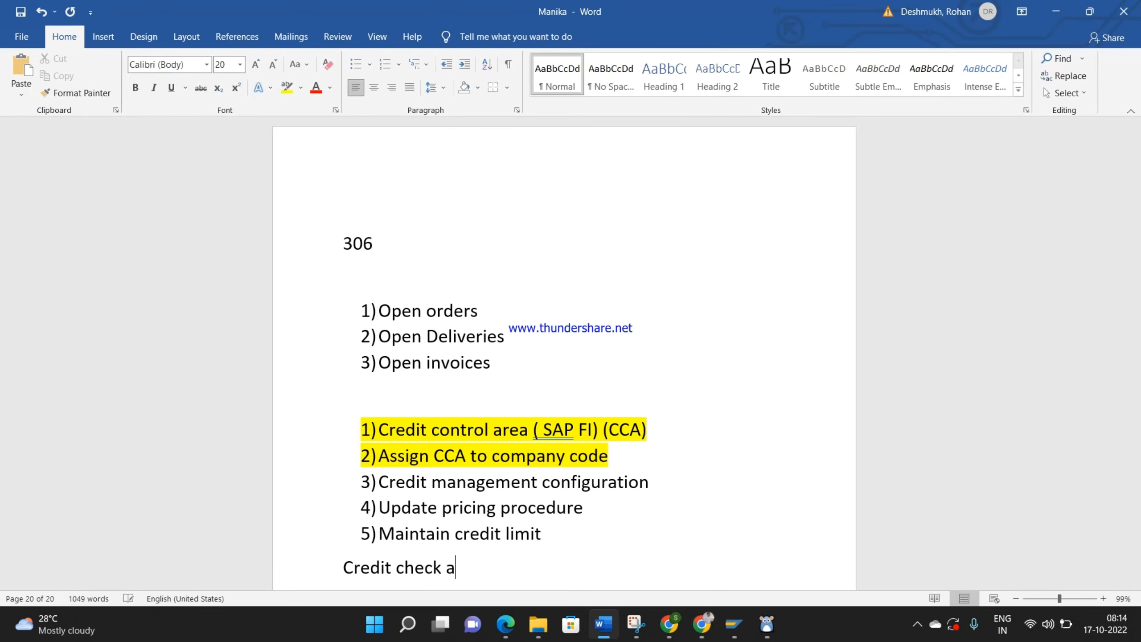
pyautogui.press('BackSpace')
pyautogui.write('can be done at')
pyautogui.press('Return')
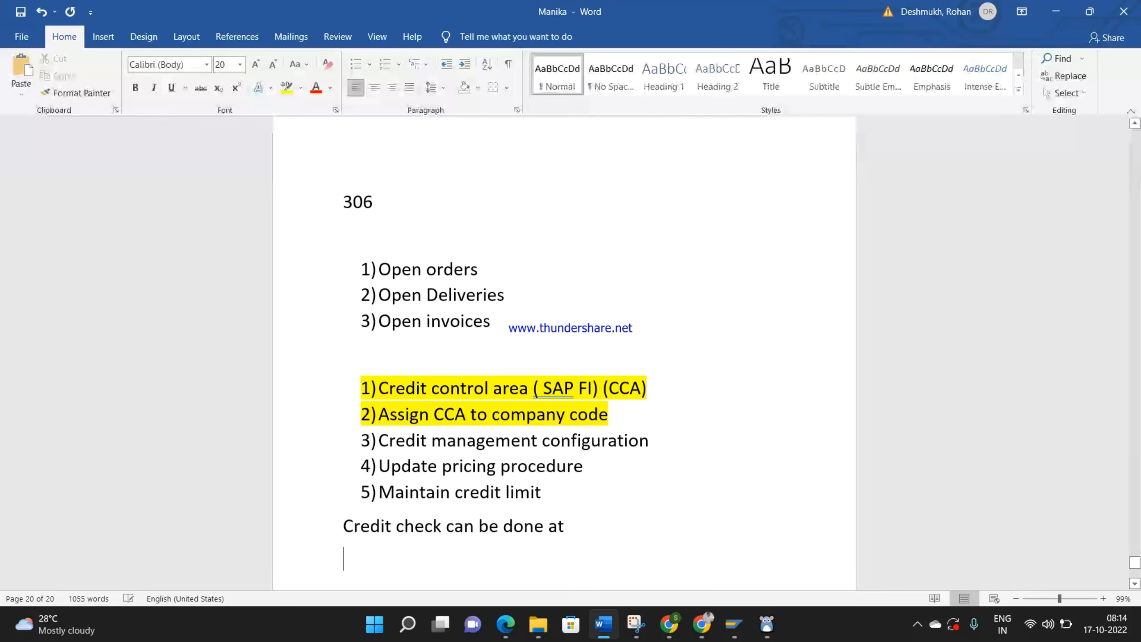
# Start a numbered list under the credit check line with "Order level" as its first item
pyautogui.write('1) O')
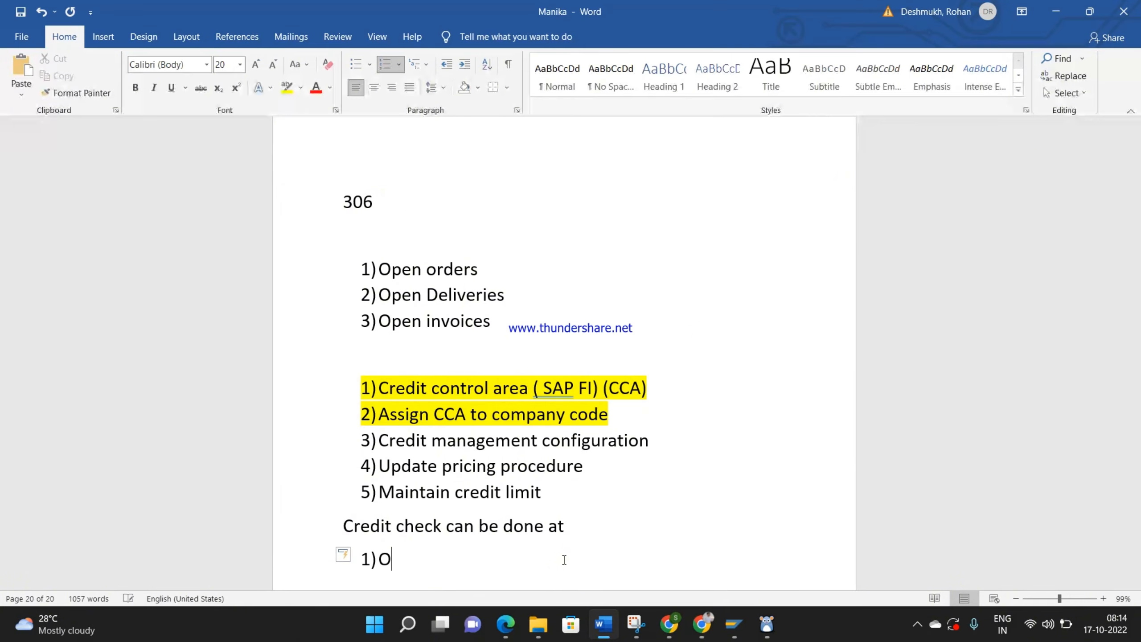
pyautogui.write('rder evel')
pyautogui.press('BackSpace')
pyautogui.press('BackSpace')
pyautogui.press('BackSpace')
pyautogui.press('BackSpace')
pyautogui.press('BackSpace')
pyautogui.write('level')
pyautogui.press('Return')
# Add "Delivery level" and "PGI level" as the second and third items of the credit check list
pyautogui.write('Delive')
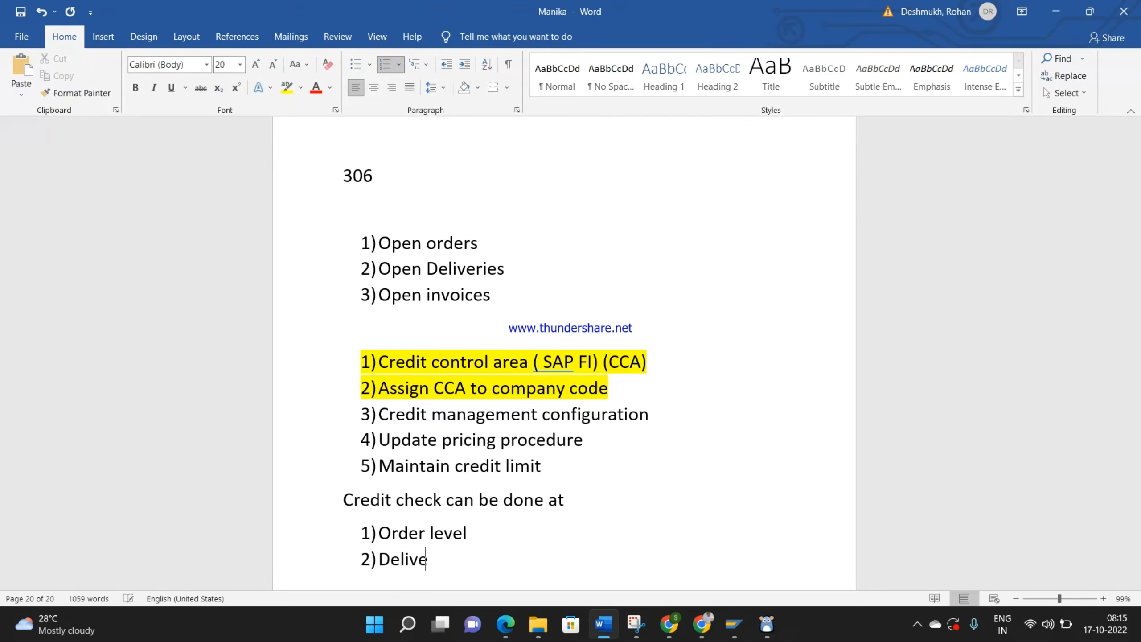
pyautogui.write('ry level')
pyautogui.press('Return')
pyautogui.write('G')
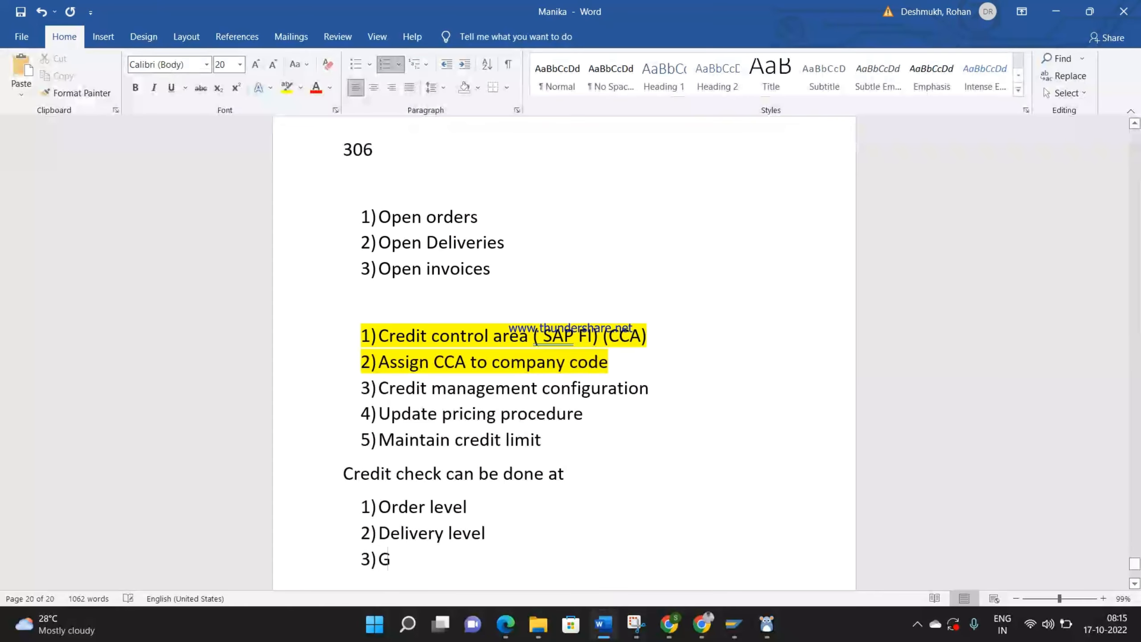
pyautogui.press('BackSpace')
pyautogui.write('PGI level')
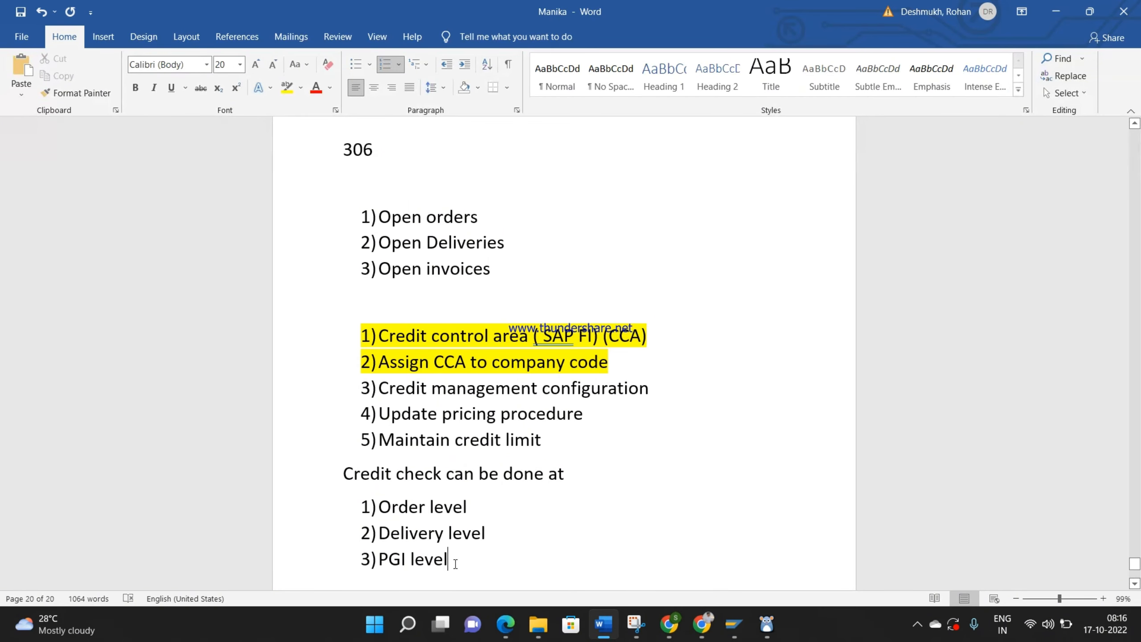
# Select the three credit check levels, switch to SAP, review the Define Credit Groups entries and return to the guide
pyautogui.moveTo(455, 563); pyautogui.dragTo(388, 509)
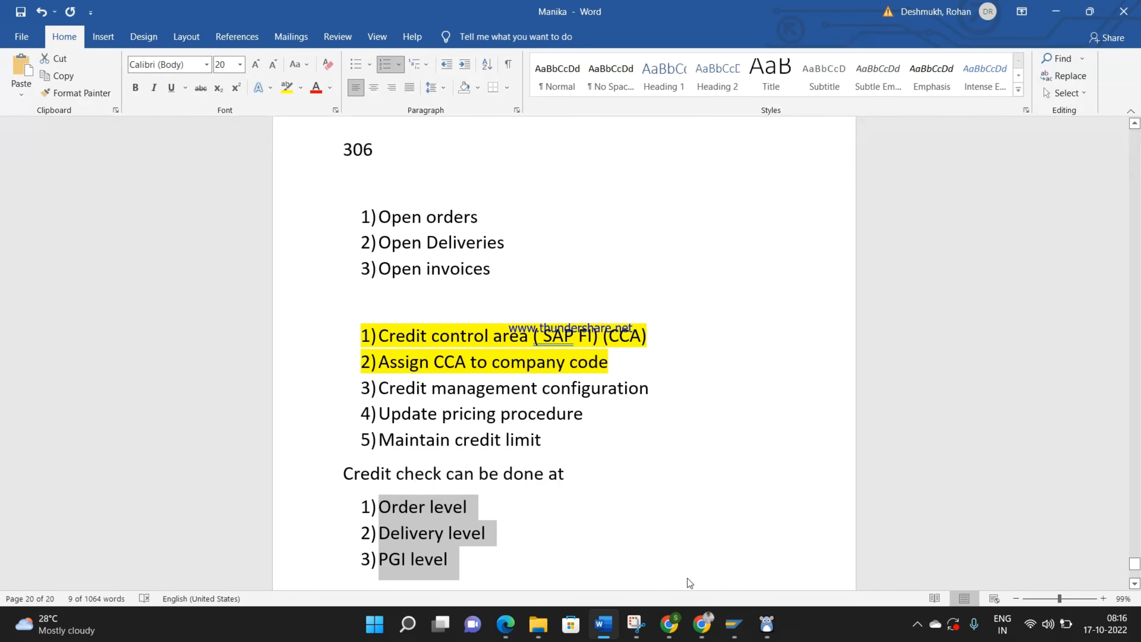
pyautogui.moveTo(734, 623)
pyautogui.click(937, 556)
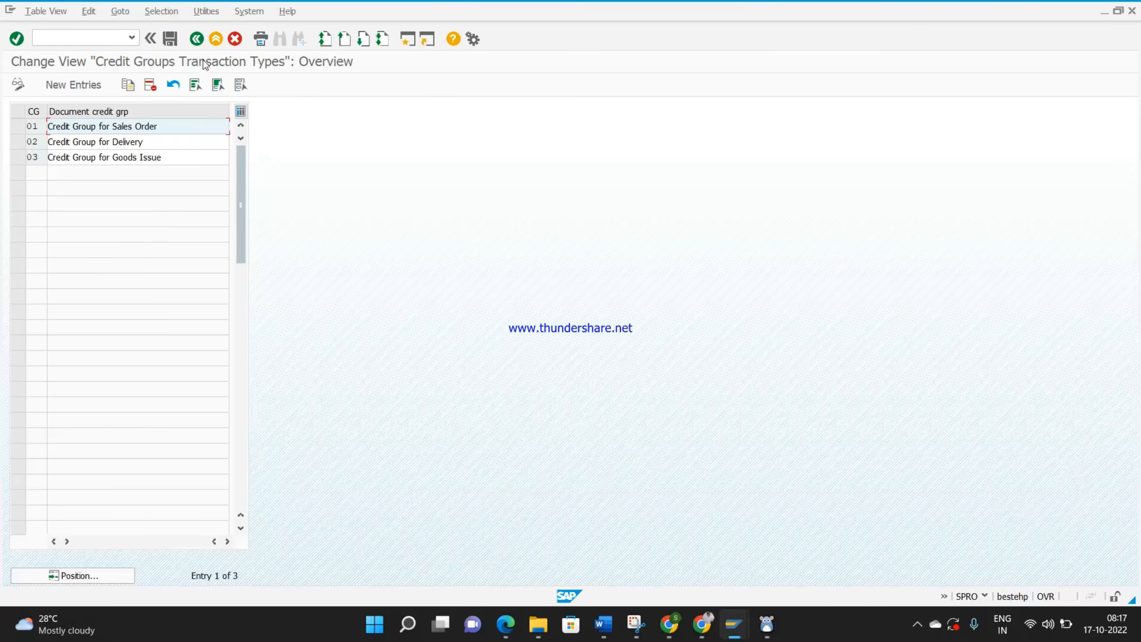
pyautogui.click(196, 39)
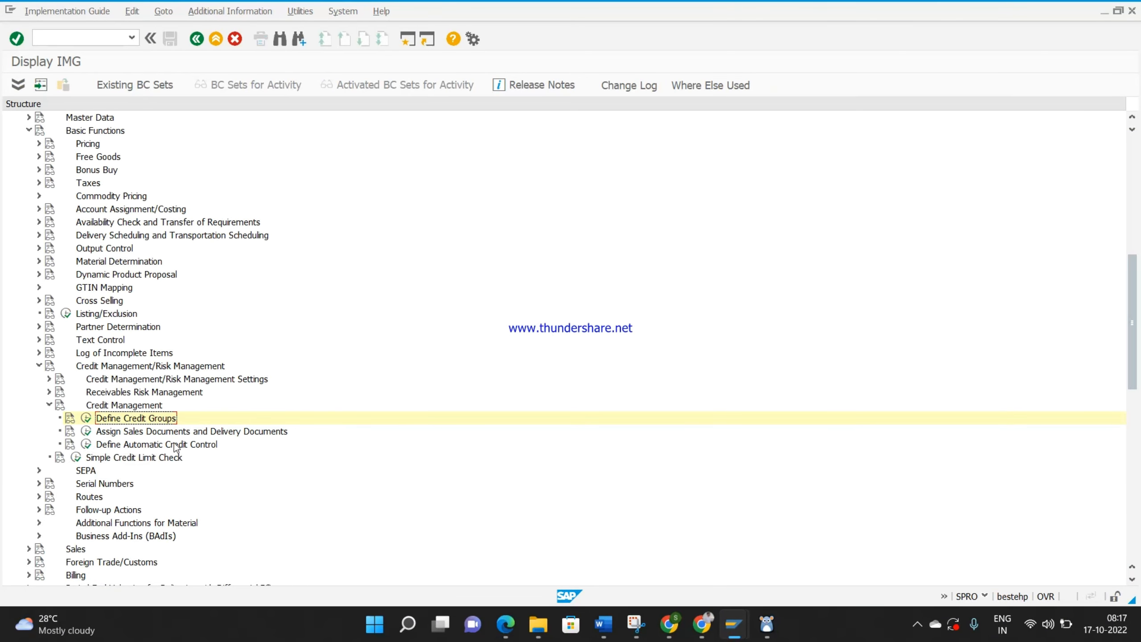
# Open Define Automatic Credit Control and examine the first entry's credit control area, credit group and risk category
pyautogui.click(86, 444)
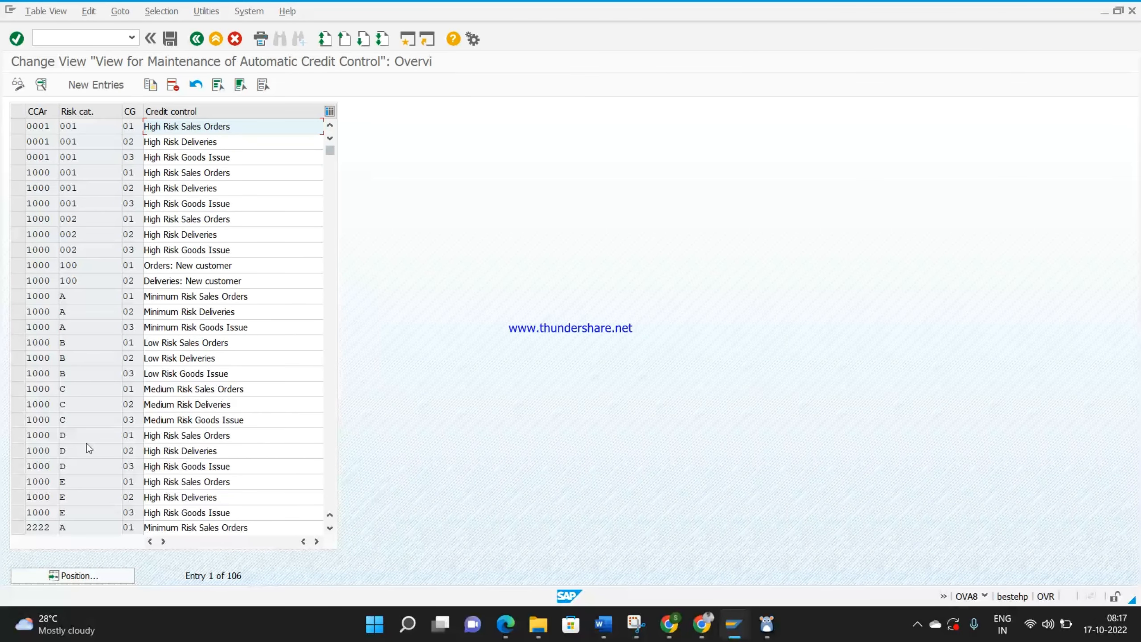
pyautogui.moveTo(51, 127); pyautogui.dragTo(25, 124)
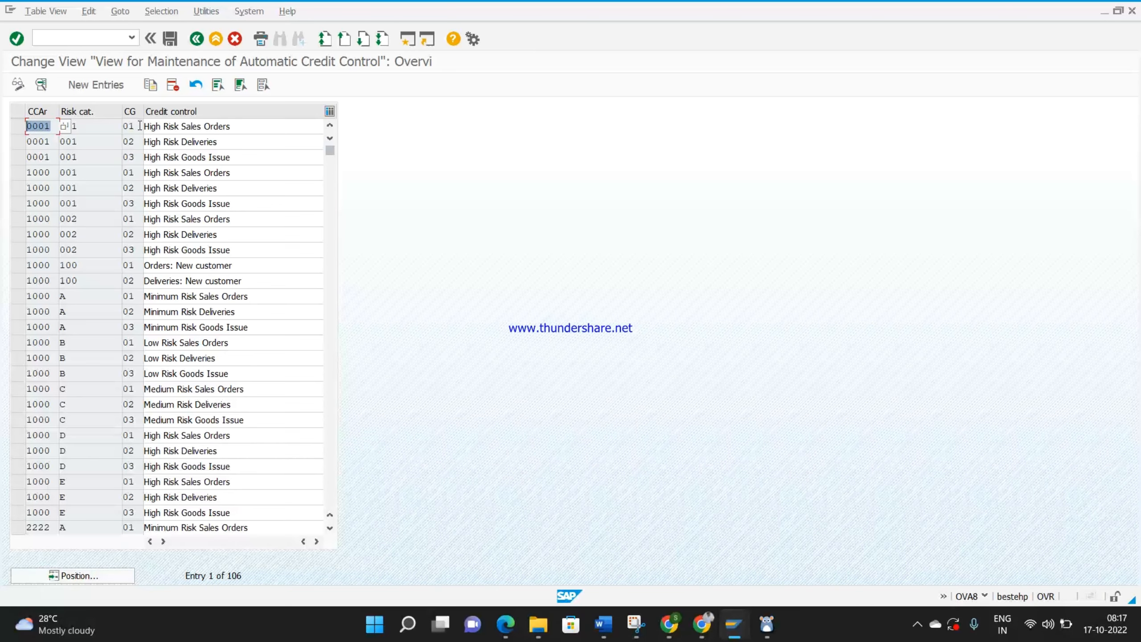
pyautogui.moveTo(139, 126); pyautogui.dragTo(118, 120)
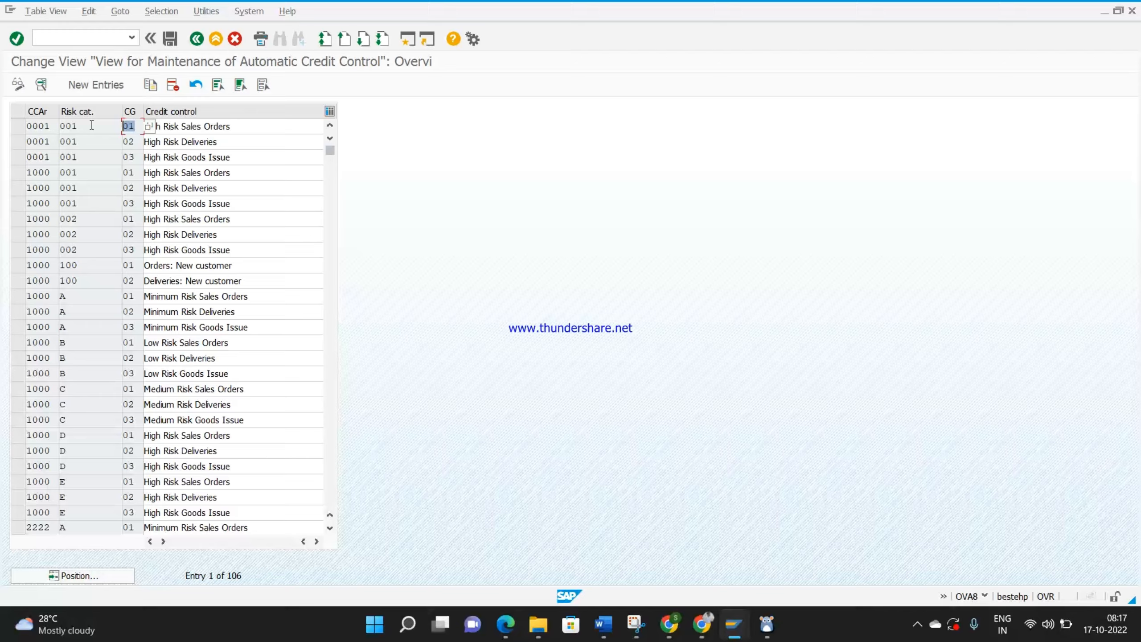
pyautogui.moveTo(80, 126); pyautogui.dragTo(60, 122)
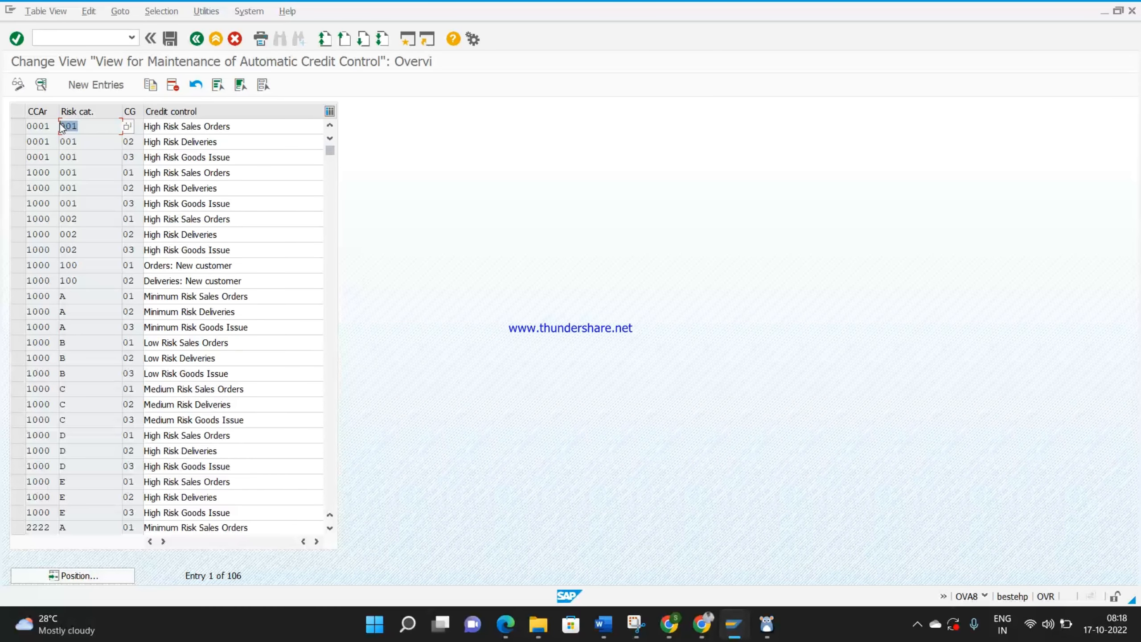
# Display the details of the High Risk Deliveries entry for credit control area 0001, risk category 001 and credit group 02
pyautogui.click(17, 142)
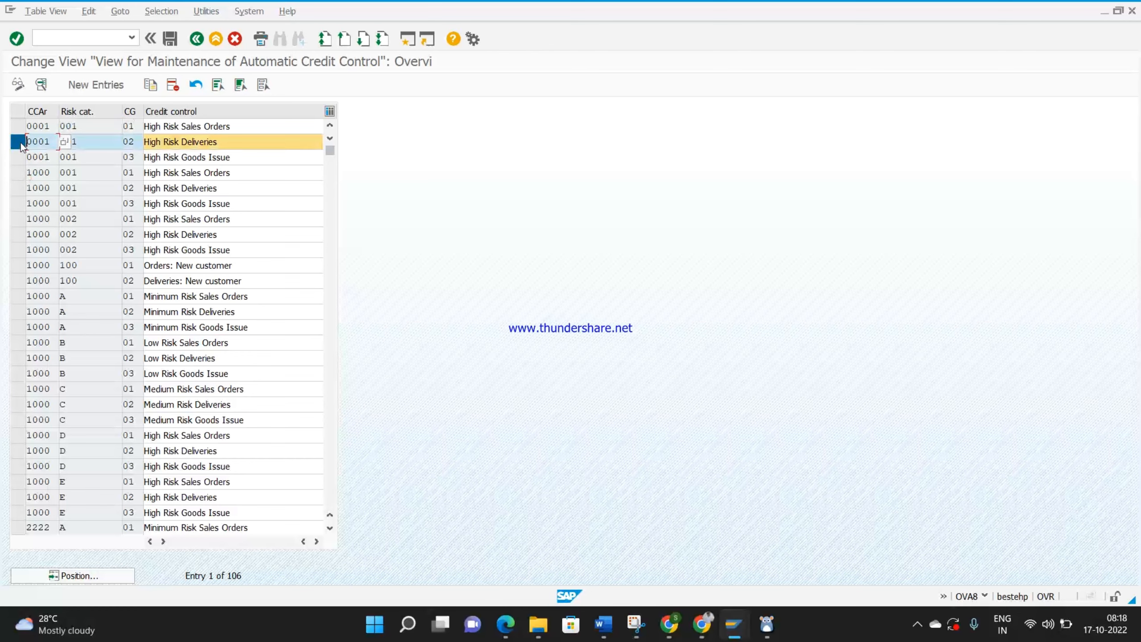
pyautogui.click(42, 85)
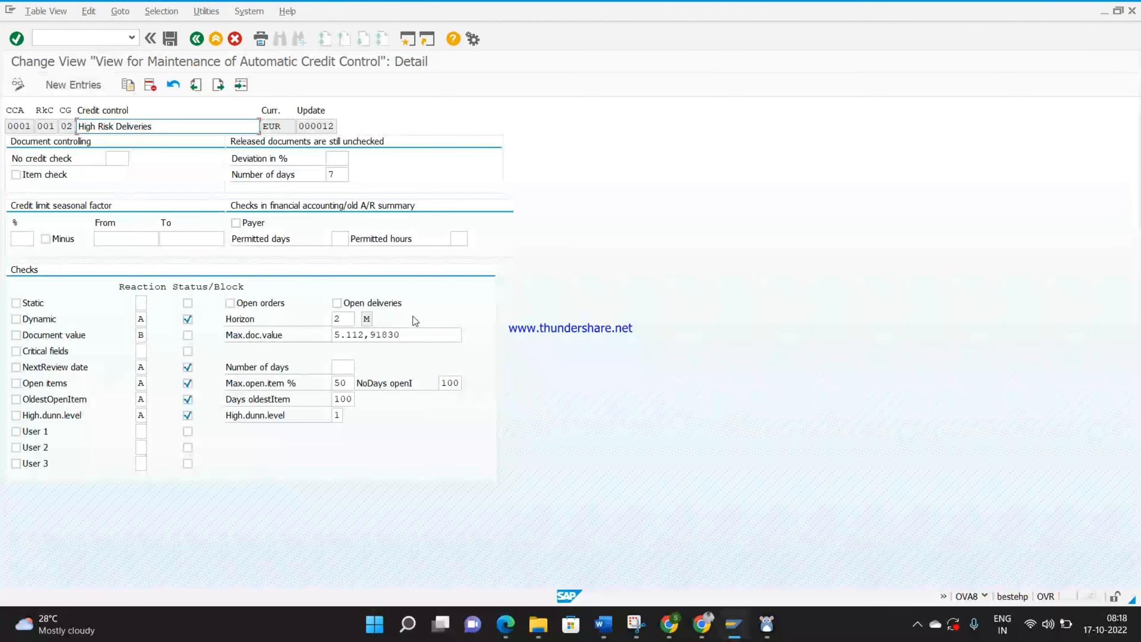
pyautogui.click(116, 158)
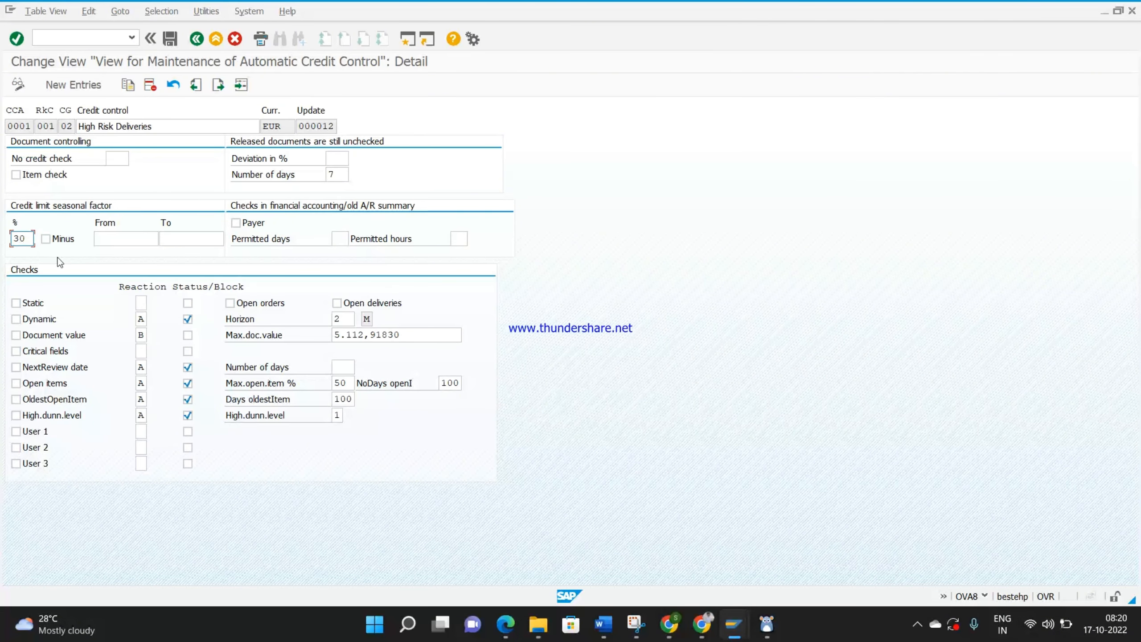
# Clear the percentage of the credit limit seasonal factor
pyautogui.press('BackSpace')
pyautogui.press('BackSpace')
pyautogui.click(74, 259)
# Display the possible system reactions for the Dynamic check and move the value list clear of the entry's settings
pyautogui.click(143, 319)
pyautogui.click(159, 320)
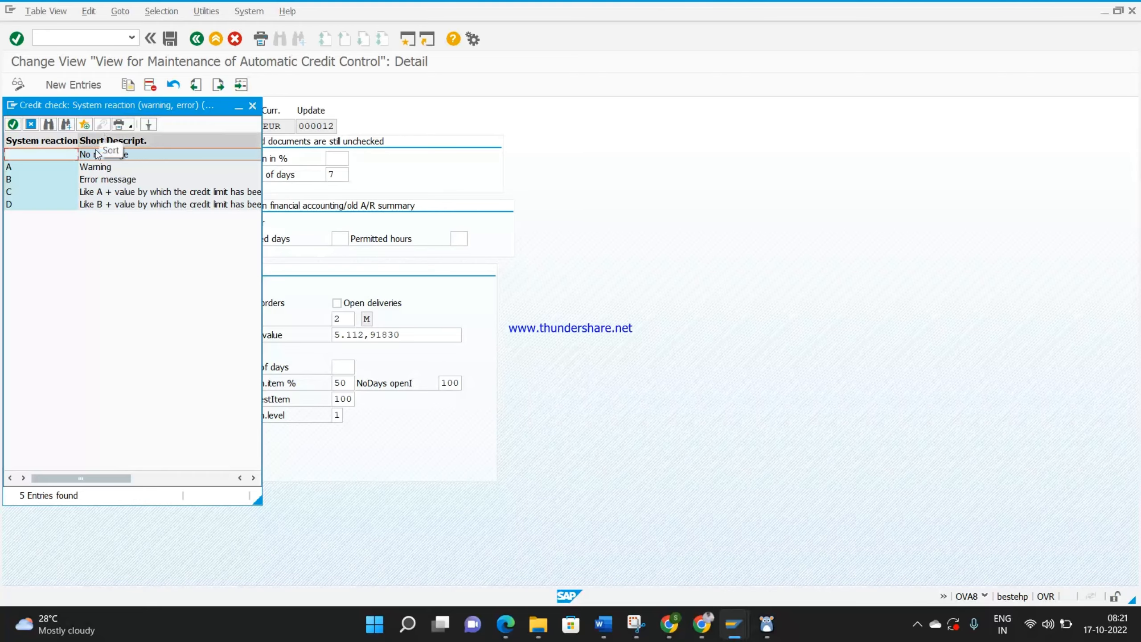
pyautogui.moveTo(91, 112); pyautogui.dragTo(574, 121)
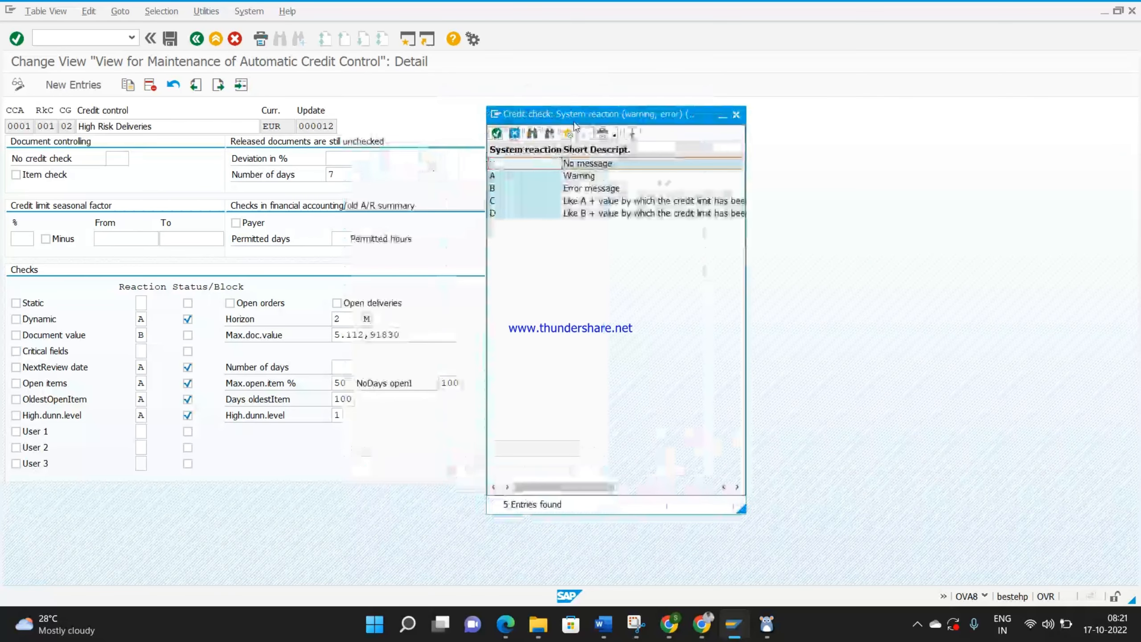
# Switch to the Word notes and highlight the list item "Credit management configuration" in yellow
pyautogui.moveTo(603, 624)
pyautogui.click(608, 537)
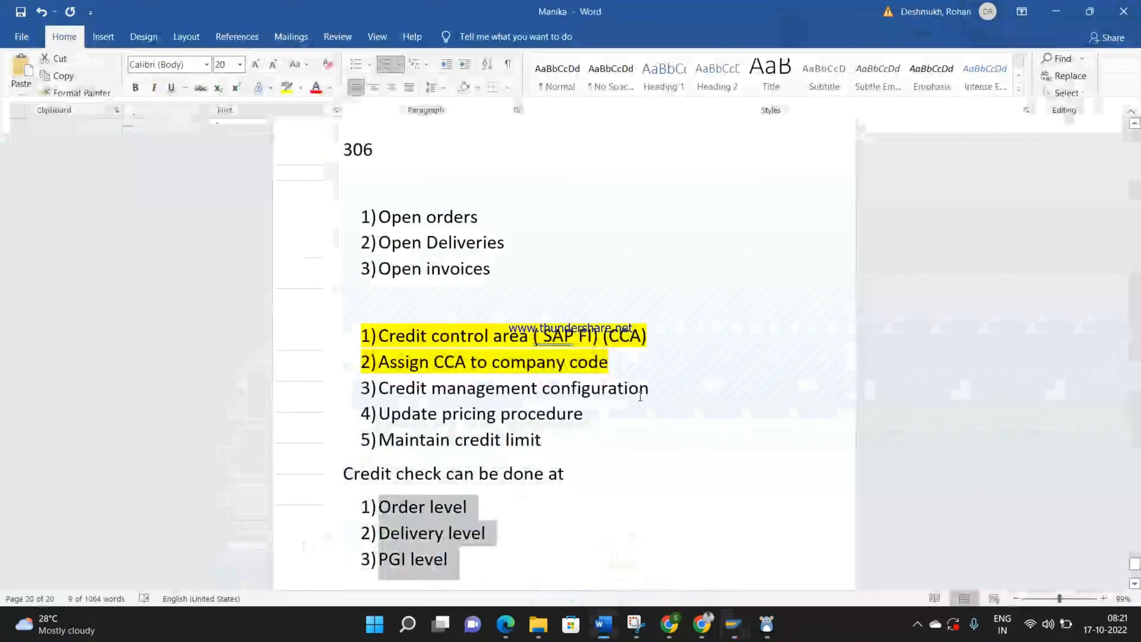
pyautogui.moveTo(654, 385); pyautogui.dragTo(379, 389)
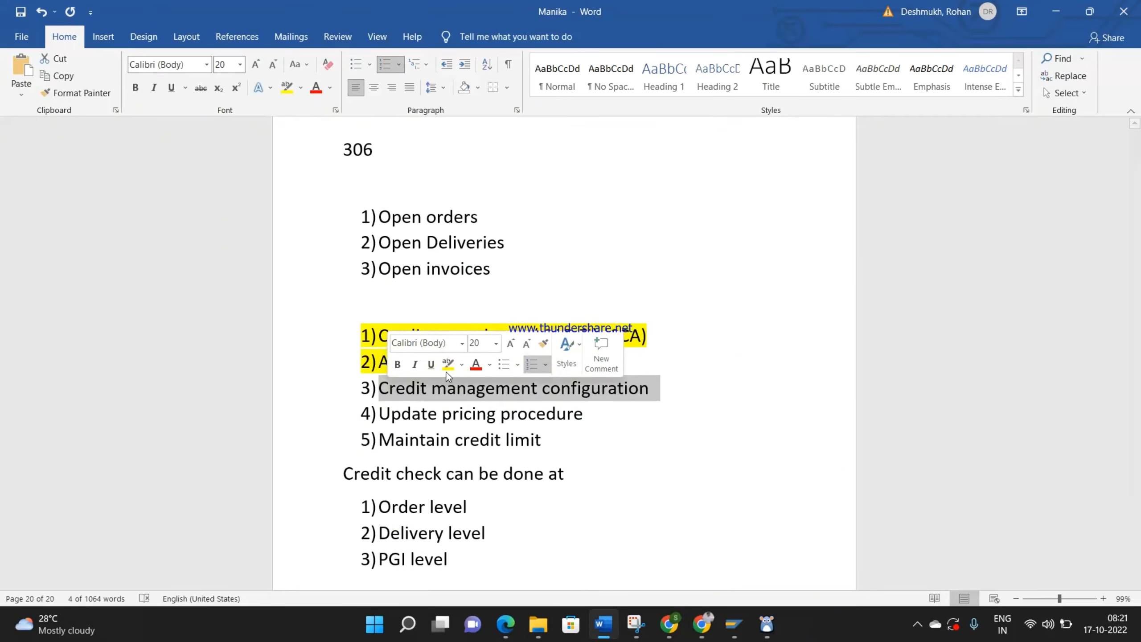
pyautogui.click(447, 366)
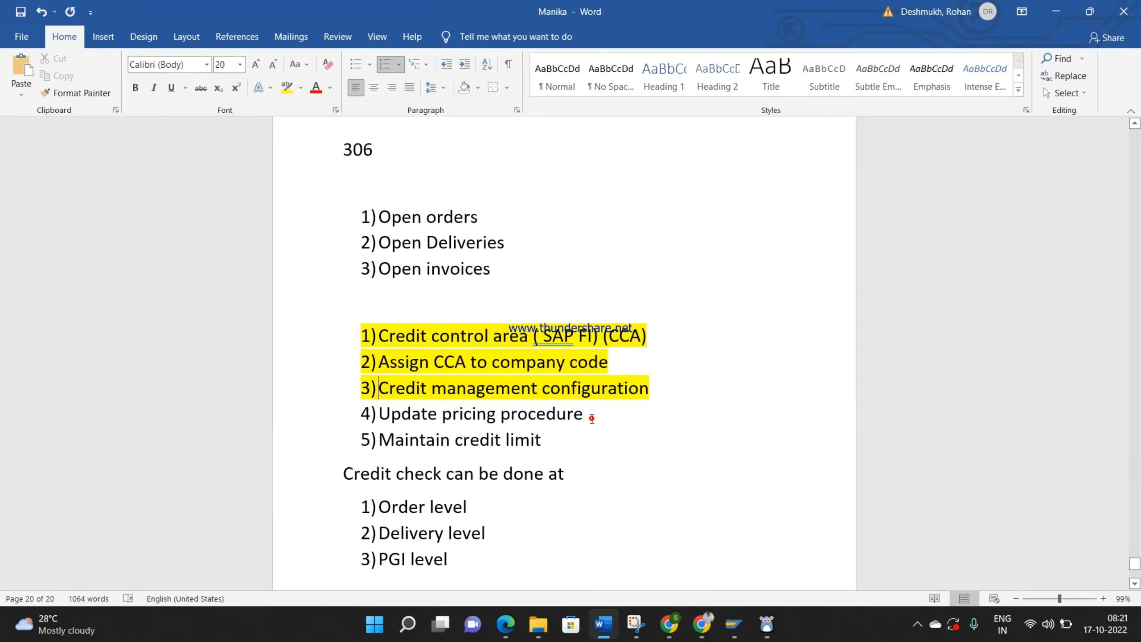
# Add a line above the highlighted setup list noting the customer number with a credit limit of 200
pyautogui.moveTo(592, 415); pyautogui.dragTo(405, 419)
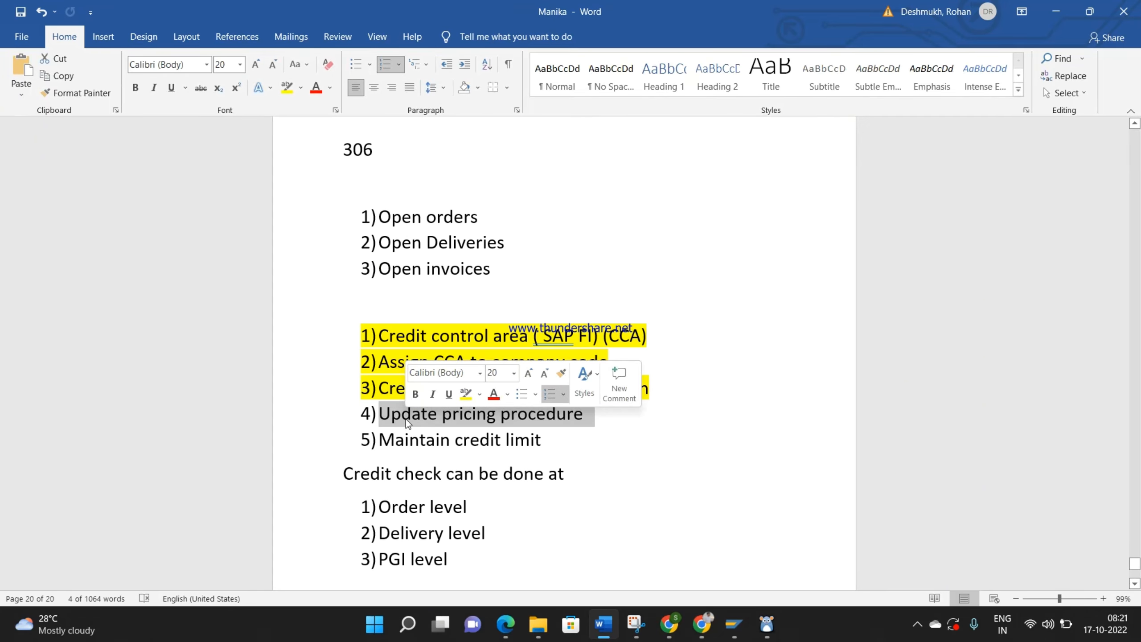
pyautogui.click(410, 294)
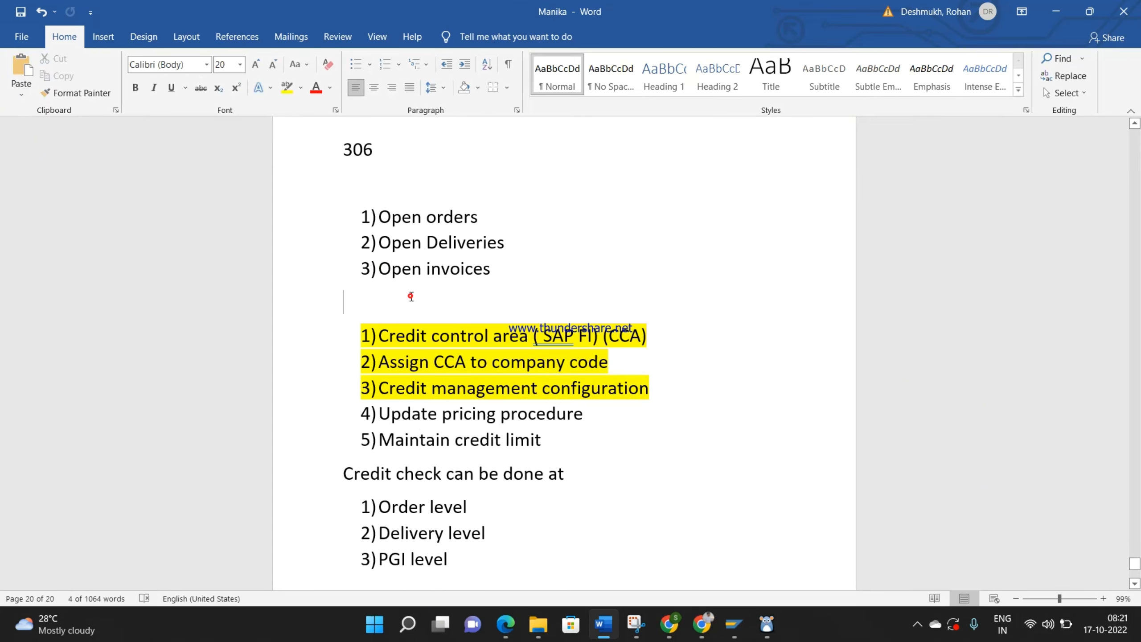
pyautogui.write('Credit limit 306==200')
pyautogui.press('Return')
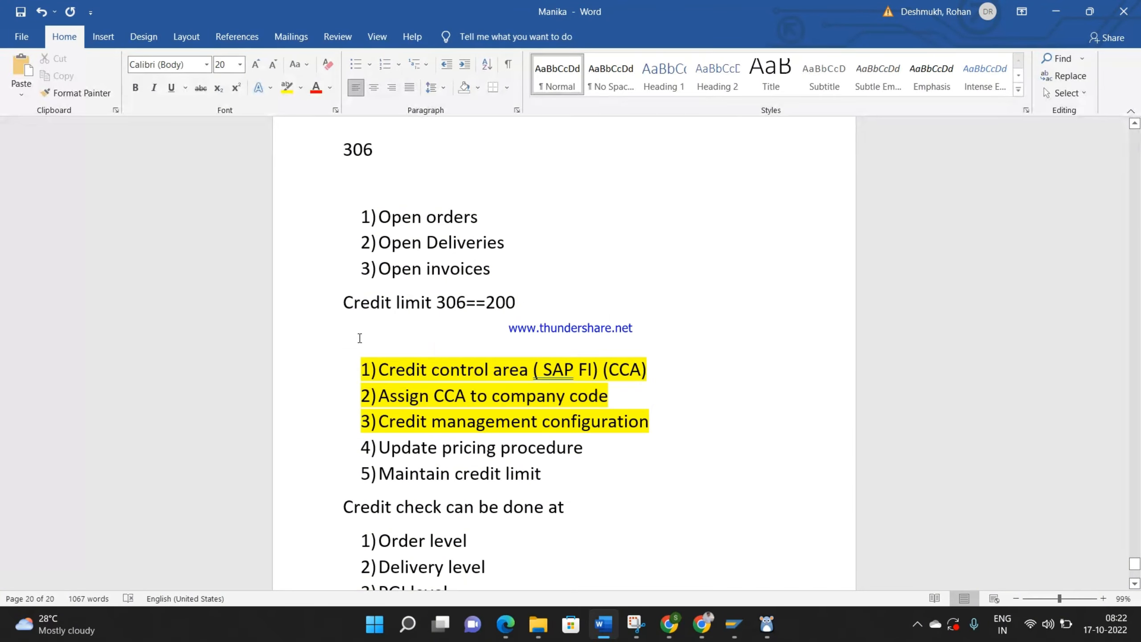
pyautogui.doubleClick(516, 302)
# Switch to SAP, open the pricing procedures with transaction V/08 and locate procedure ZKYU2
pyautogui.click(733, 624)
pyautogui.write('/nv/08')
pyautogui.press('Return')
pyautogui.click(289, 576)
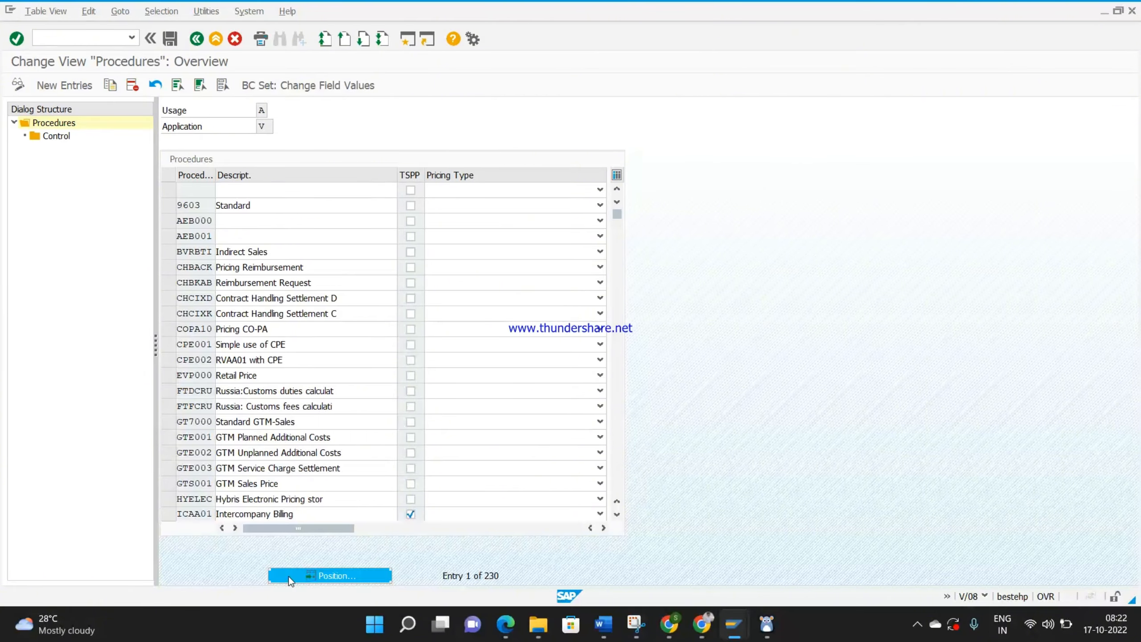
pyautogui.write('zkyu2')
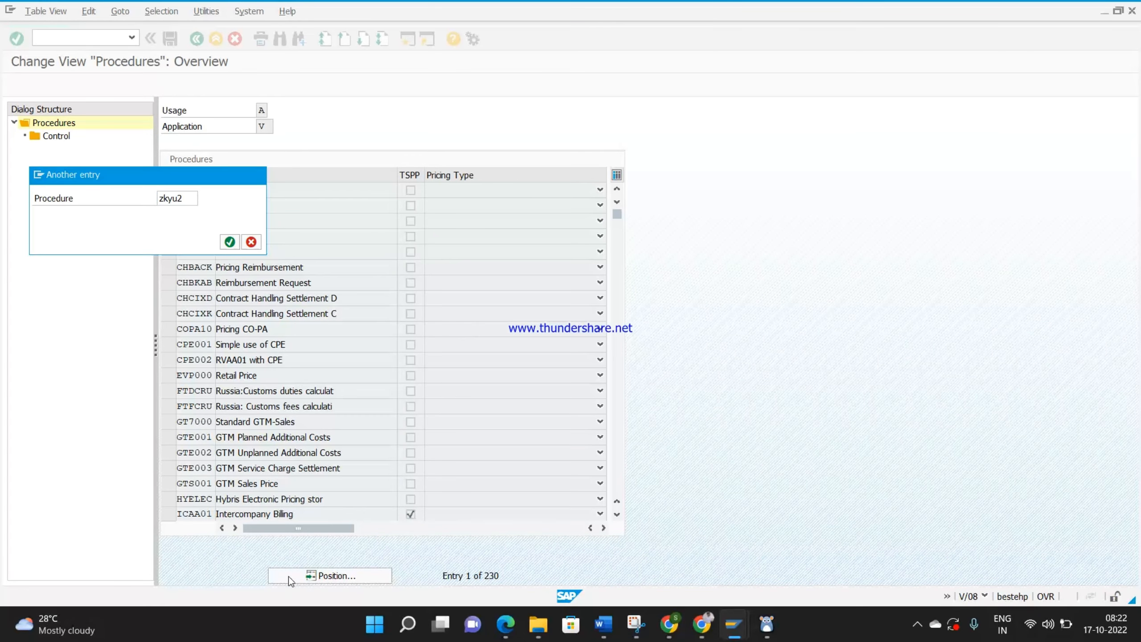
pyautogui.press('Return')
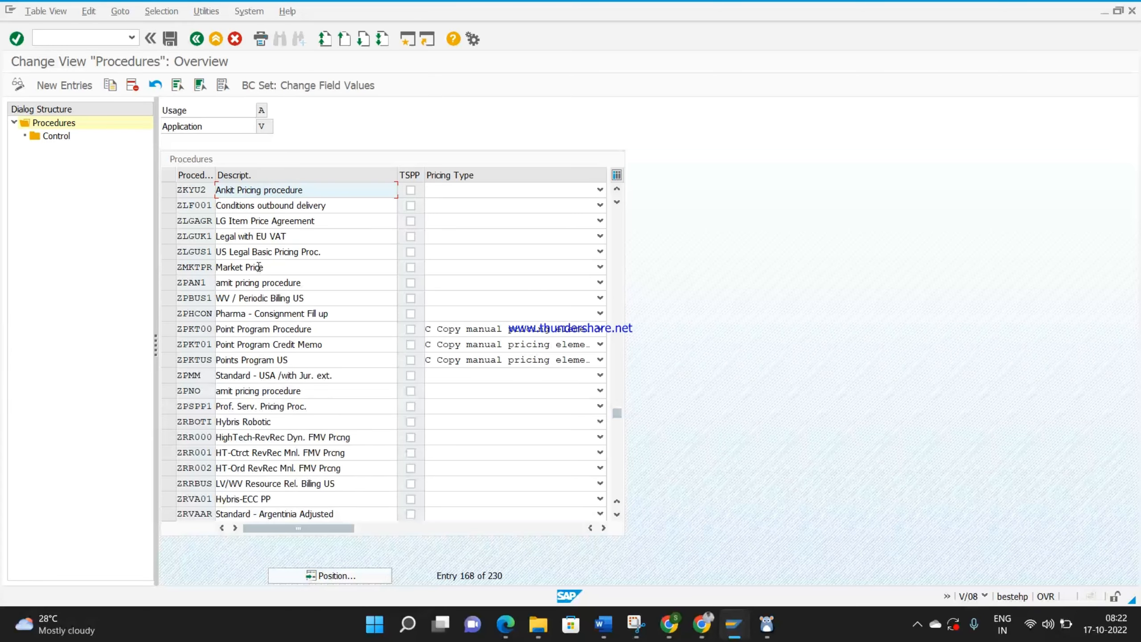
# Open the Control data of procedure ZKYU2 and set the subtotal of the Gross Value step to A
pyautogui.click(168, 193)
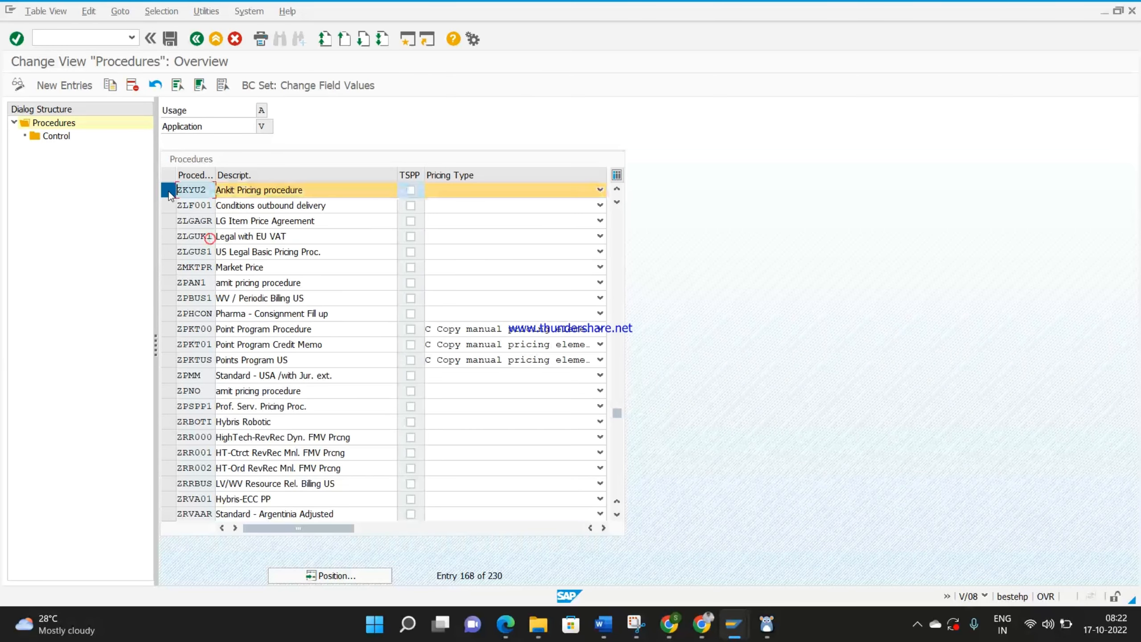
pyautogui.doubleClick(64, 138)
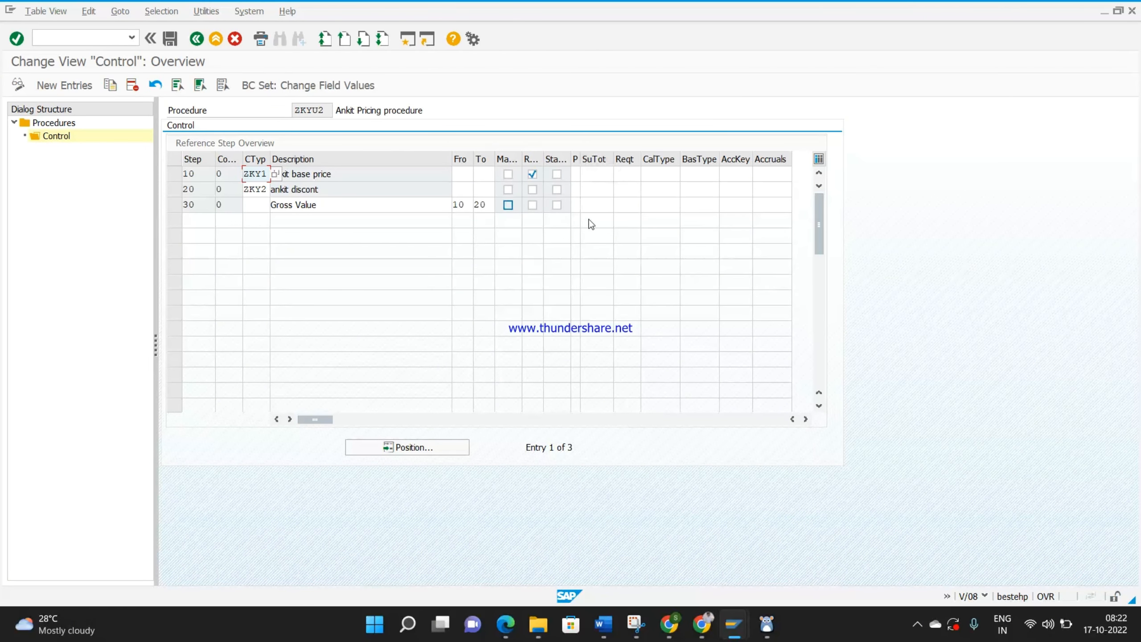
pyautogui.click(598, 206)
pyautogui.write('A')
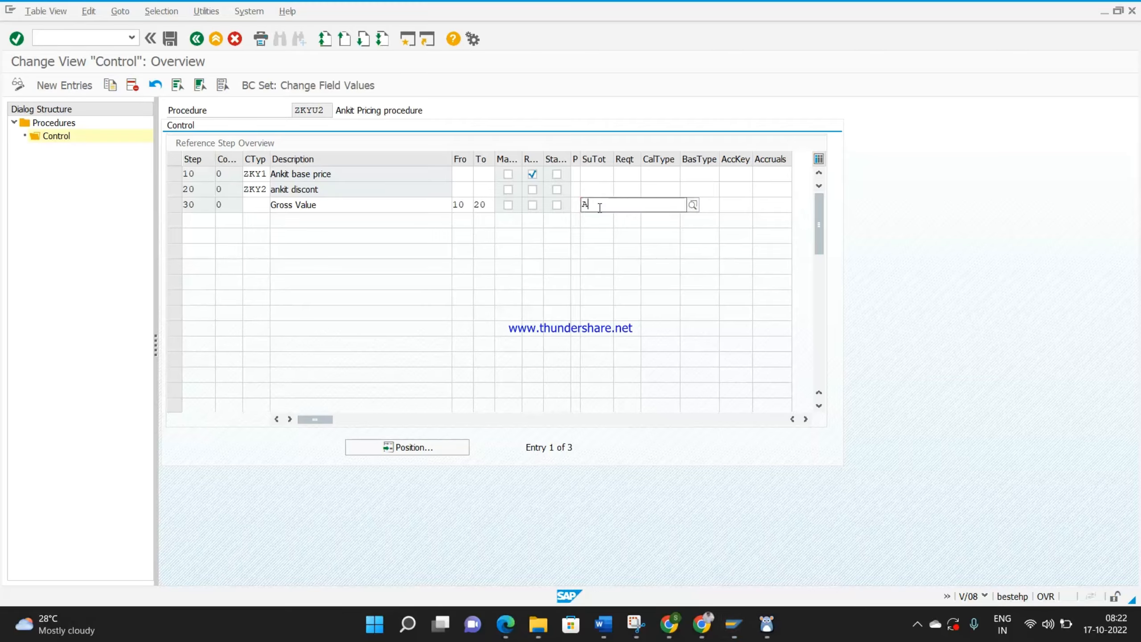
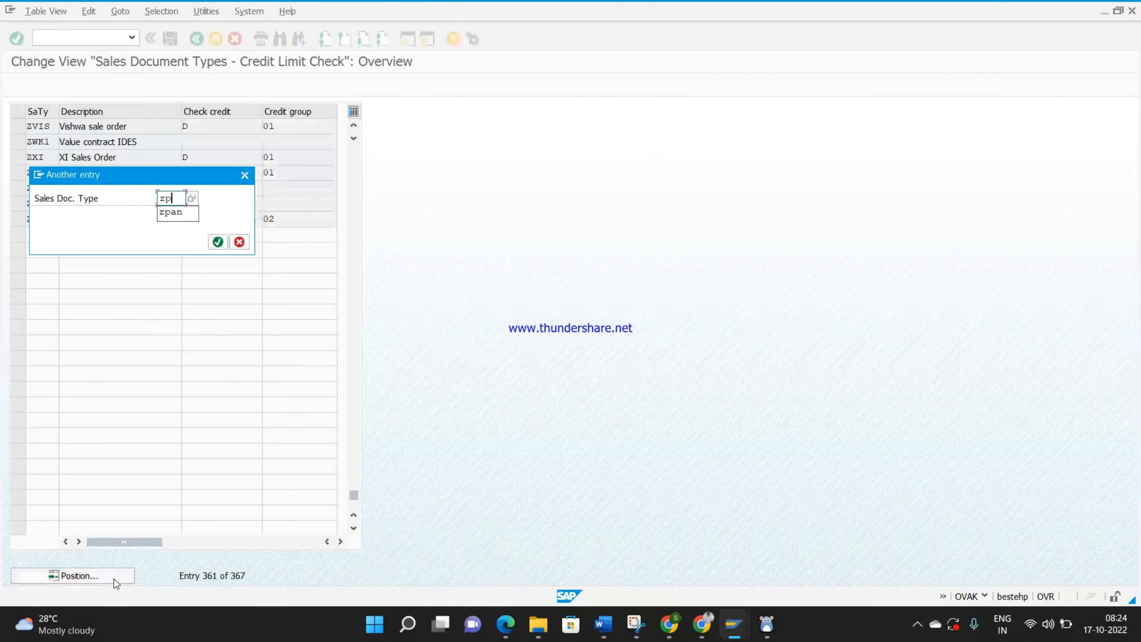
# Locate sales document type ZPAN in the credit limit check for order types, examine its settings and return to the activity selection
pyautogui.press('Return')
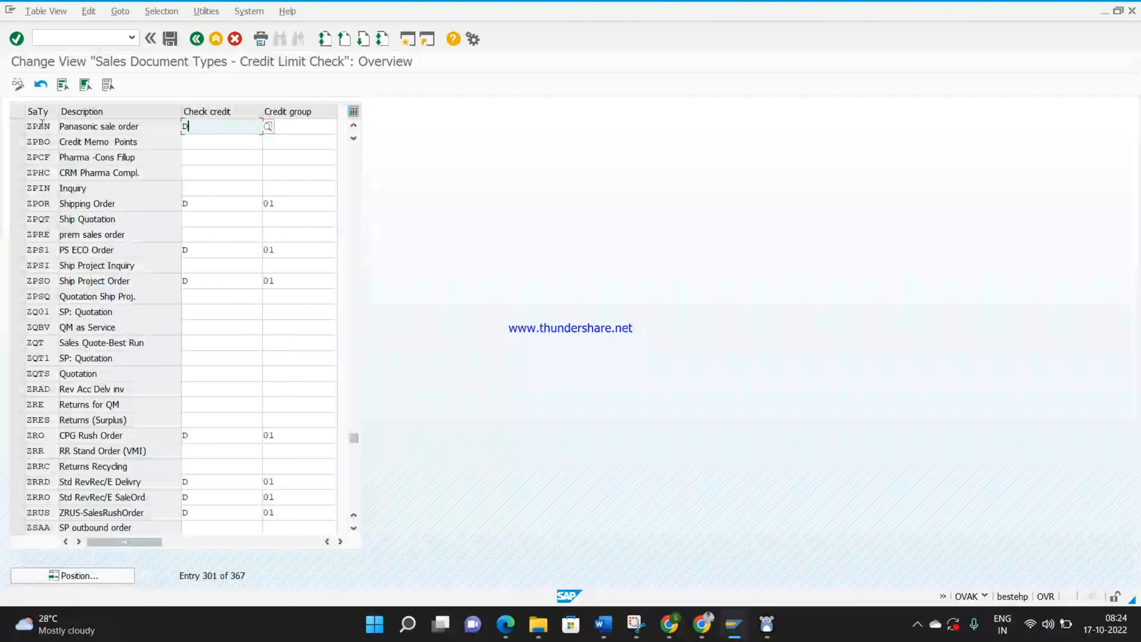
pyautogui.click(17, 126)
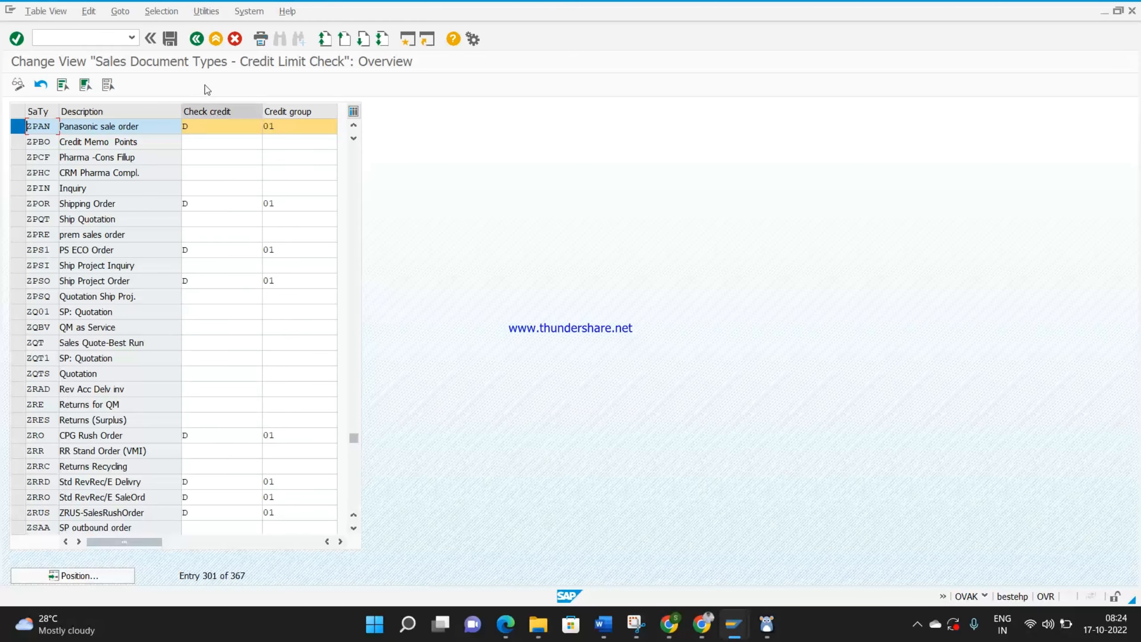
pyautogui.click(196, 39)
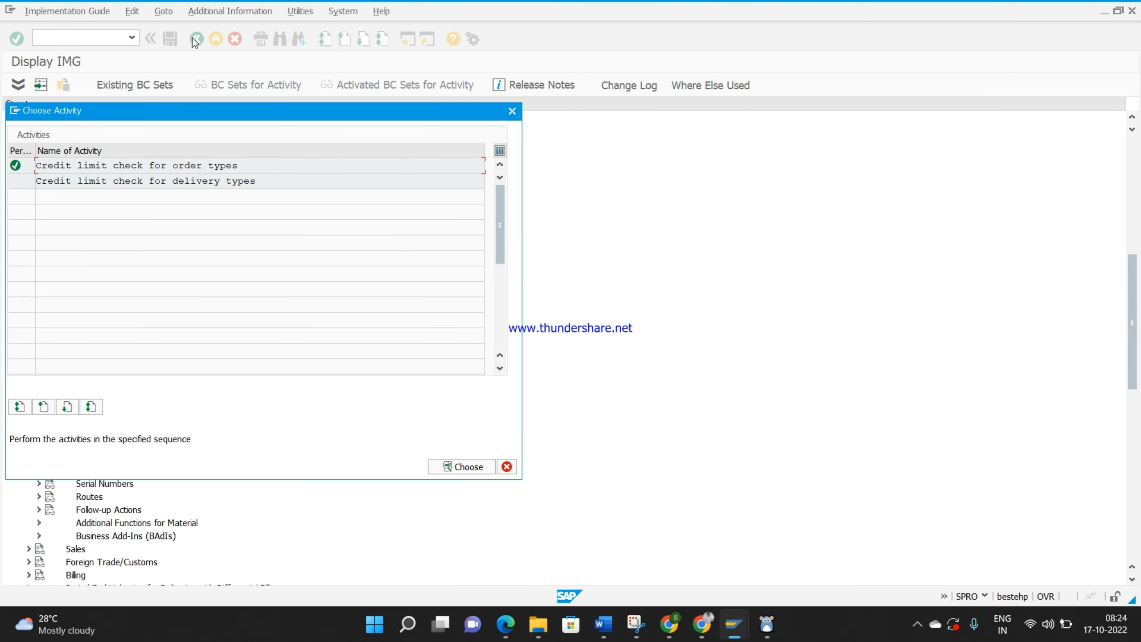
# Switch to the Word notes and add the line "T-code to define credit limit--FD32" below the credit check levels
pyautogui.click(603, 624)
pyautogui.scroll(-2, 490, 332)
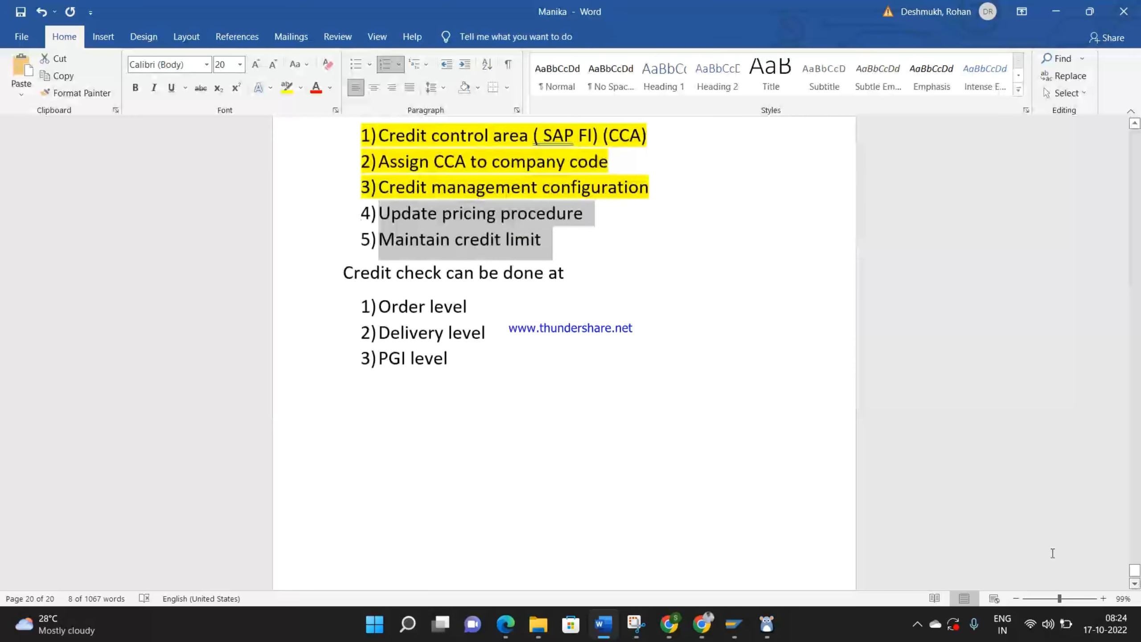
pyautogui.click(466, 353)
pyautogui.press('Return')
pyautogui.press('Return')
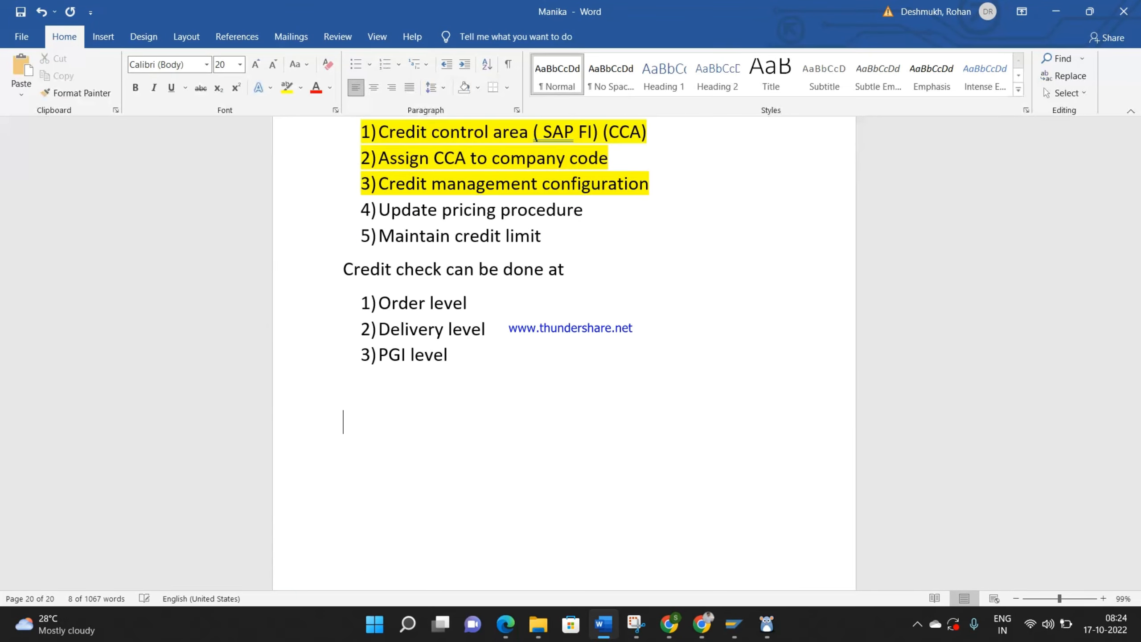
pyautogui.write('T-code')
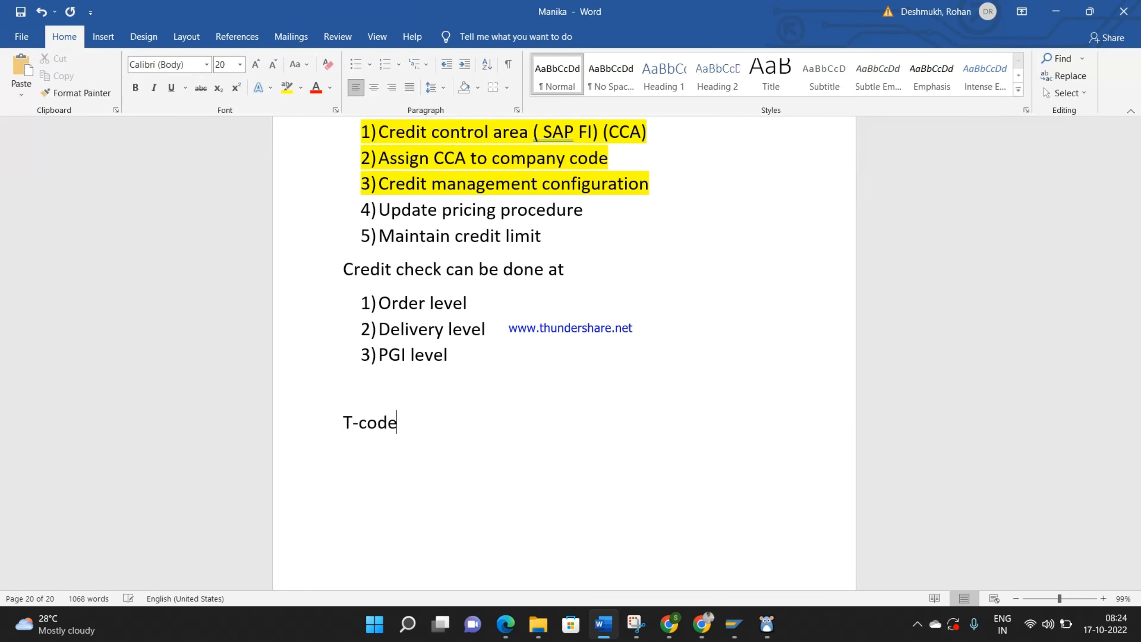
pyautogui.write(' to define credit limit')
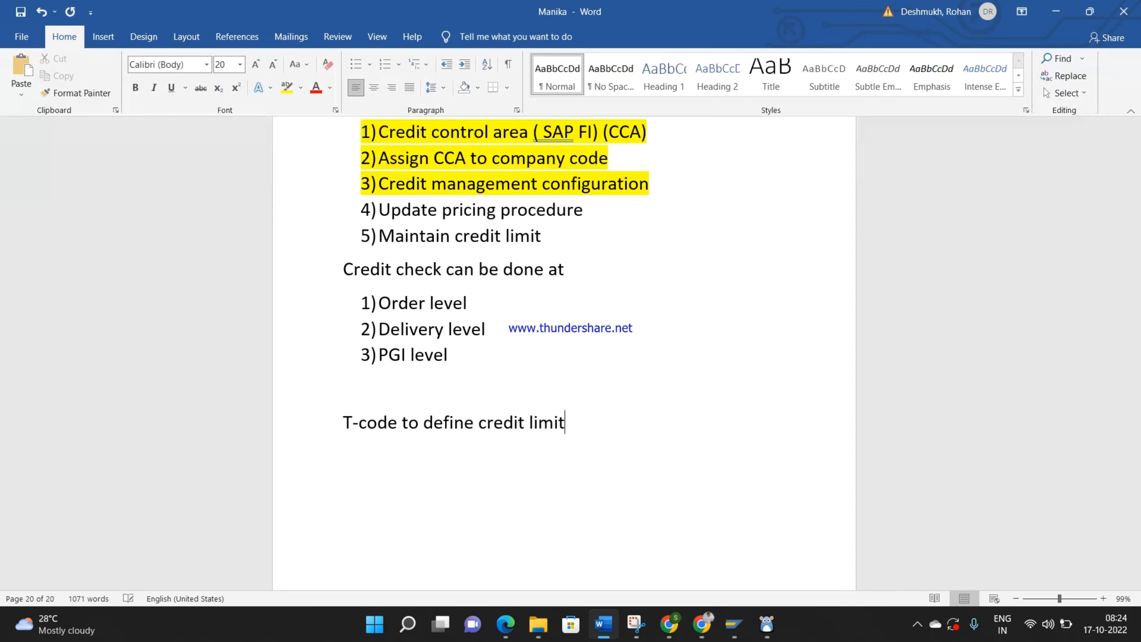
pyautogui.write('--FD32')
# Switch to SAP and open the customer's credit data in FD32 for credit control area 0001, including Overview, Address, Central data, Status and Payment history
pyautogui.hotkey('alt', 'Tab')
pyautogui.write('/nfd32')
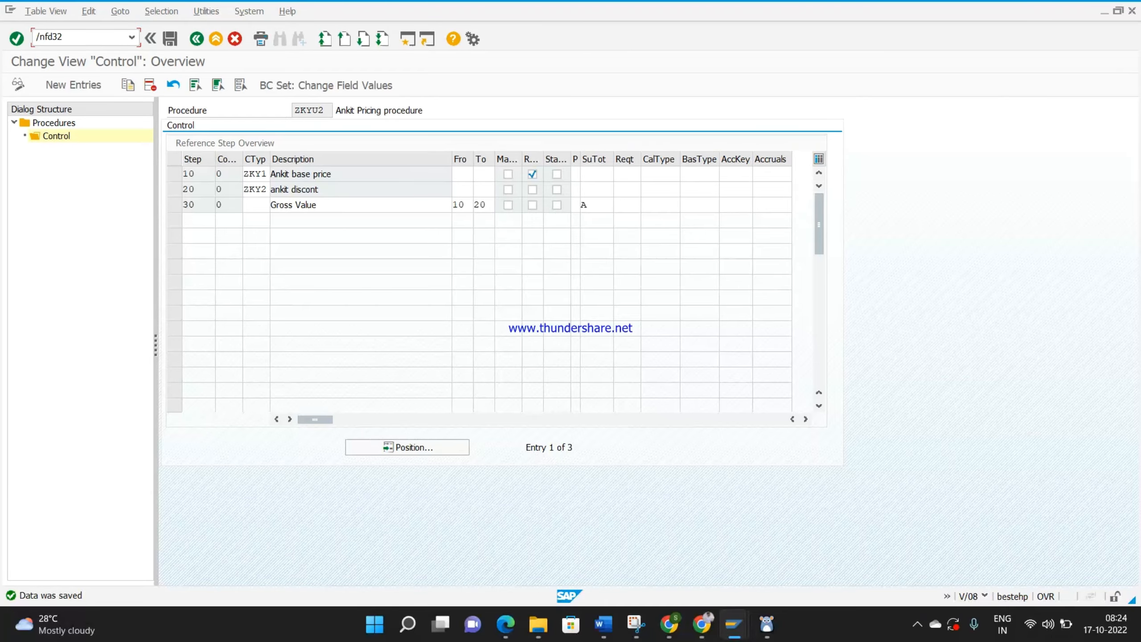
pyautogui.press('Return')
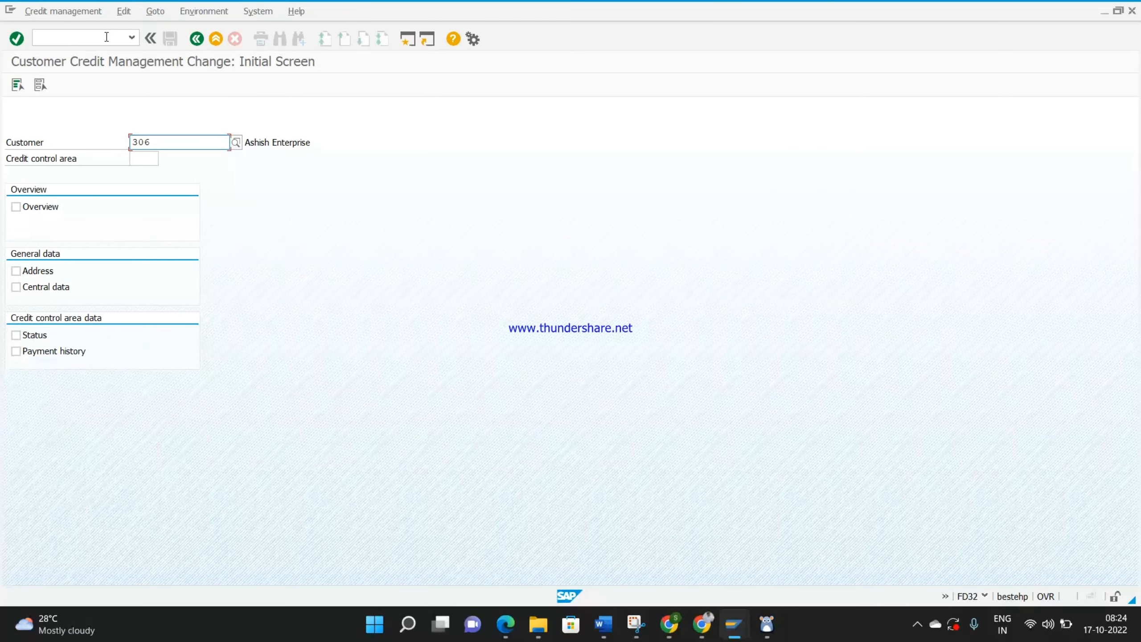
pyautogui.click(145, 158)
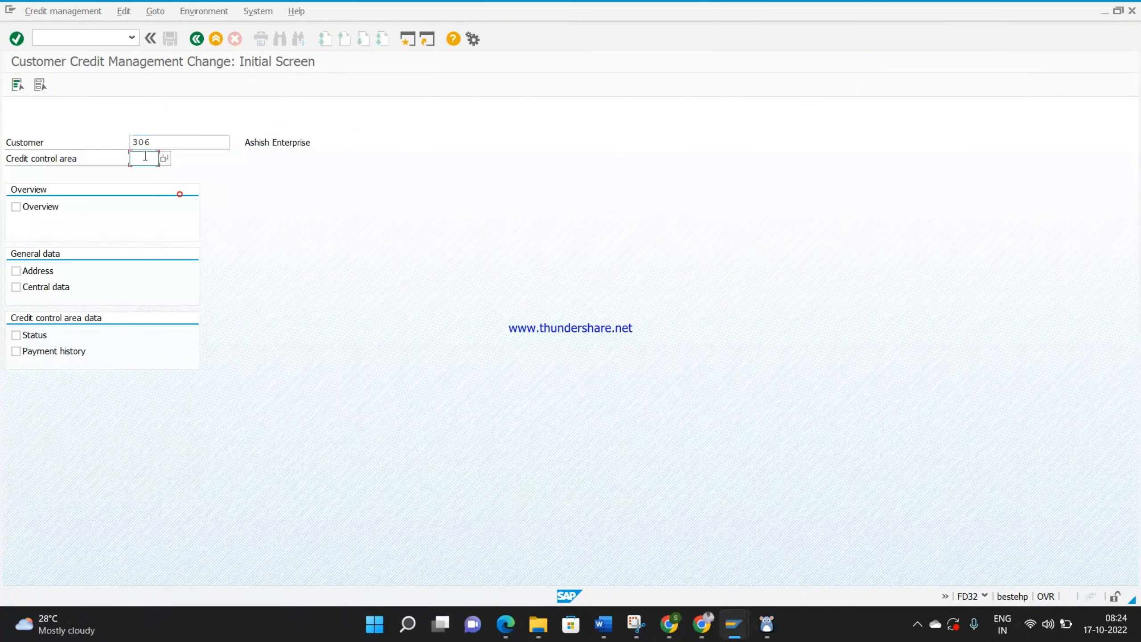
pyautogui.write('0001')
pyautogui.click(15, 207)
pyautogui.click(15, 271)
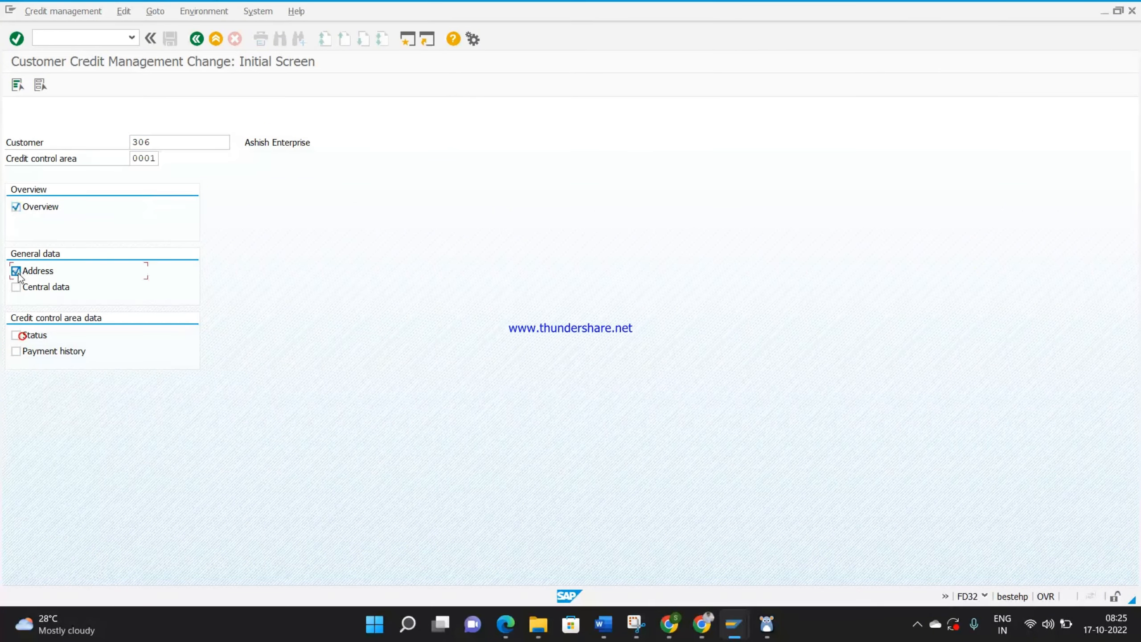
pyautogui.click(15, 287)
pyautogui.click(16, 335)
pyautogui.click(16, 351)
pyautogui.press('Return')
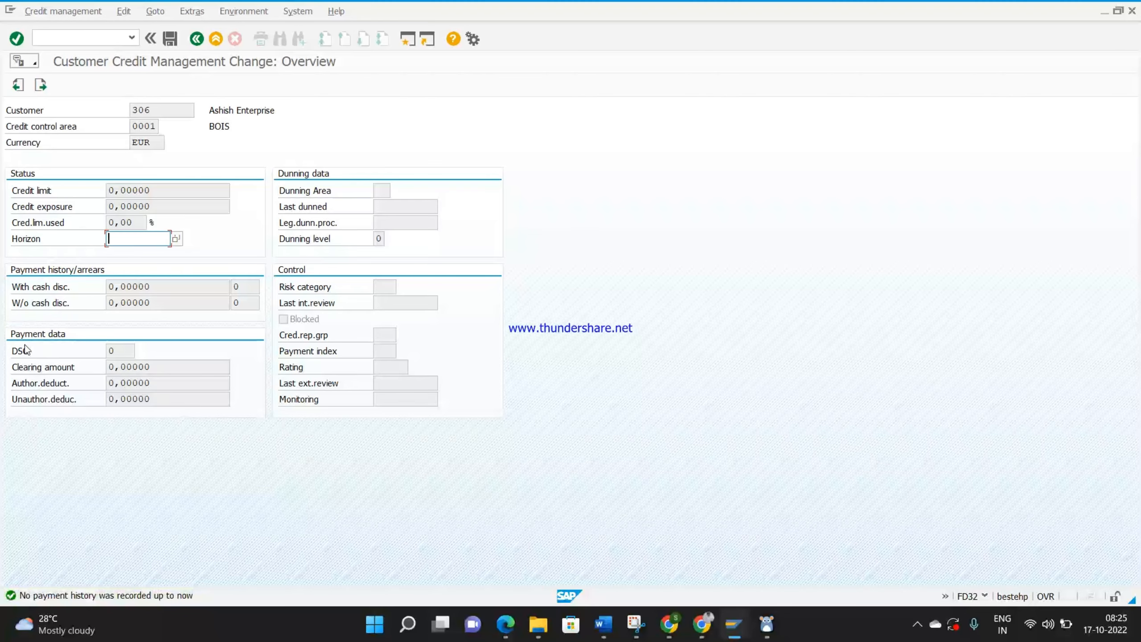
# Go through the customer's credit views to Status and set the credit limit to 200
pyautogui.press('Return')
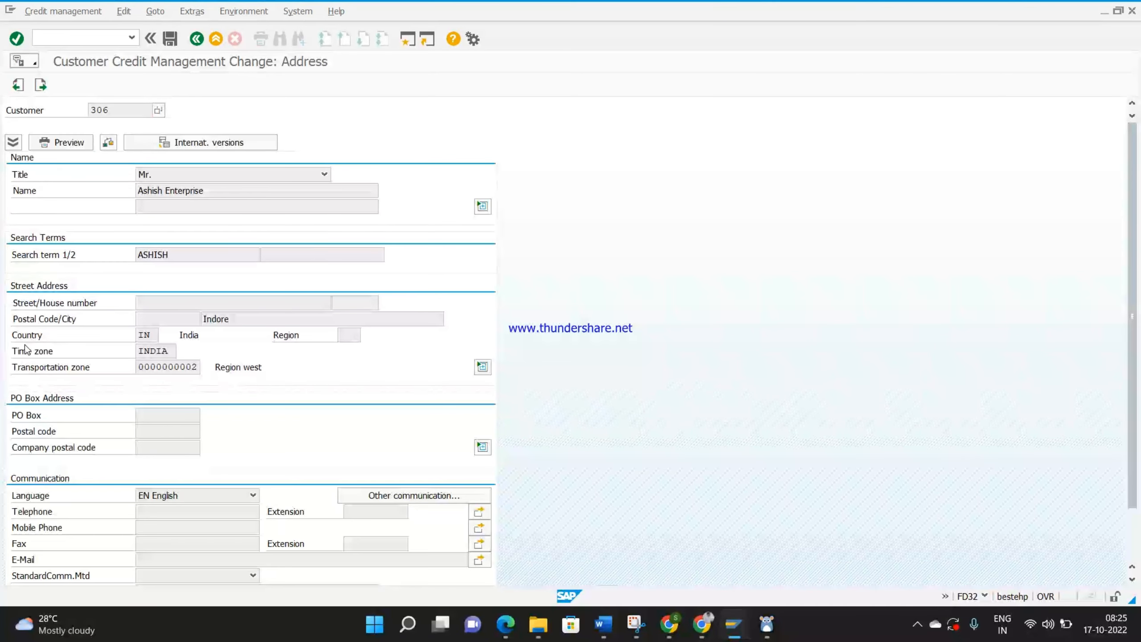
pyautogui.press('Return')
pyautogui.press('Return')
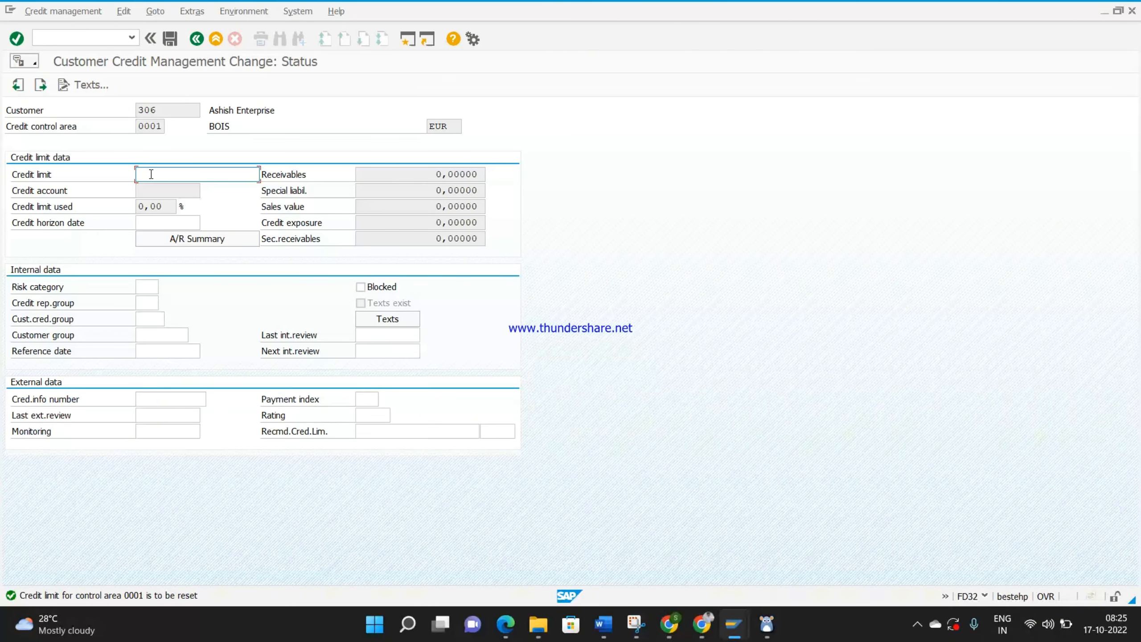
pyautogui.write('1')
pyautogui.press('Return')
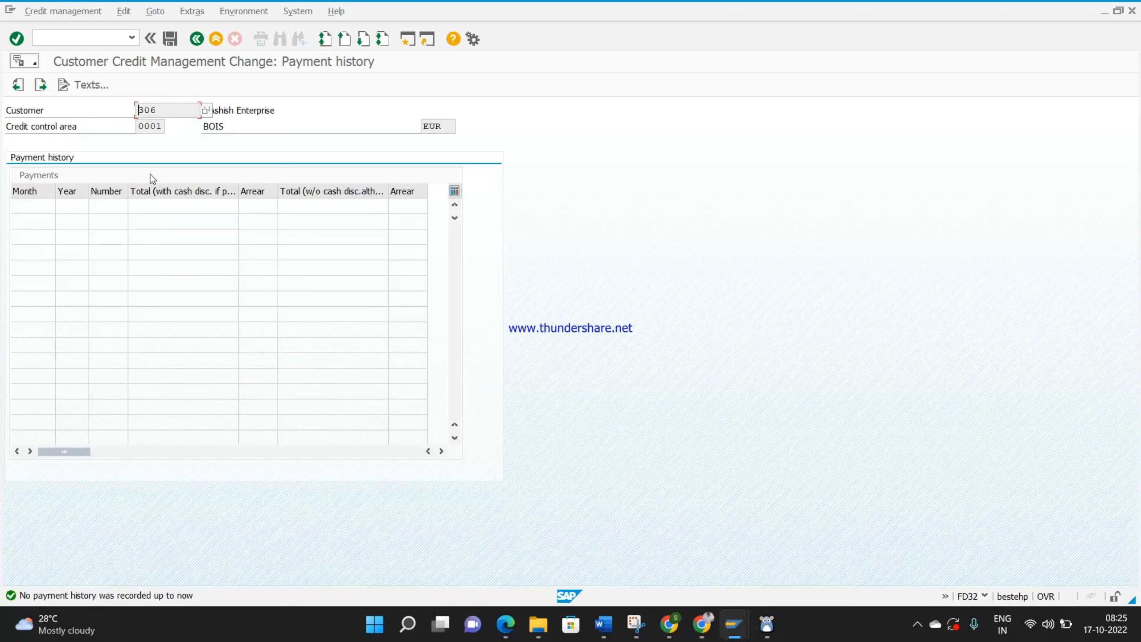
# Return to the Status view, choose a risk category from the possible values and save the customer's credit data
pyautogui.click(18, 84)
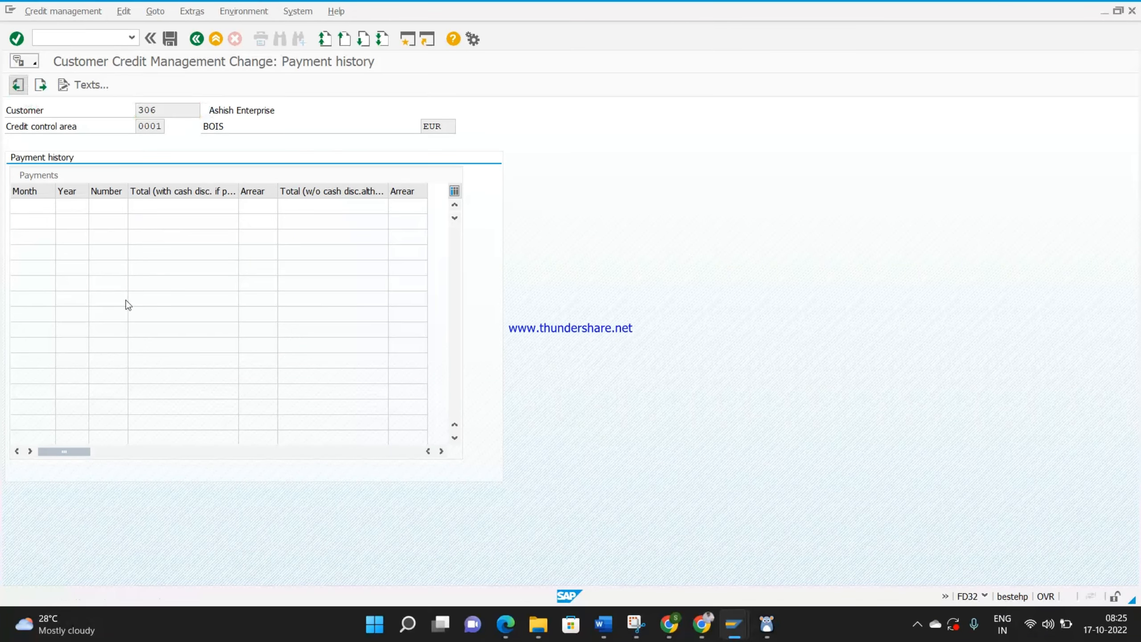
pyautogui.click(66, 289)
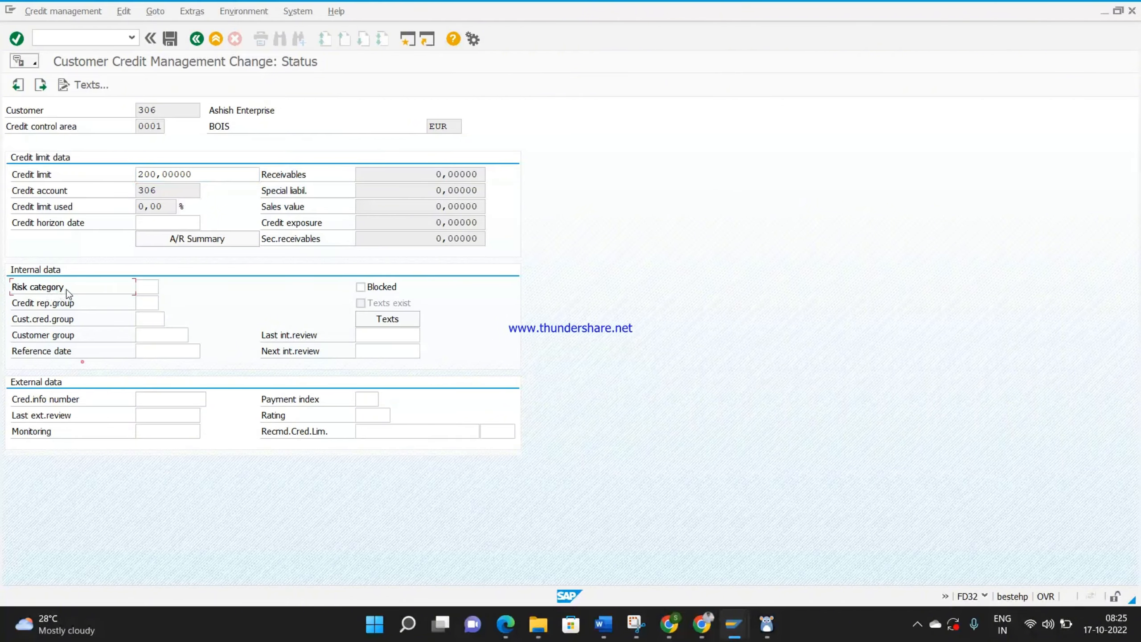
pyautogui.click(154, 286)
pyautogui.click(171, 288)
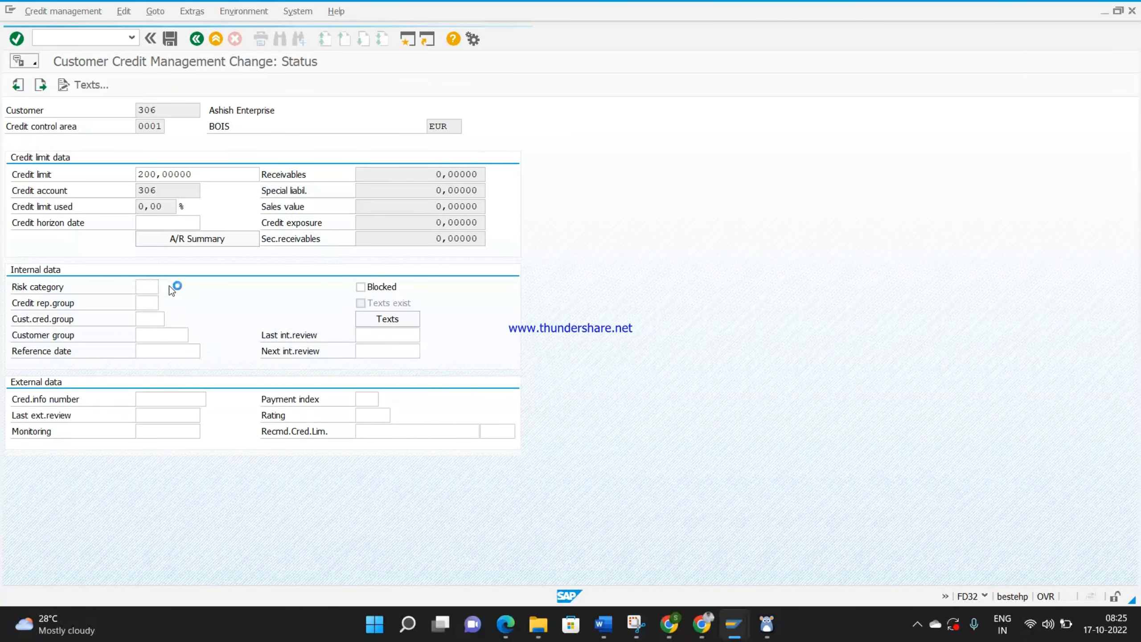
pyautogui.doubleClick(166, 246)
pyautogui.click(170, 39)
# Start a sales order in VA01 with order type zash, sales organization zash, distribution channel 98 and division 98
pyautogui.click(99, 39)
pyautogui.write('/nva01')
pyautogui.press('Return')
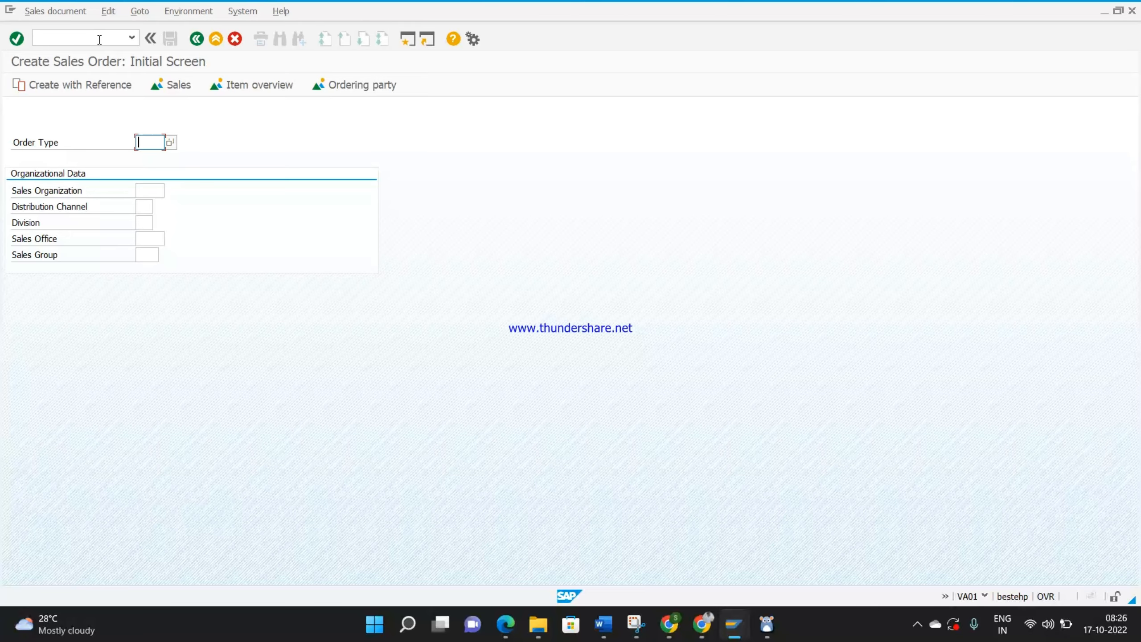
pyautogui.write('zash')
pyautogui.press('Tab')
pyautogui.write('zash')
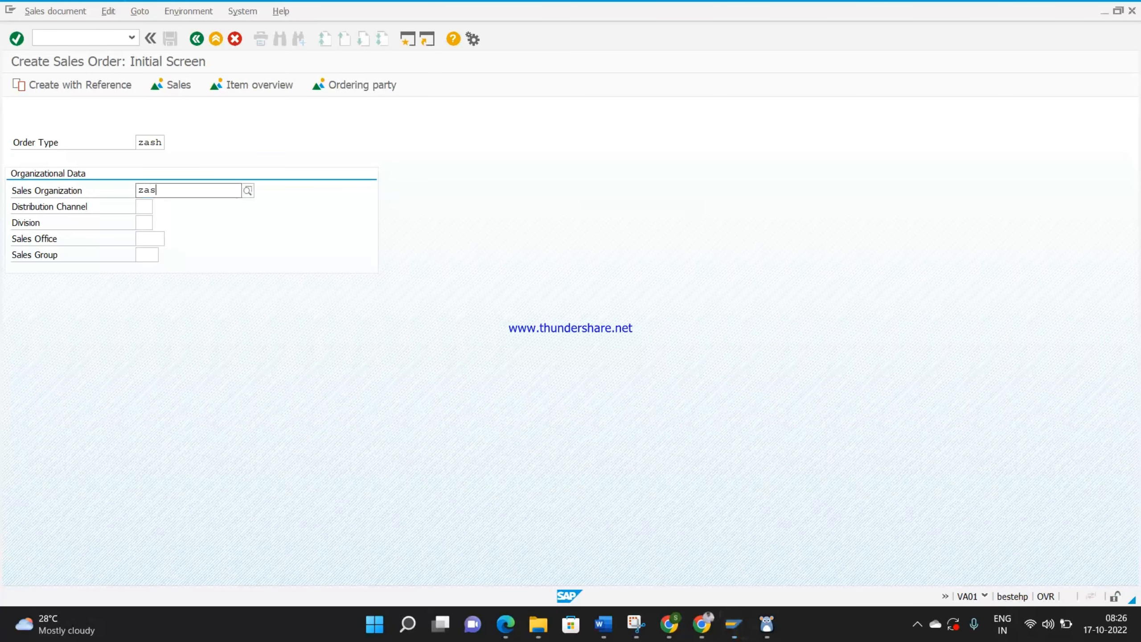
pyautogui.press('Tab')
pyautogui.write('98')
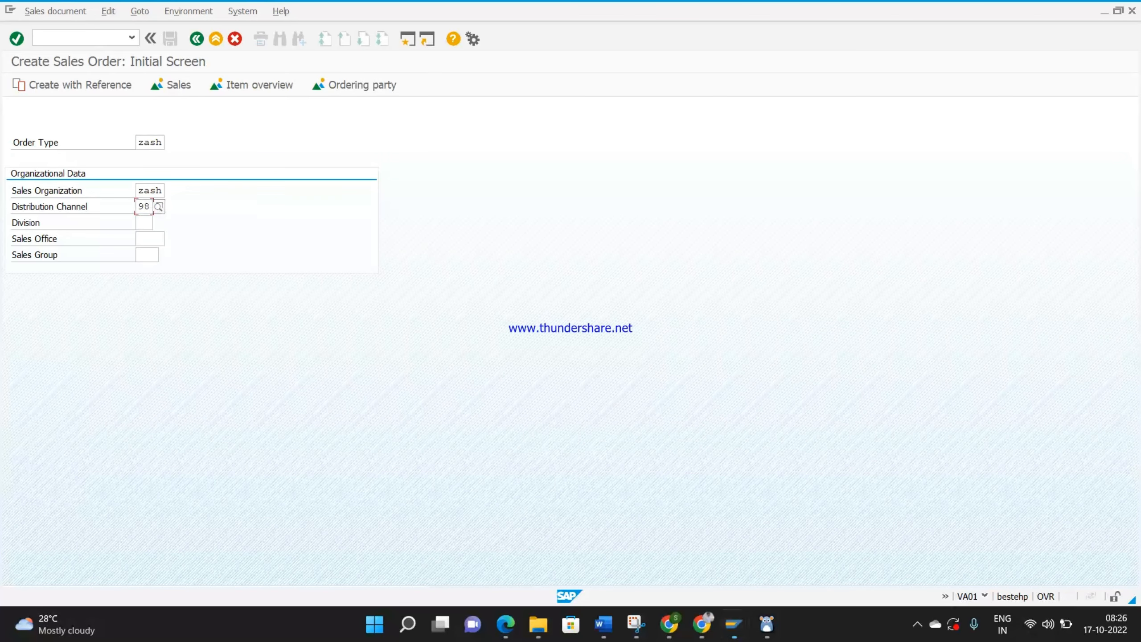
pyautogui.press('Tab')
pyautogui.write('98')
pyautogui.press('Return')
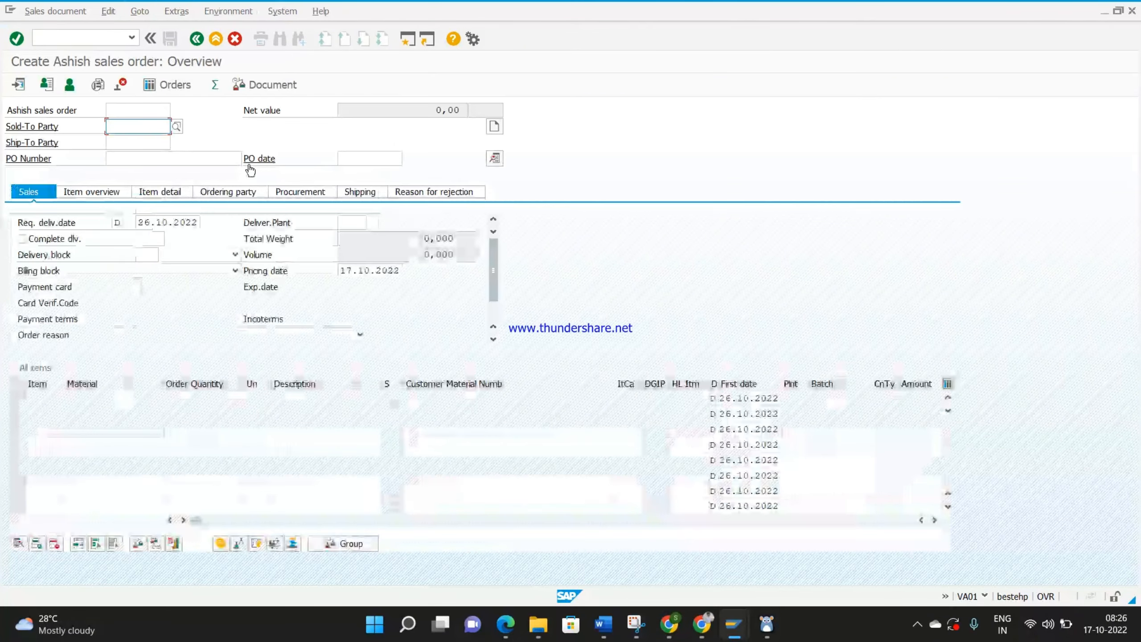
# Enter the sold-to party and PO number, and add an item with customer material SUZUKI and order quantity 22
pyautogui.write('996')
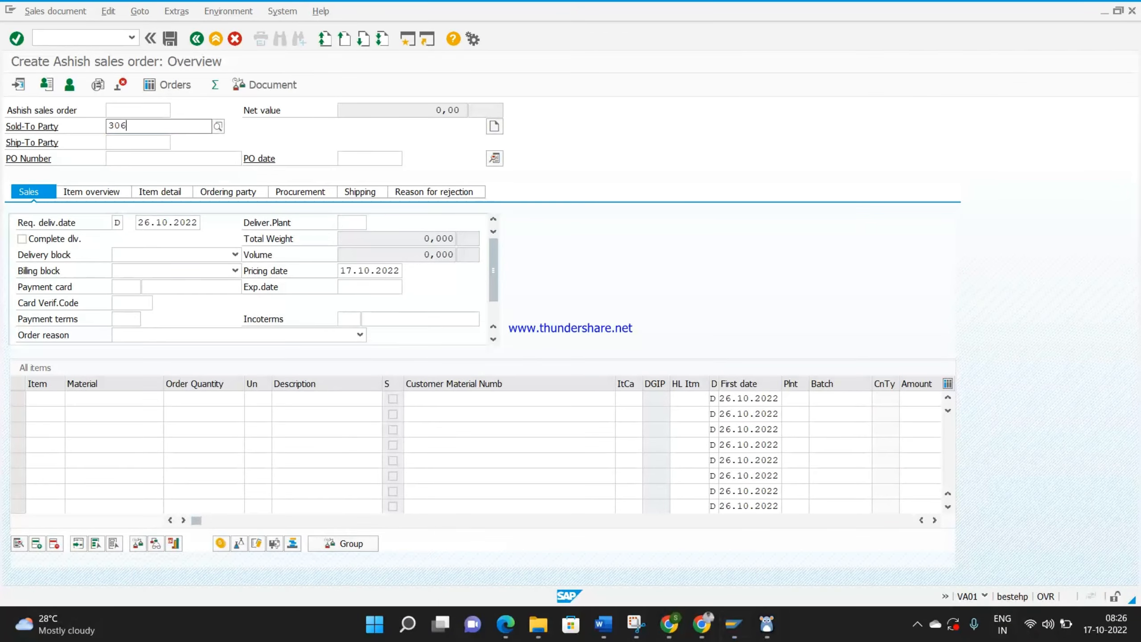
pyautogui.press('Return')
pyautogui.click(155, 159)
pyautogui.write('vnvnvn')
pyautogui.click(453, 398)
pyautogui.write('SUZUKI')
pyautogui.click(204, 398)
pyautogui.write('22')
pyautogui.press('Return')
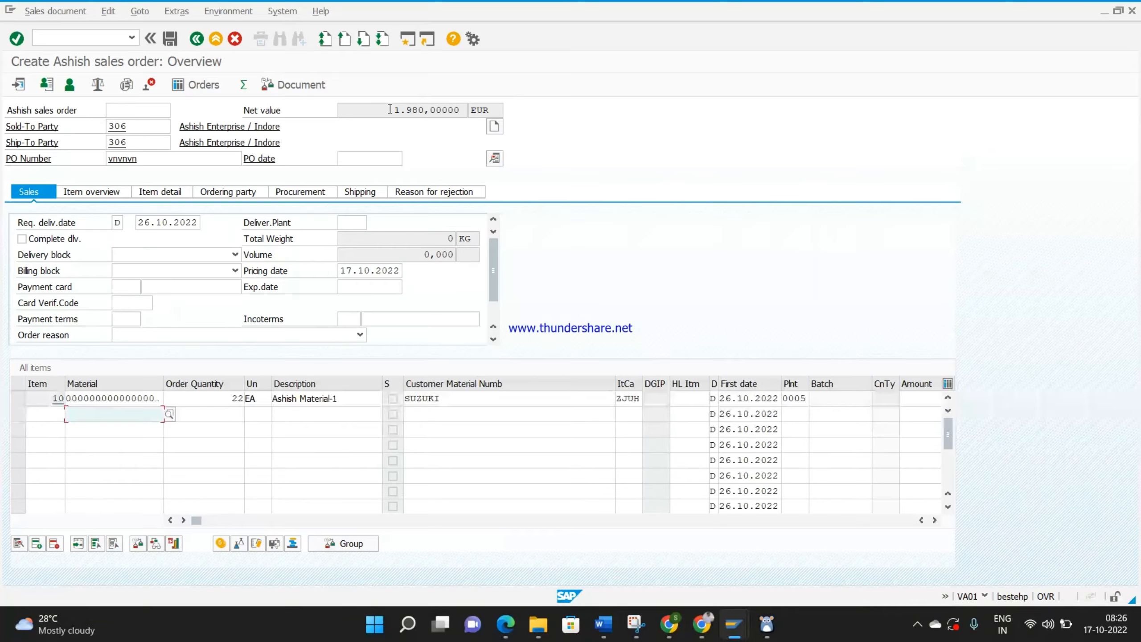
# Set the order's payment terms to 0003 and its incoterms to CIF with location mm
pyautogui.click(126, 320)
pyautogui.click(125, 332)
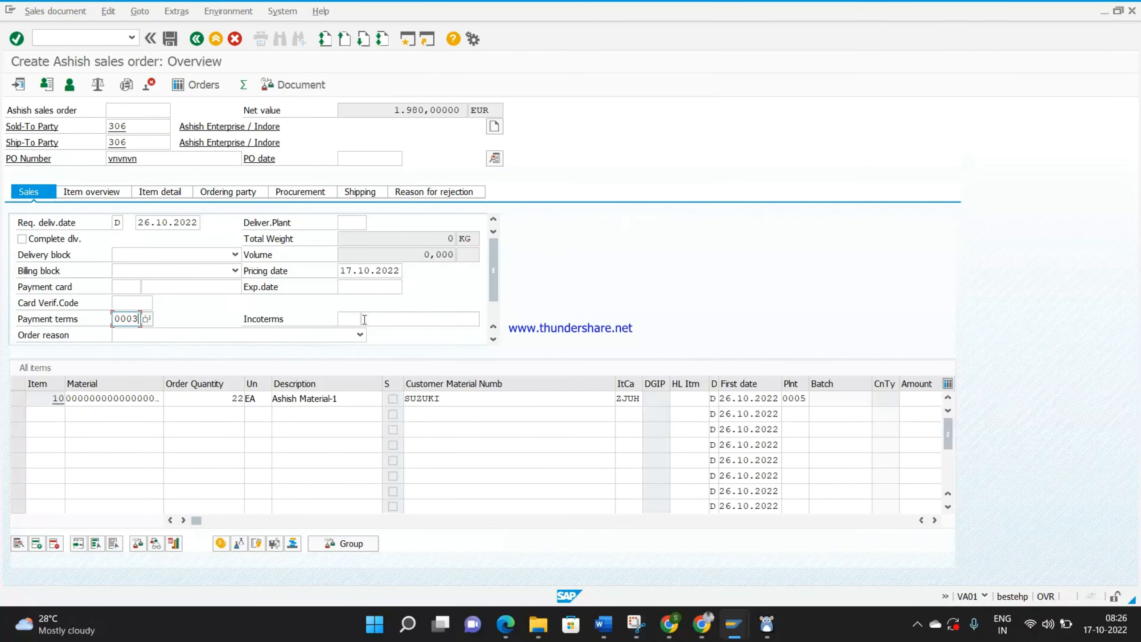
pyautogui.click(348, 319)
pyautogui.click(349, 335)
pyautogui.click(388, 320)
pyautogui.write('mm')
pyautogui.press('Return')
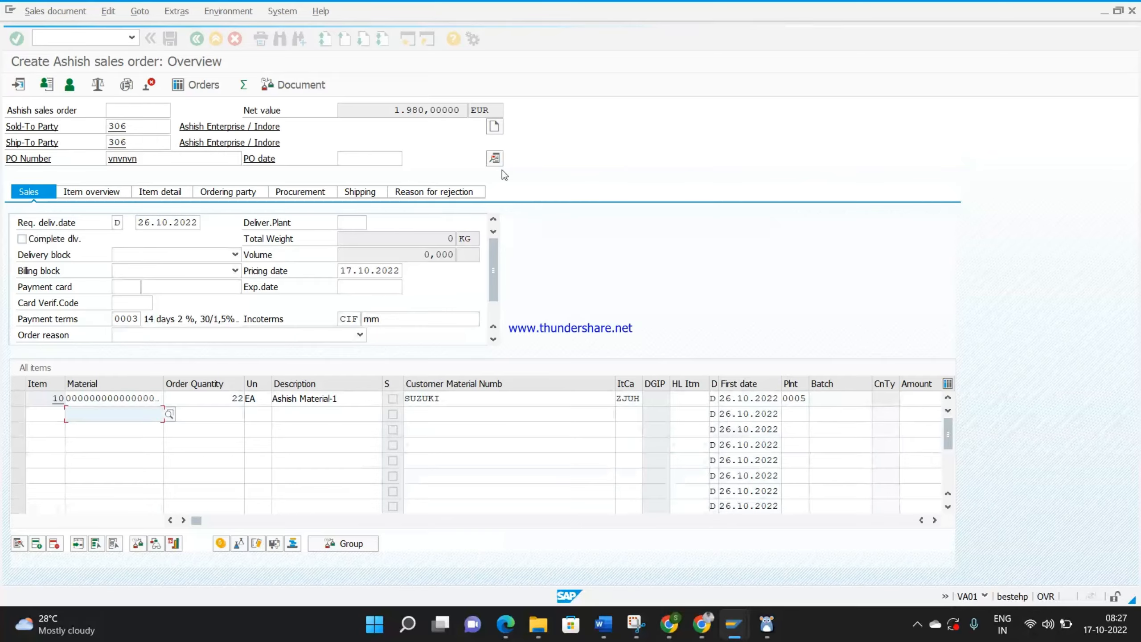
# Open the order header's billing document data and return to the order overview
pyautogui.click(494, 158)
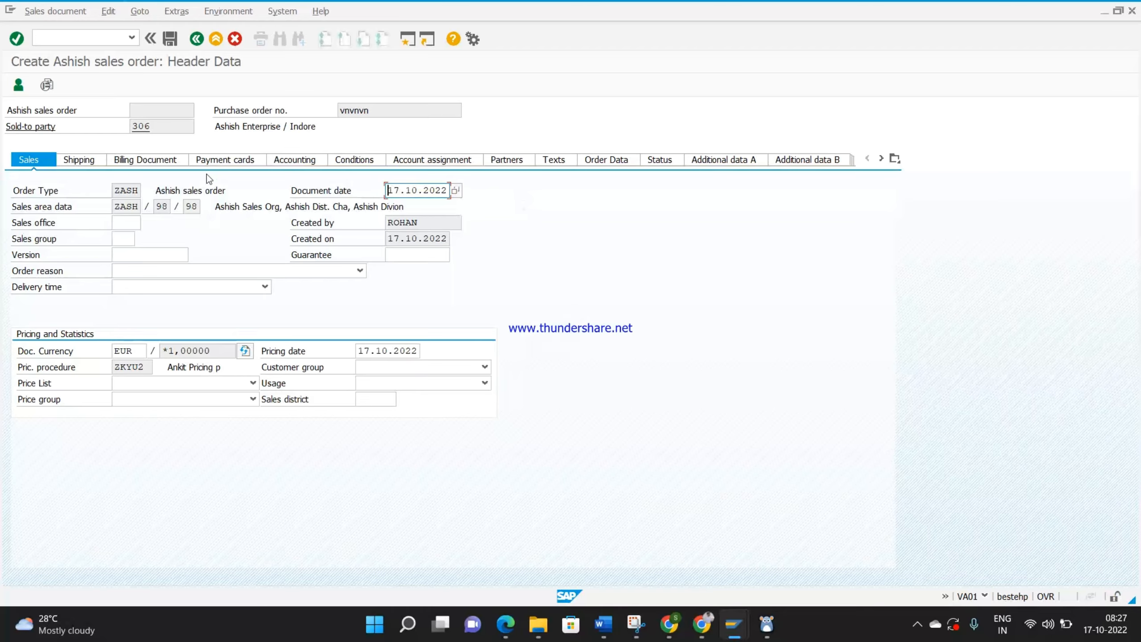
pyautogui.click(129, 163)
pyautogui.click(197, 39)
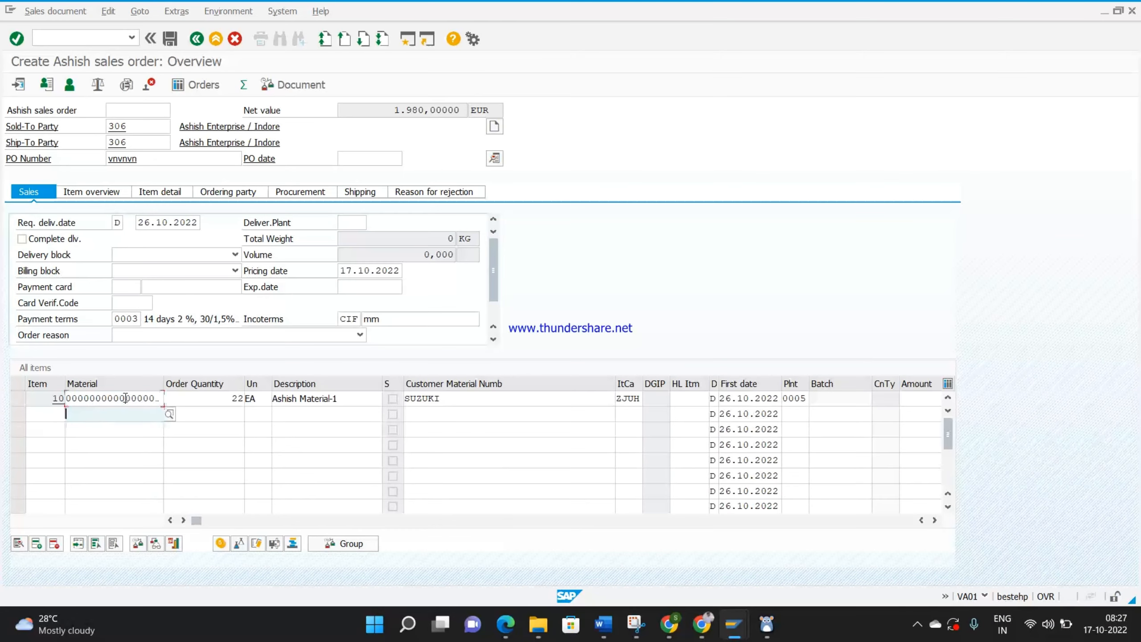
# In item 10's shipping data, enter net weight 1 and gross weight 1, and save the sales order
pyautogui.doubleClick(126, 398)
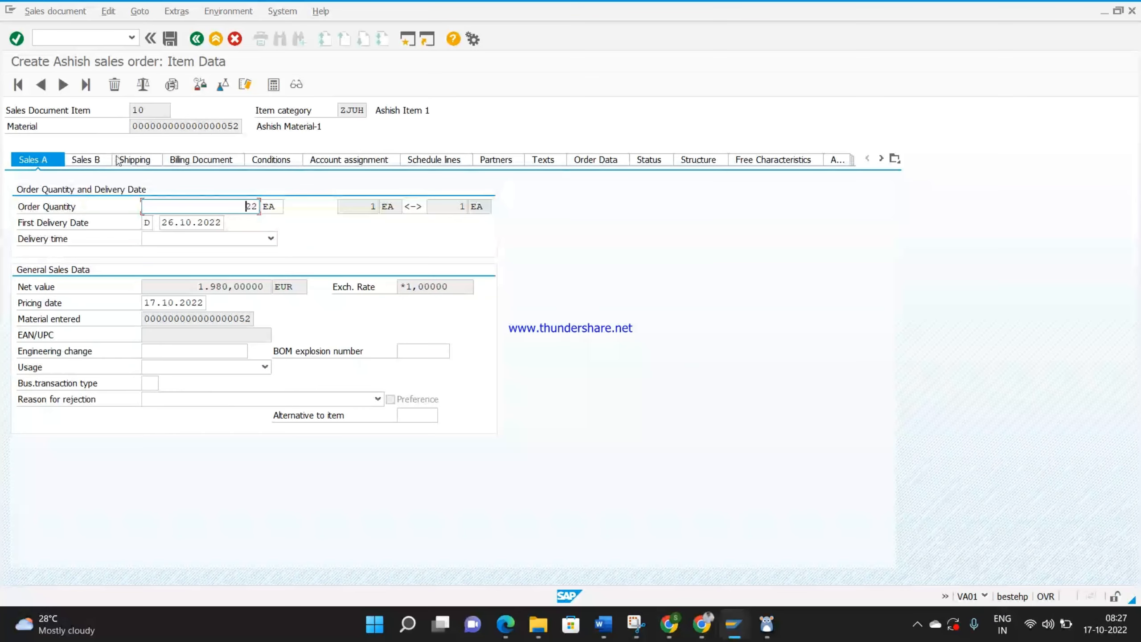
pyautogui.click(133, 159)
pyautogui.click(225, 414)
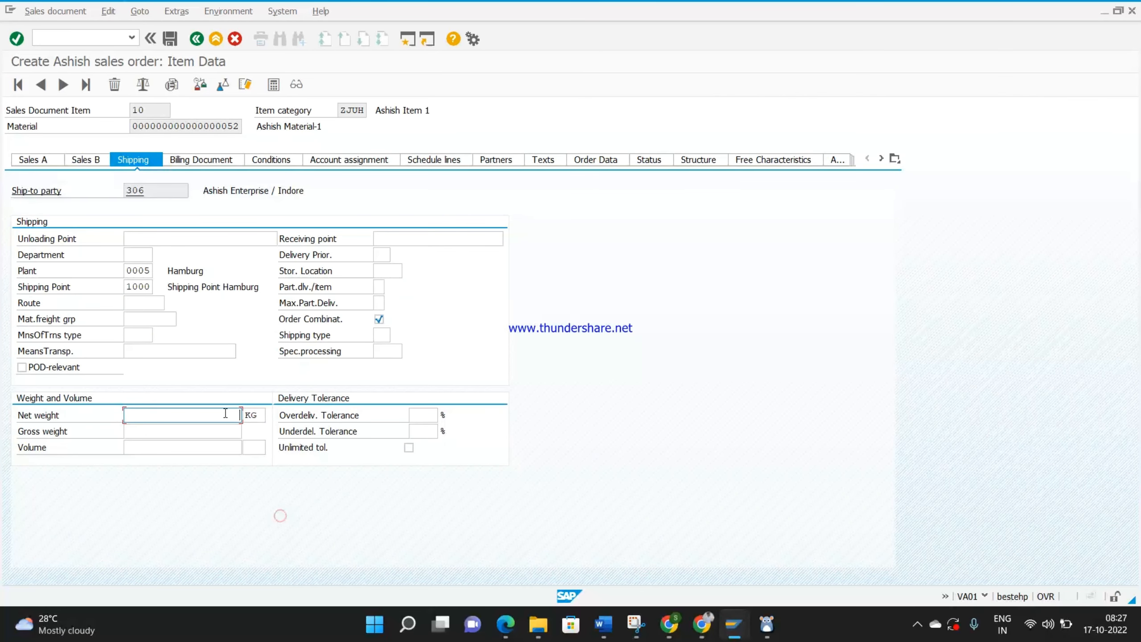
pyautogui.write('1')
pyautogui.press('Tab')
pyautogui.press('Tab')
pyautogui.write('1')
pyautogui.click(170, 40)
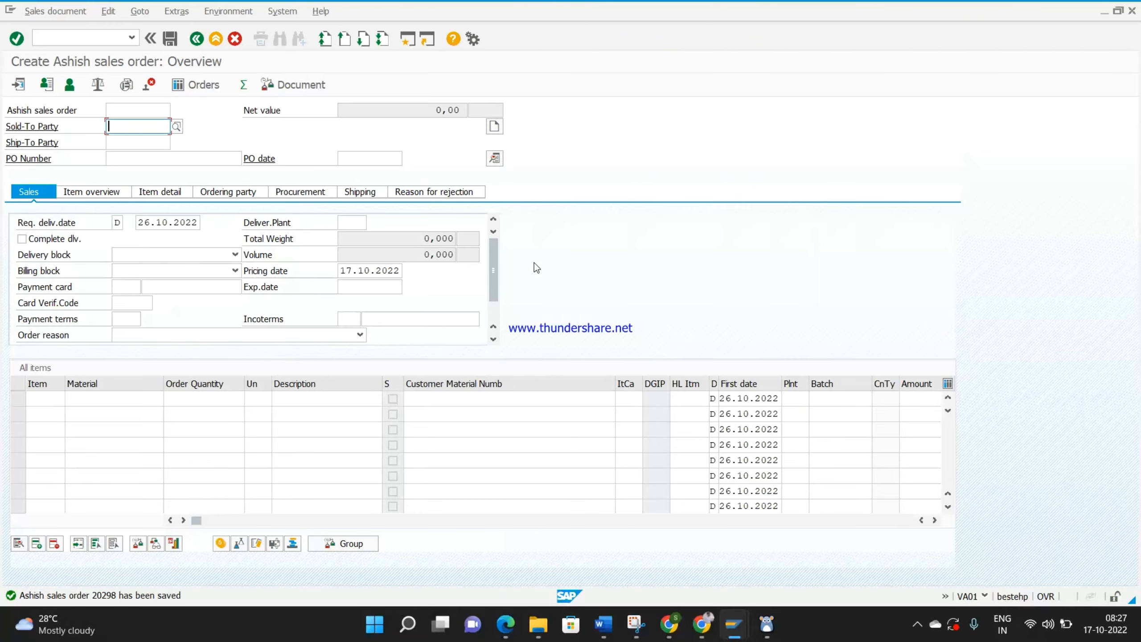
# Open the saved sales order for change in VA02
pyautogui.click(121, 39)
pyautogui.write('/')
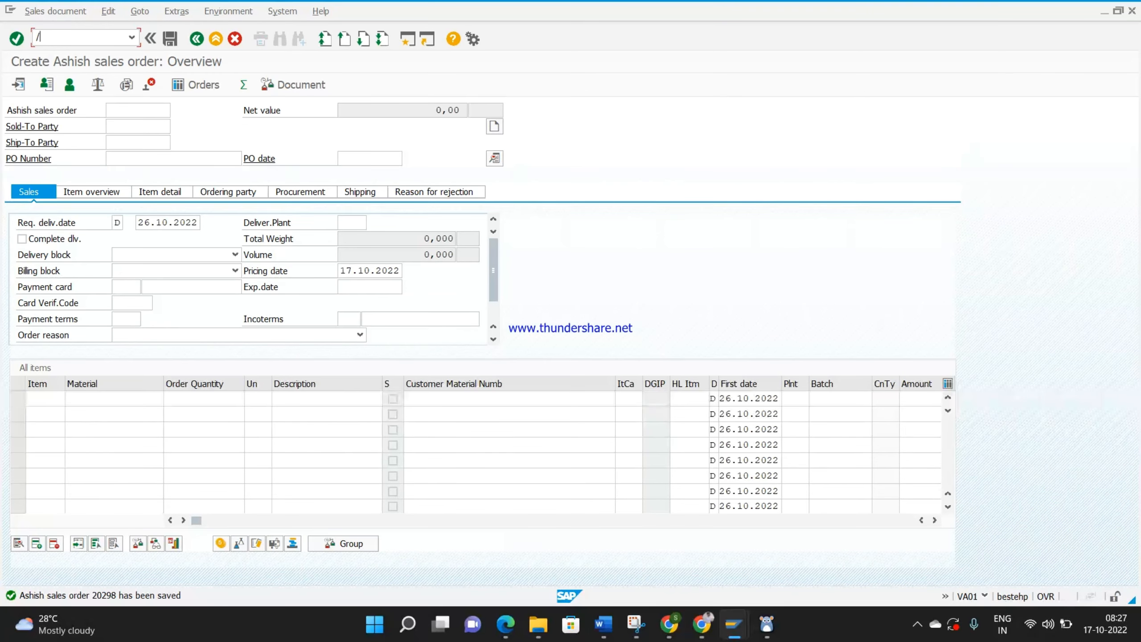
pyautogui.write('nva03')
pyautogui.press('BackSpace')
pyautogui.write('2')
pyautogui.press('Return')
pyautogui.press('Return')
# Create an outbound delivery from the sales order, returning from the log to change the selection date
pyautogui.click(55, 11)
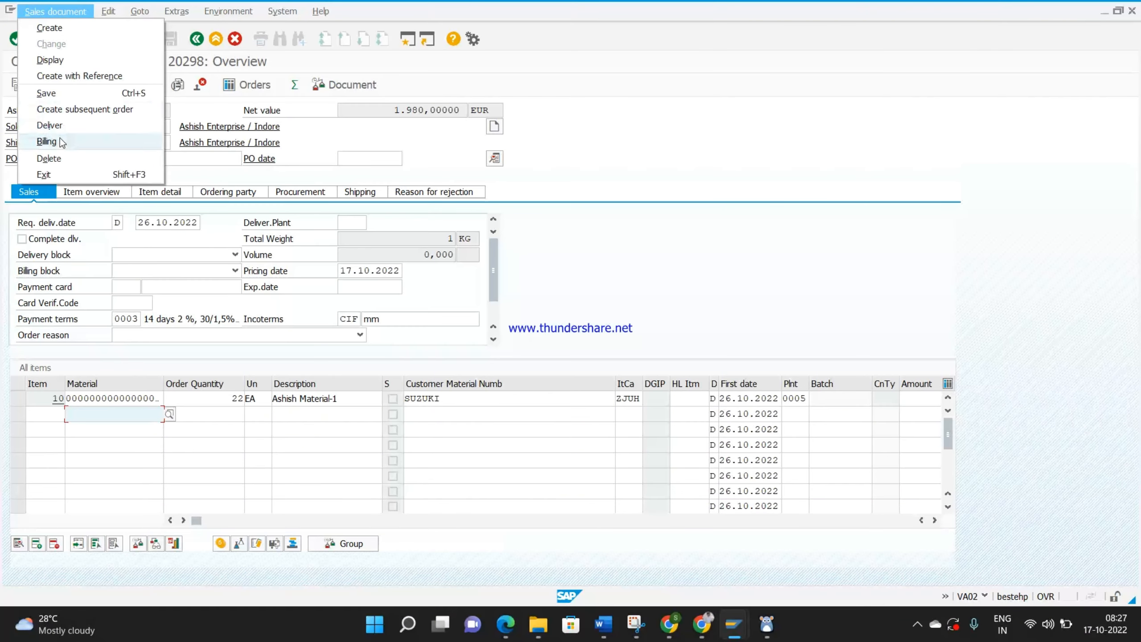
pyautogui.click(59, 126)
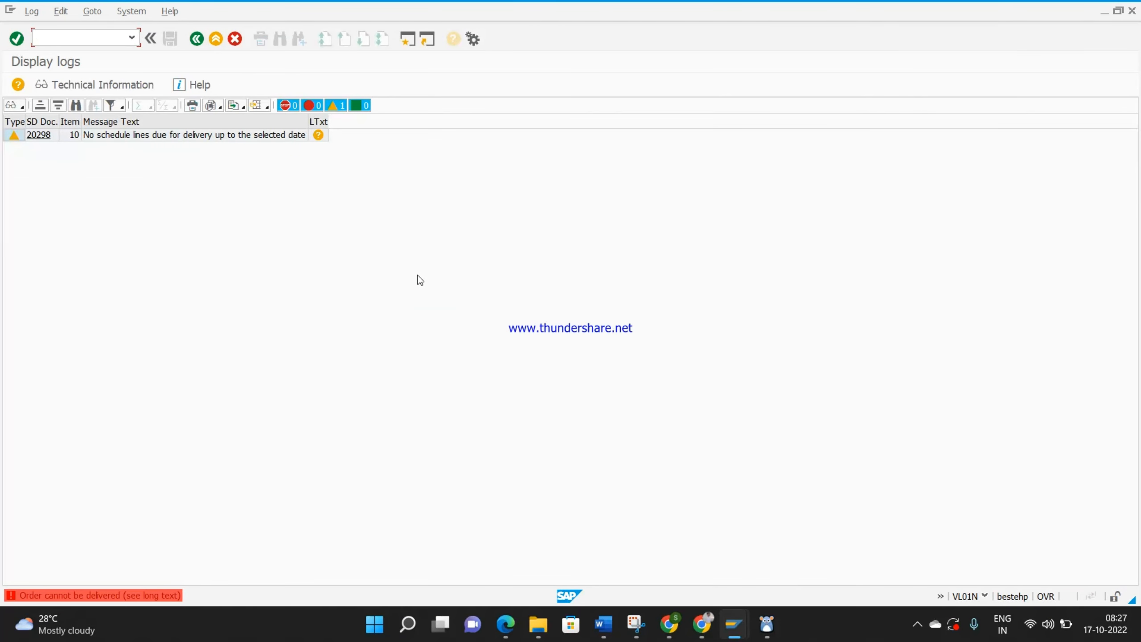
pyautogui.click(196, 39)
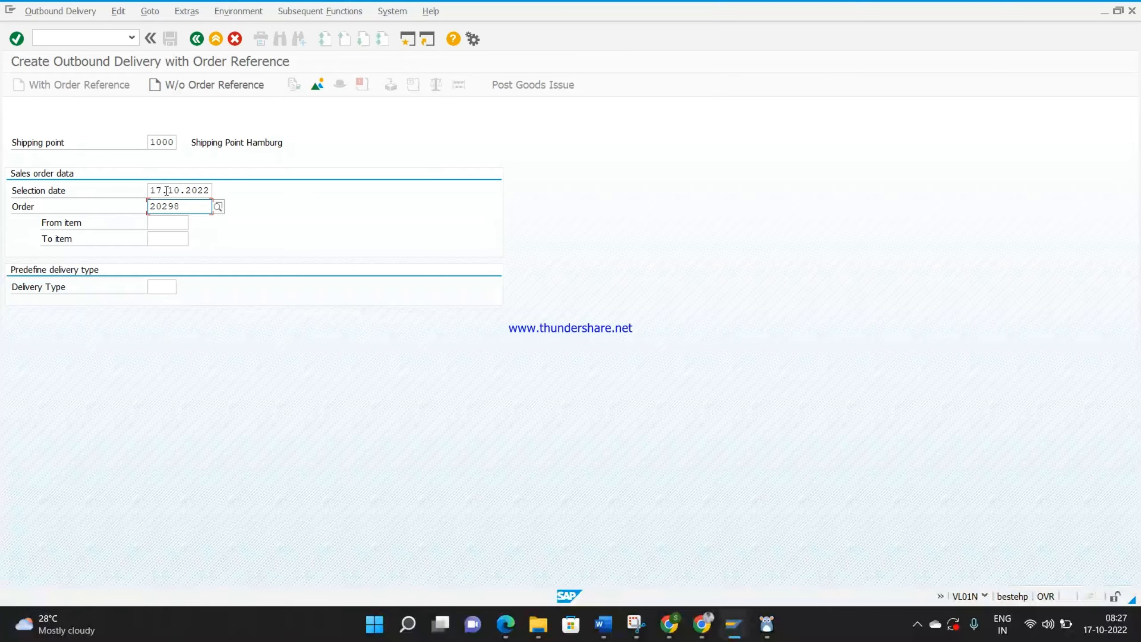
pyautogui.click(173, 190)
pyautogui.write('1')
pyautogui.press('Return')
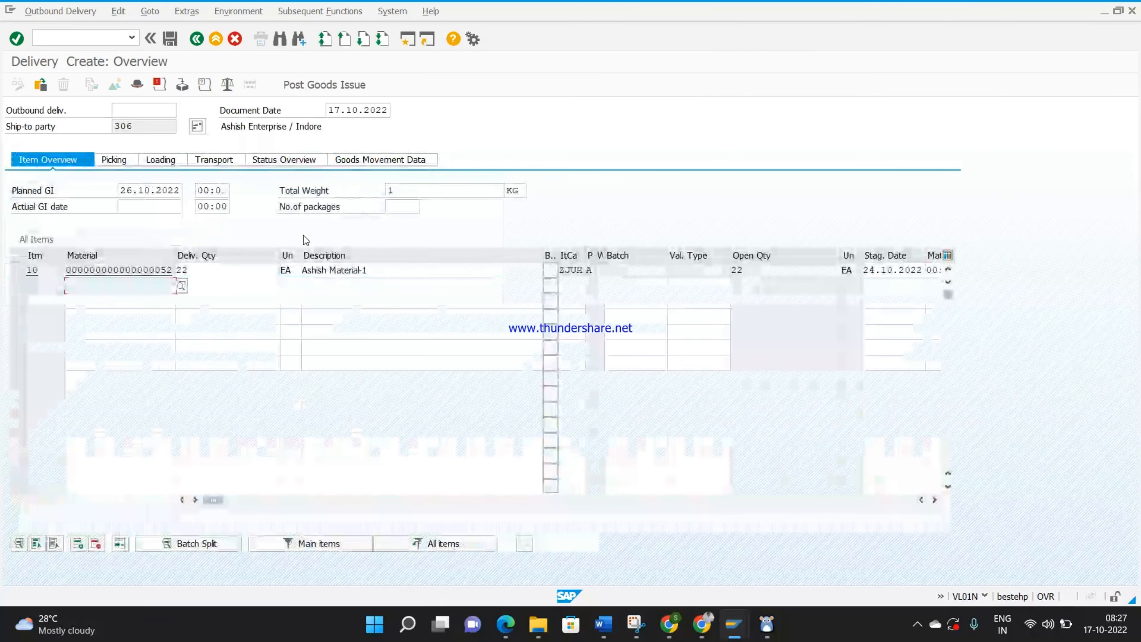
# Set item 10's storage location to 0005 and picked quantity to 22, and change the delivery's document date to 12.05.2015
pyautogui.click(124, 162)
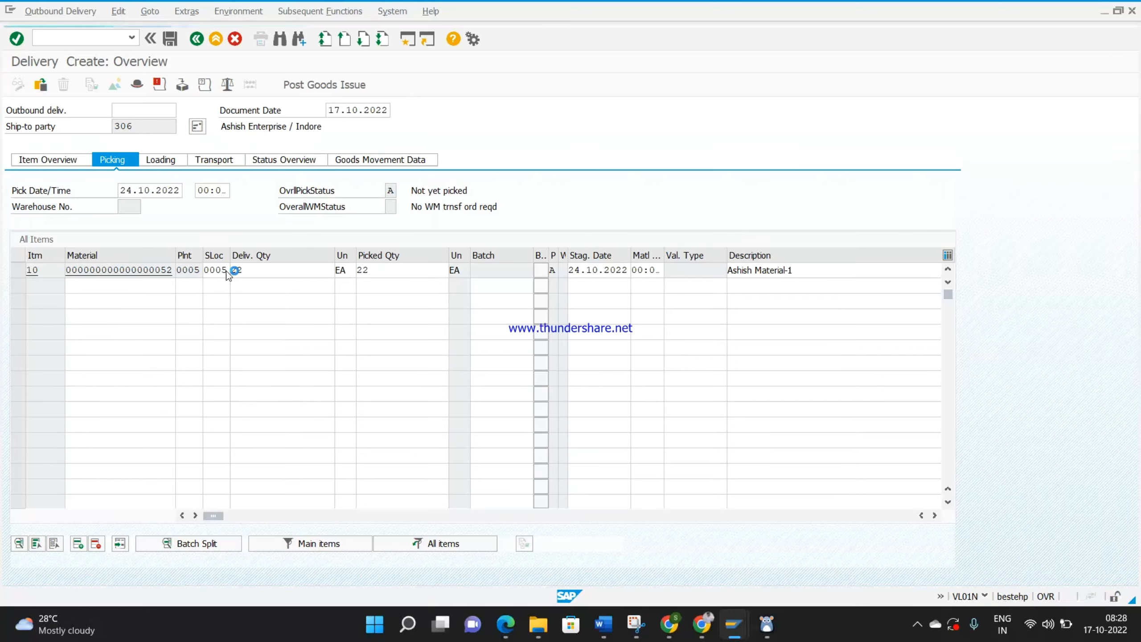
pyautogui.press('Return')
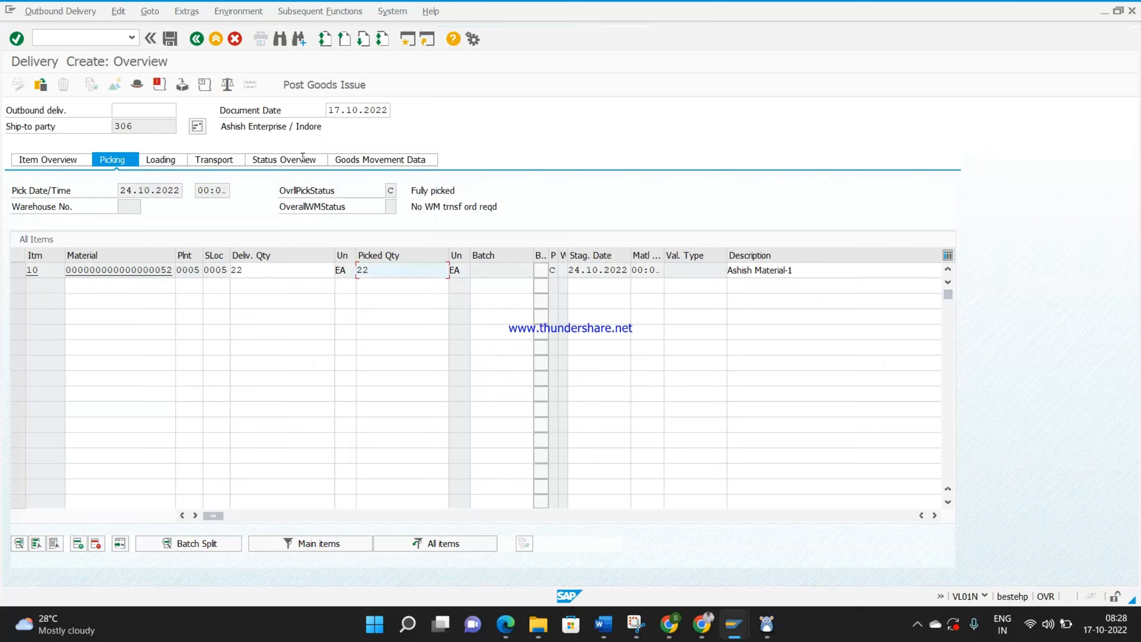
pyautogui.click(332, 110)
pyautogui.press('Delete')
pyautogui.press('Delete')
pyautogui.press('Delete')
pyautogui.press('Delete')
pyautogui.press('Delete')
pyautogui.press('Delete')
pyautogui.press('Delete')
pyautogui.press('Delete')
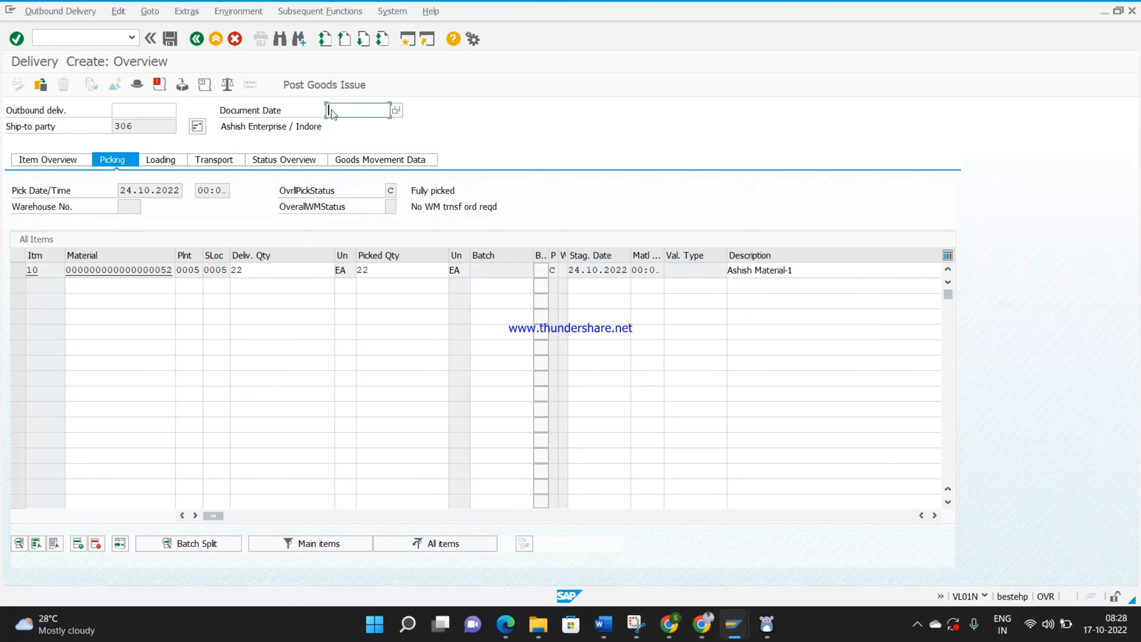
pyautogui.press('BackSpace')
pyautogui.click(340, 123)
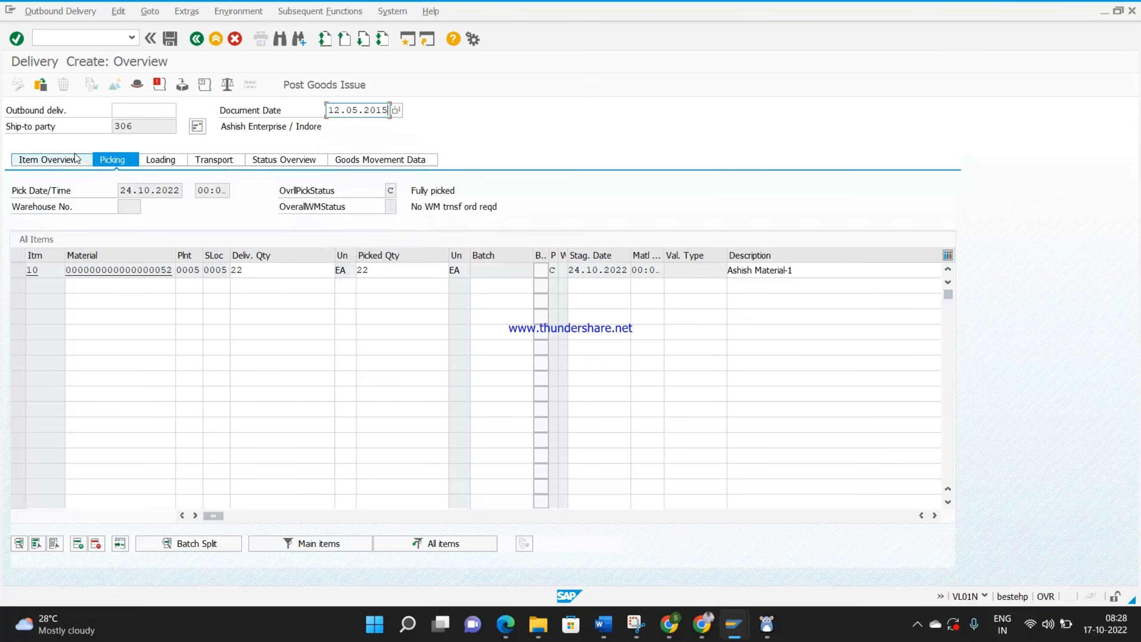
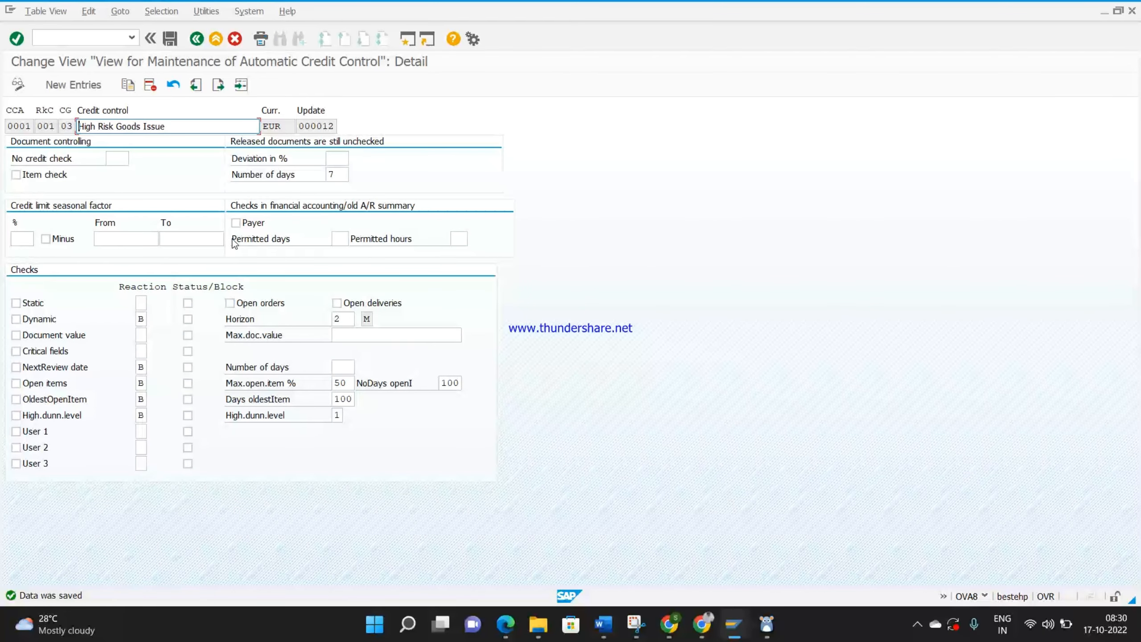
# Leave the credit control detail and review the customer's credit data for control area 0001 in FD32
pyautogui.click(202, 38)
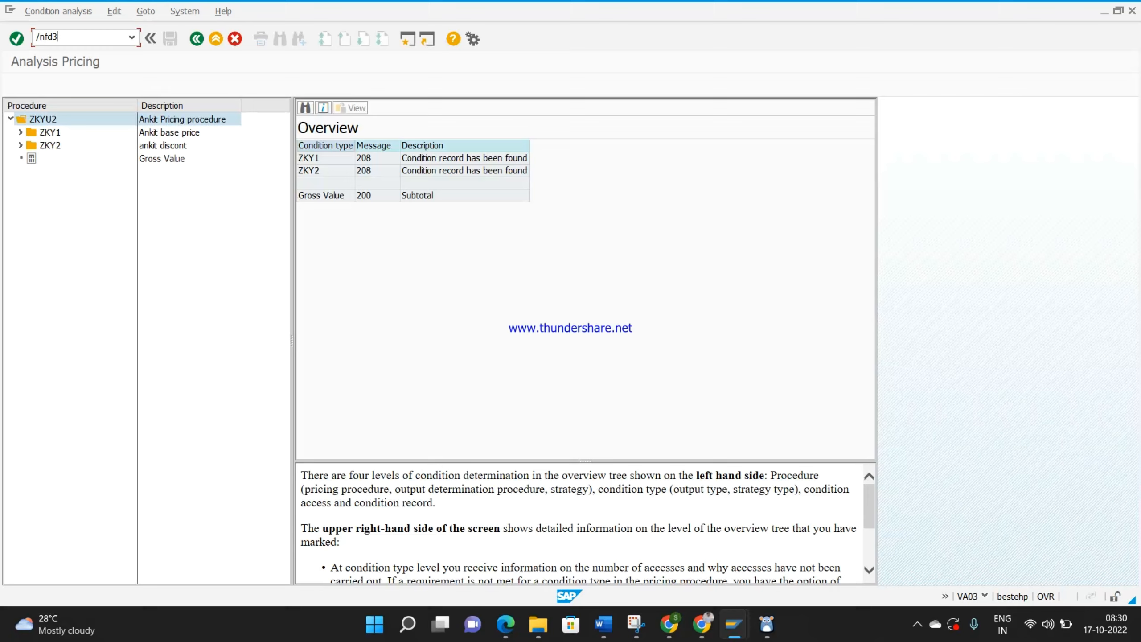
pyautogui.write('2')
pyautogui.press('Return')
pyautogui.press('Return')
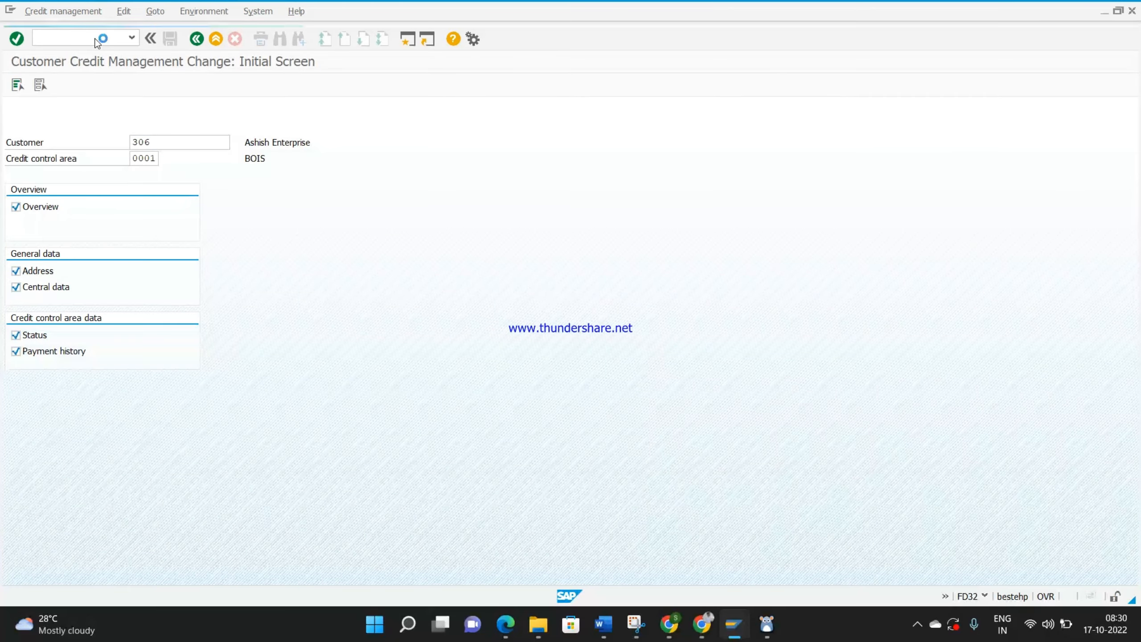
pyautogui.press('Return')
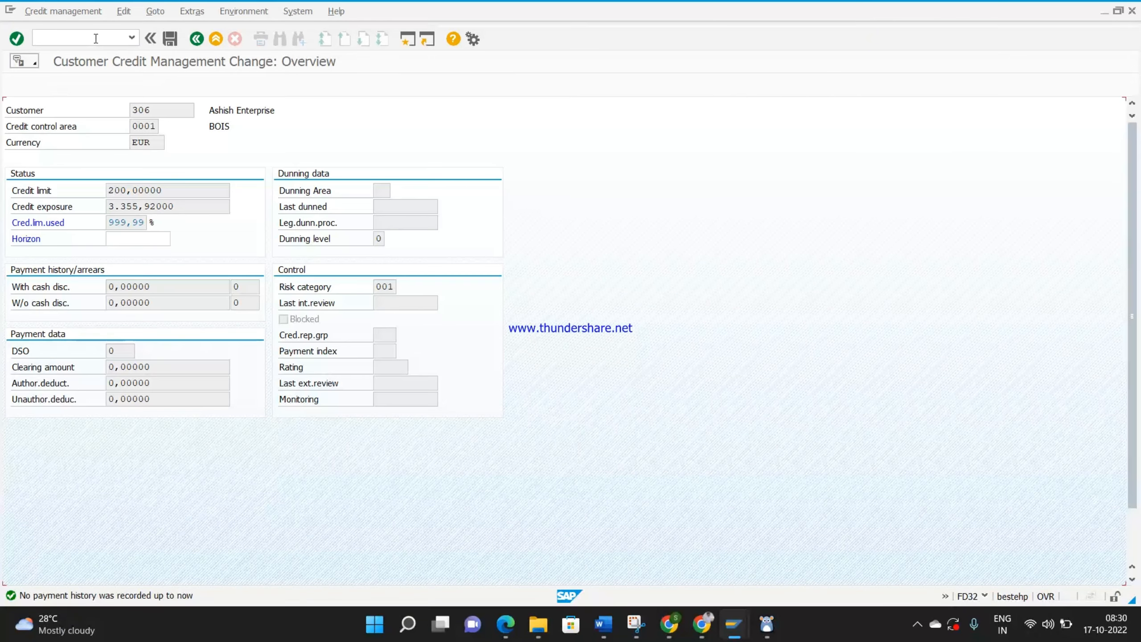
pyautogui.press('Return')
pyautogui.press('Return')
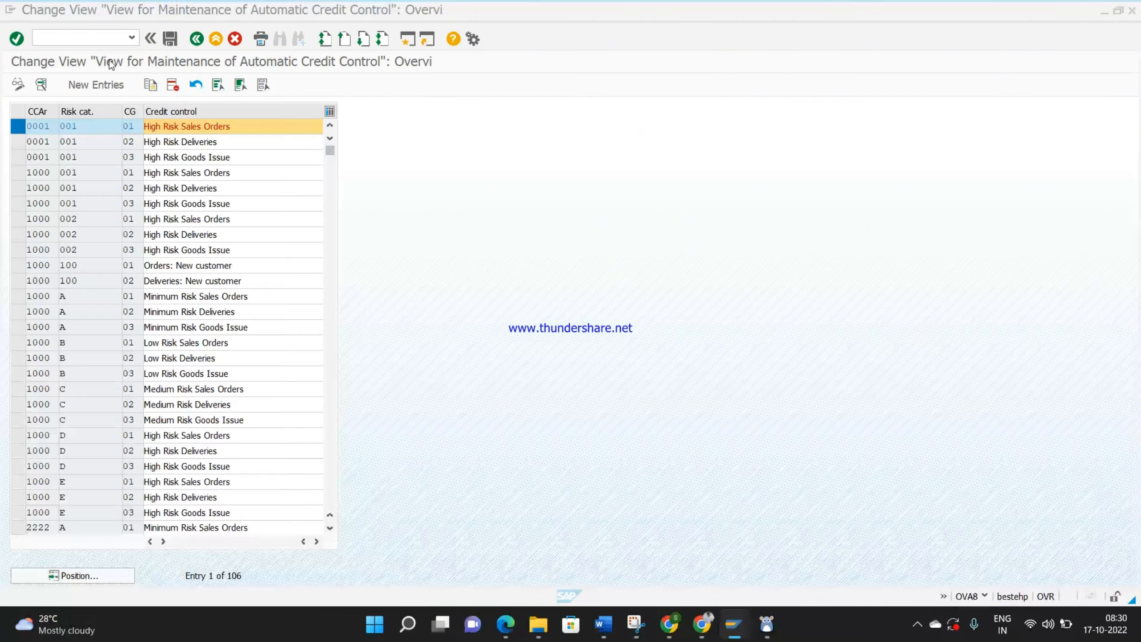
# Switch to the incomplete sales order and fill in its missing incoterms CIF nn and terms of payment 0003
pyautogui.moveTo(733, 624)
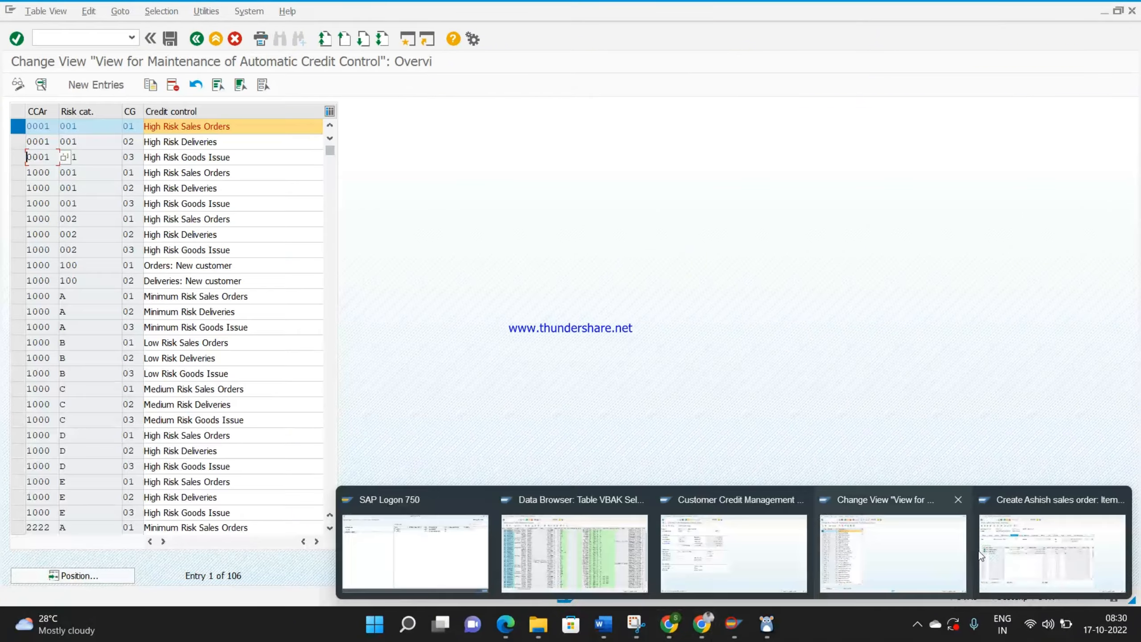
pyautogui.click(1014, 553)
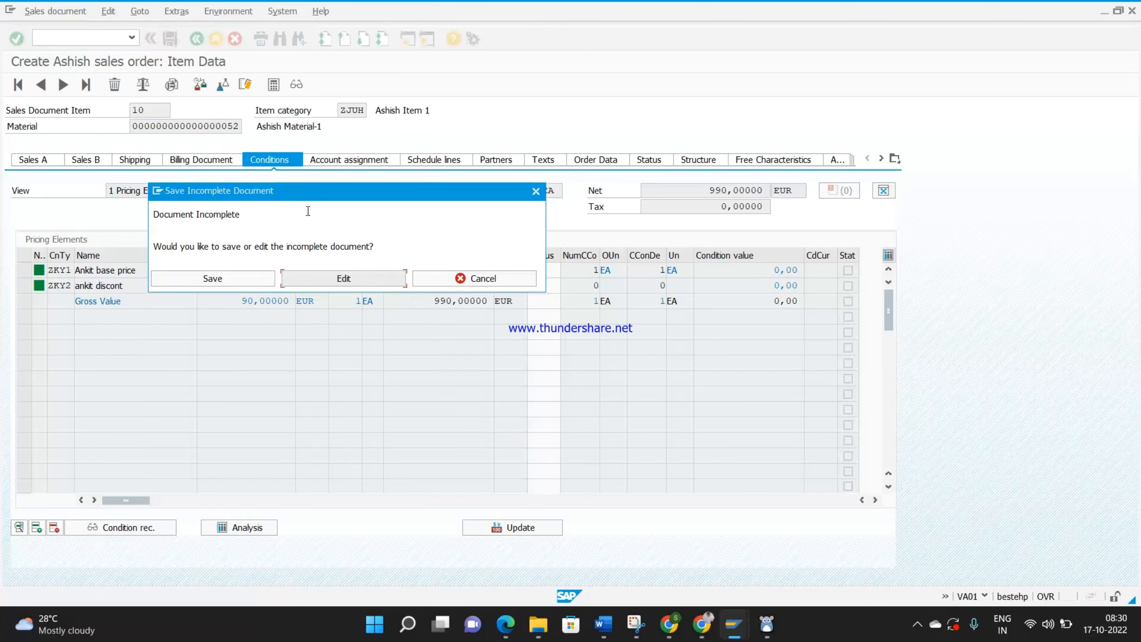
pyautogui.click(300, 280)
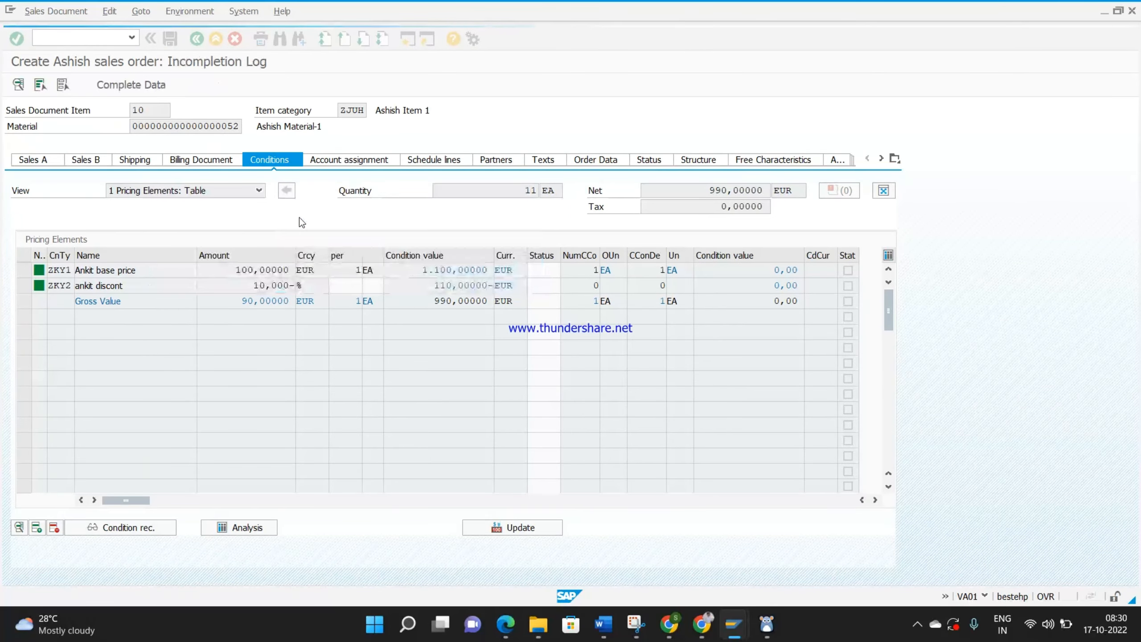
pyautogui.click(132, 201)
pyautogui.click(131, 85)
pyautogui.write('CIF')
pyautogui.press('Tab')
pyautogui.write('xx')
pyautogui.click(156, 237)
pyautogui.write('0003')
pyautogui.press('Return')
pyautogui.press('F3')
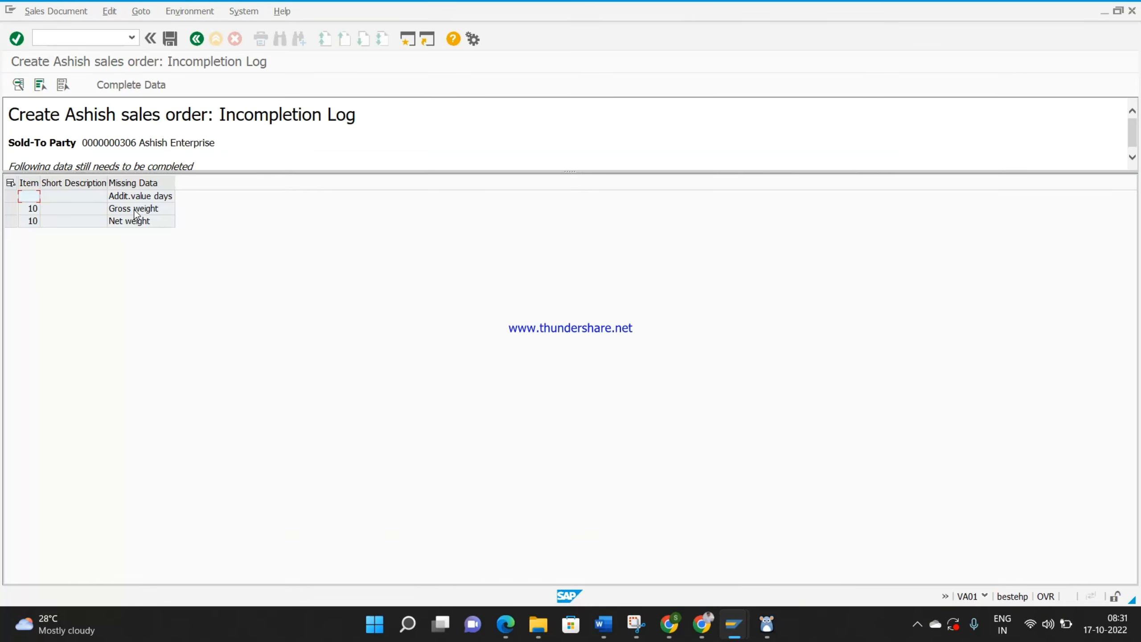
# Complete the missing additional value days in the header's billing data with 10 and return to the incompletion log
pyautogui.click(137, 198)
pyautogui.doubleClick(137, 198)
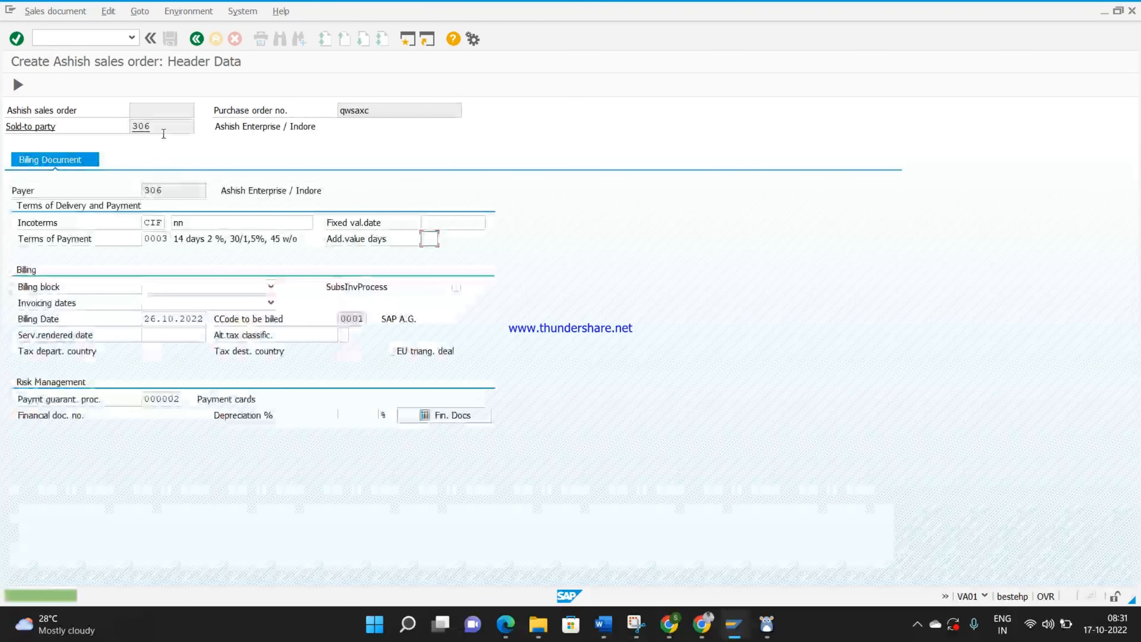
pyautogui.write('10')
pyautogui.press('Return')
pyautogui.click(196, 39)
# Complete item 10's missing weights with net weight 1 and gross weight 1, and save the sales order
pyautogui.doubleClick(137, 198)
pyautogui.write('1')
pyautogui.press('Return')
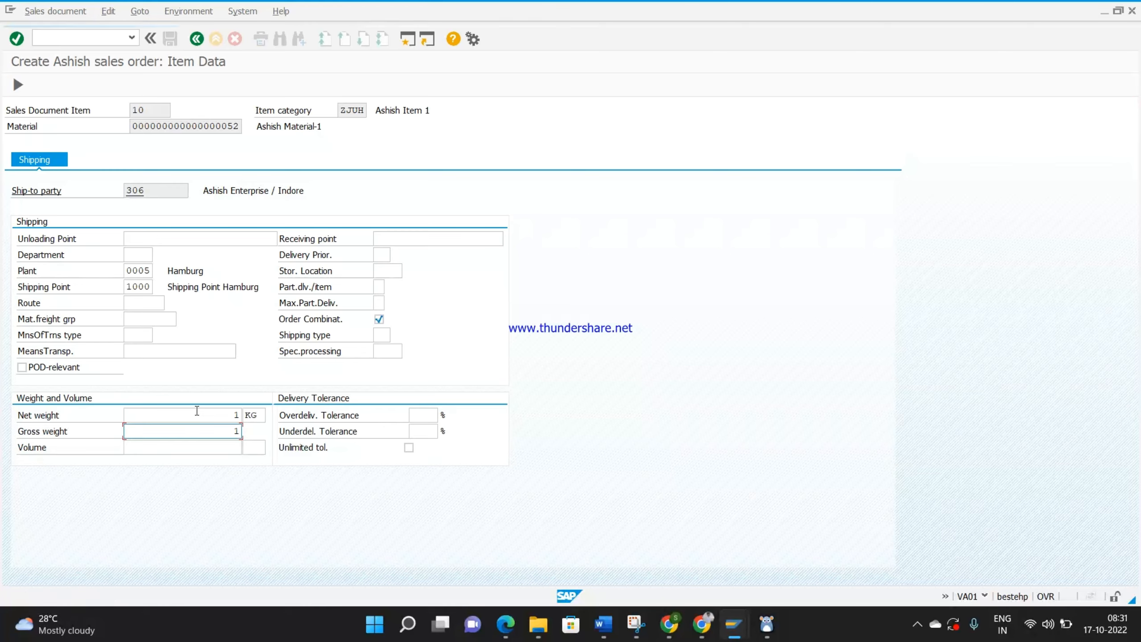
pyautogui.click(197, 39)
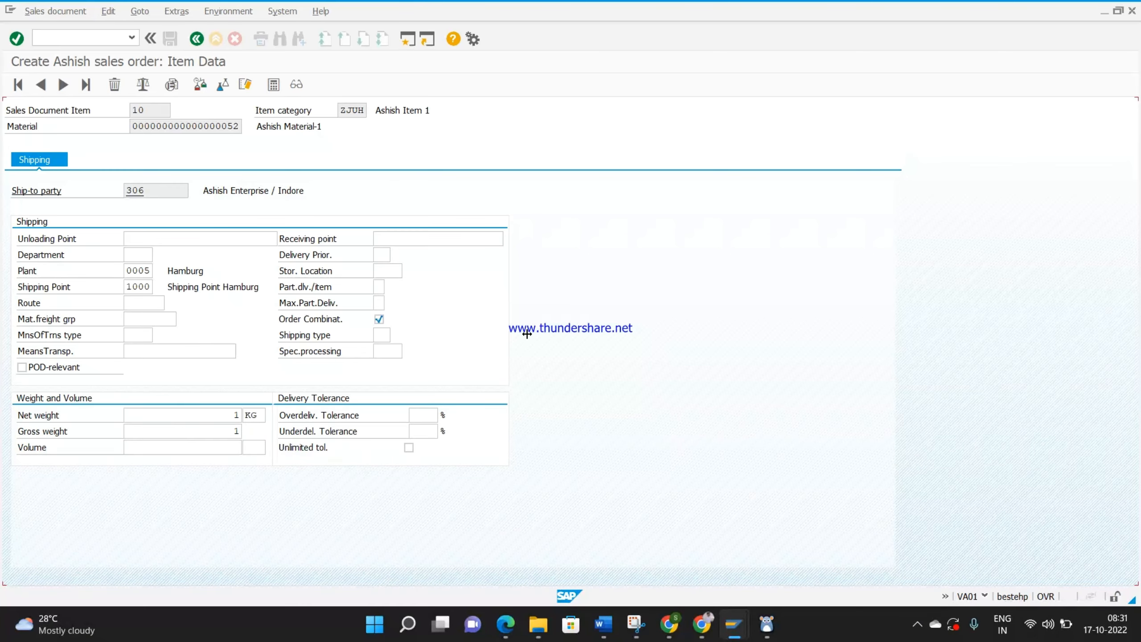
pyautogui.click(196, 39)
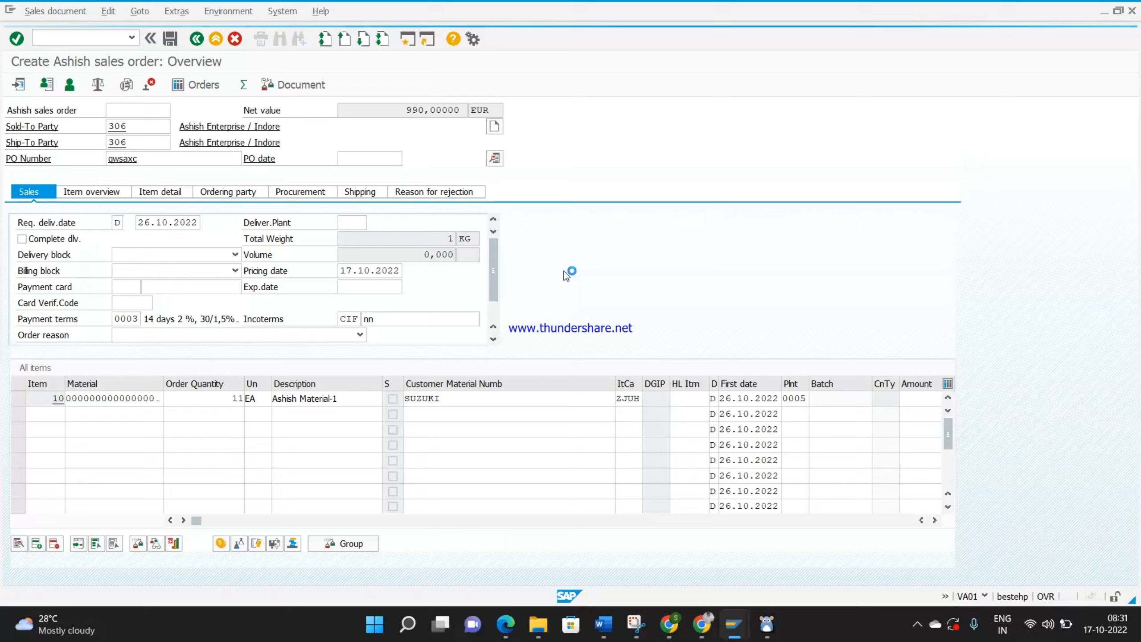
pyautogui.hotkey('ctrl', 's')
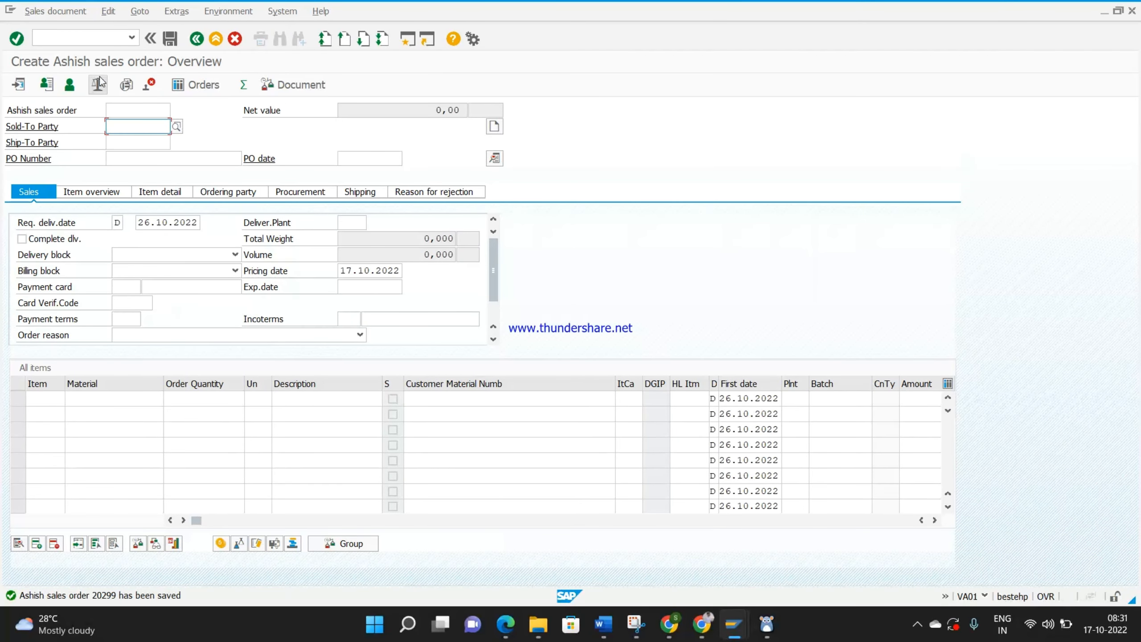
# Go to item category maintenance with transaction VOV7 and look up item category ZJUH
pyautogui.click(55, 37)
pyautogui.write('/')
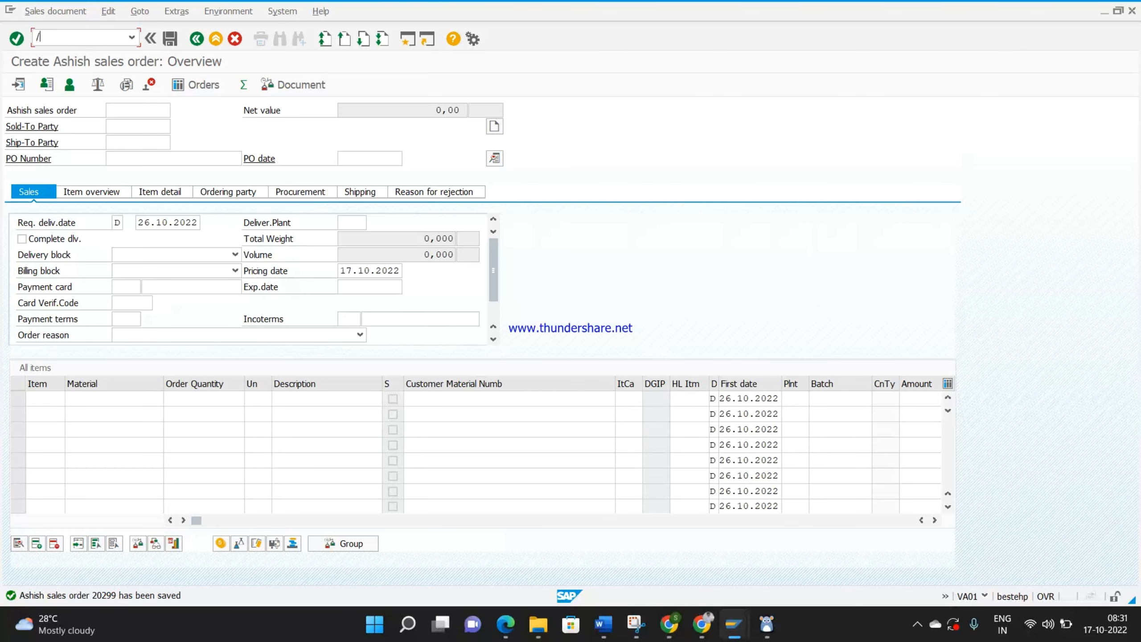
pyautogui.write('nvov7')
pyautogui.press('Return')
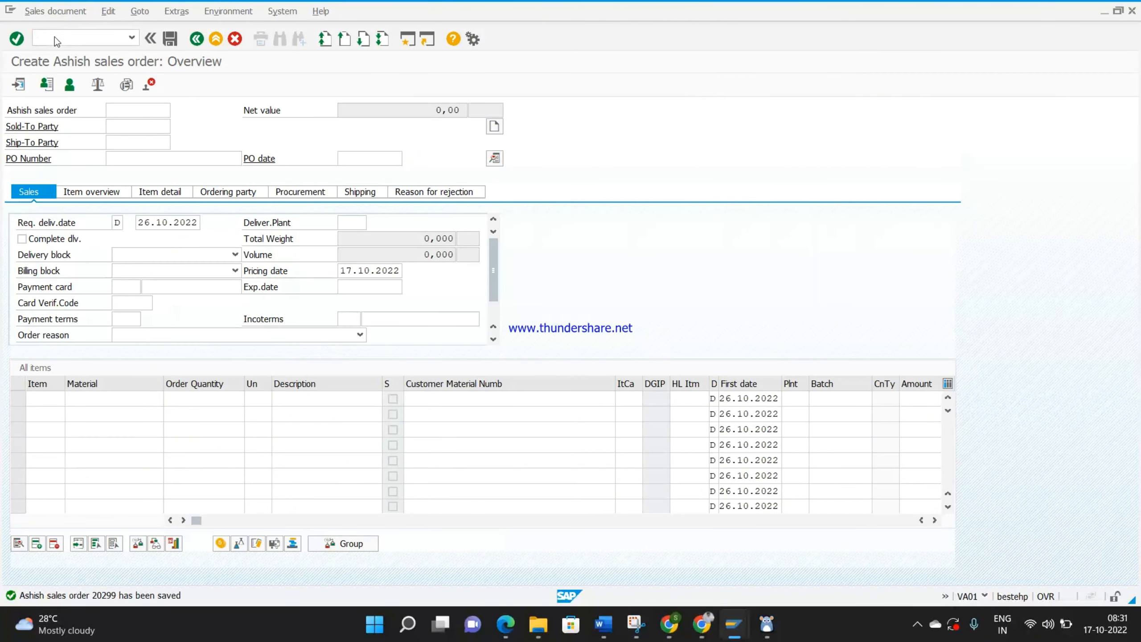
pyautogui.click(113, 575)
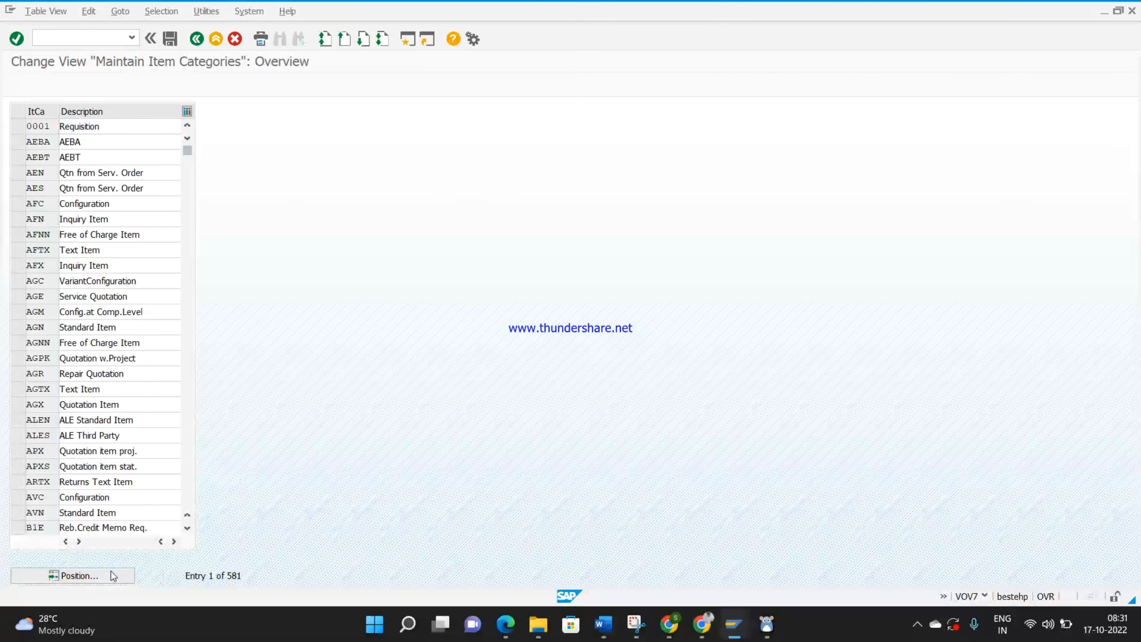
pyautogui.write('zjuh')
pyautogui.press('Return')
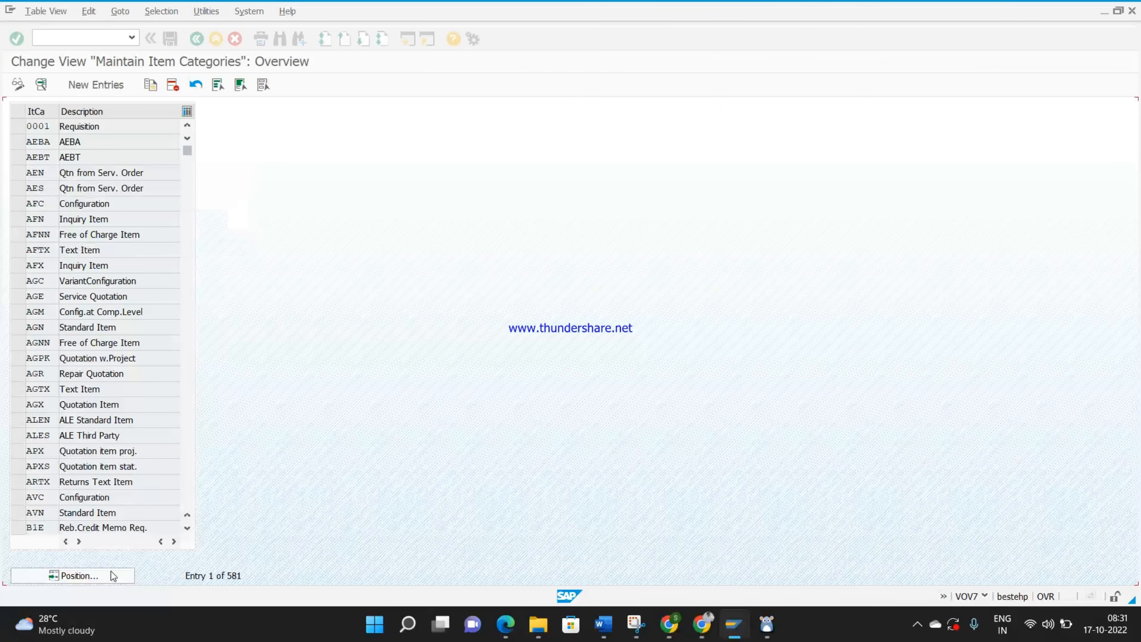
pyautogui.click(49, 127)
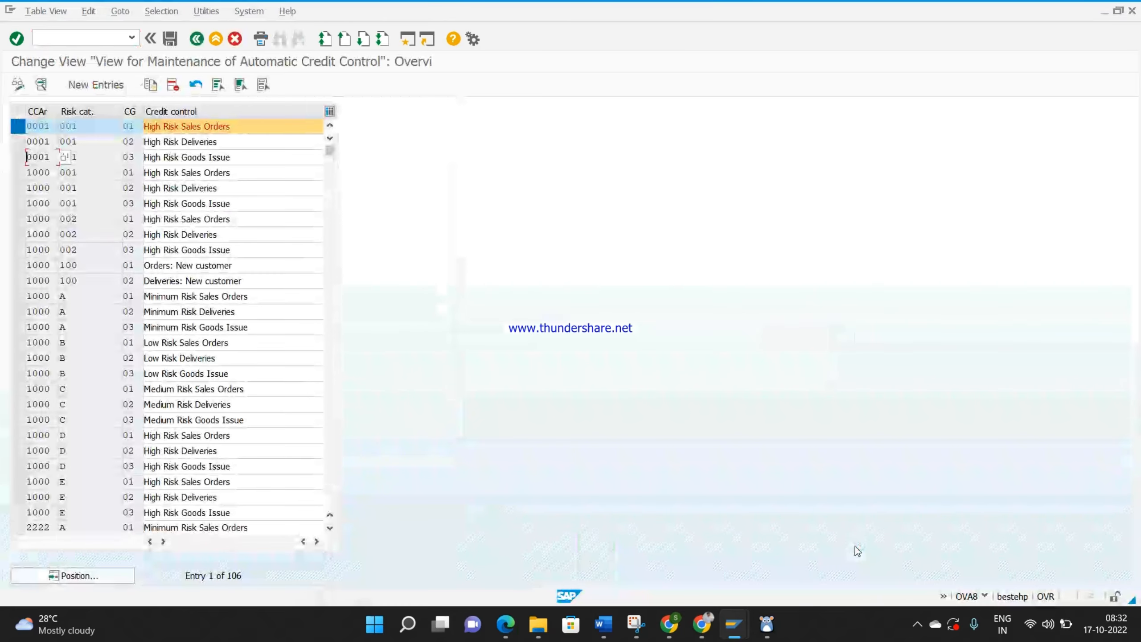
# In the credit limit check assignment for sales documents, set document type ZASH to check credit D with credit group 01
pyautogui.click(195, 43)
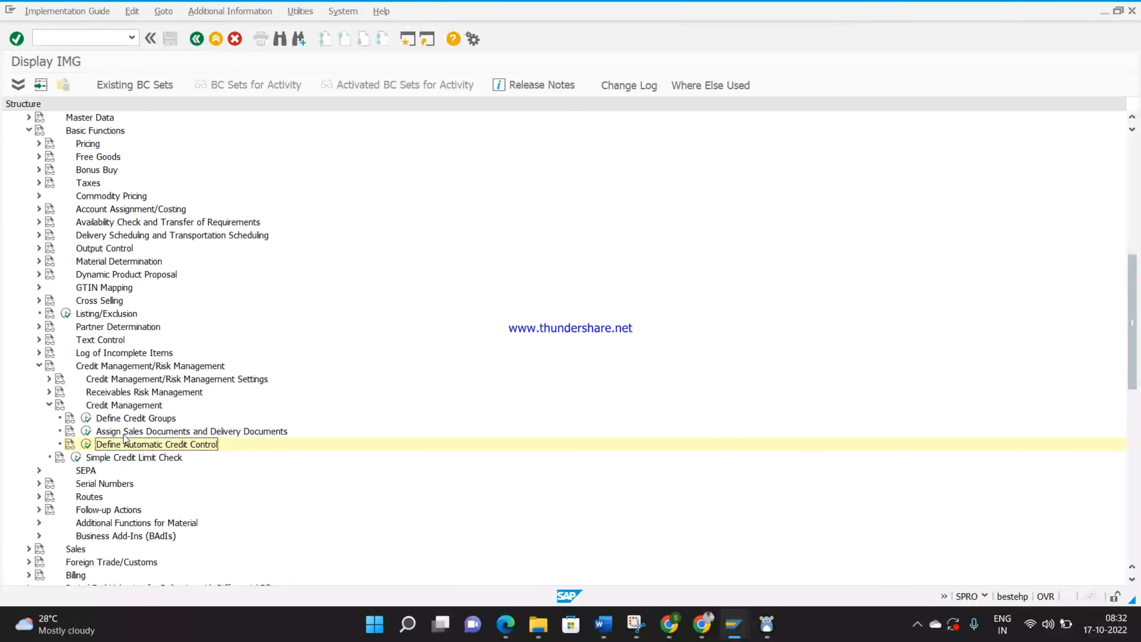
pyautogui.click(87, 431)
pyautogui.click(72, 575)
pyautogui.write('zash')
pyautogui.press('Return')
pyautogui.click(17, 126)
pyautogui.click(202, 127)
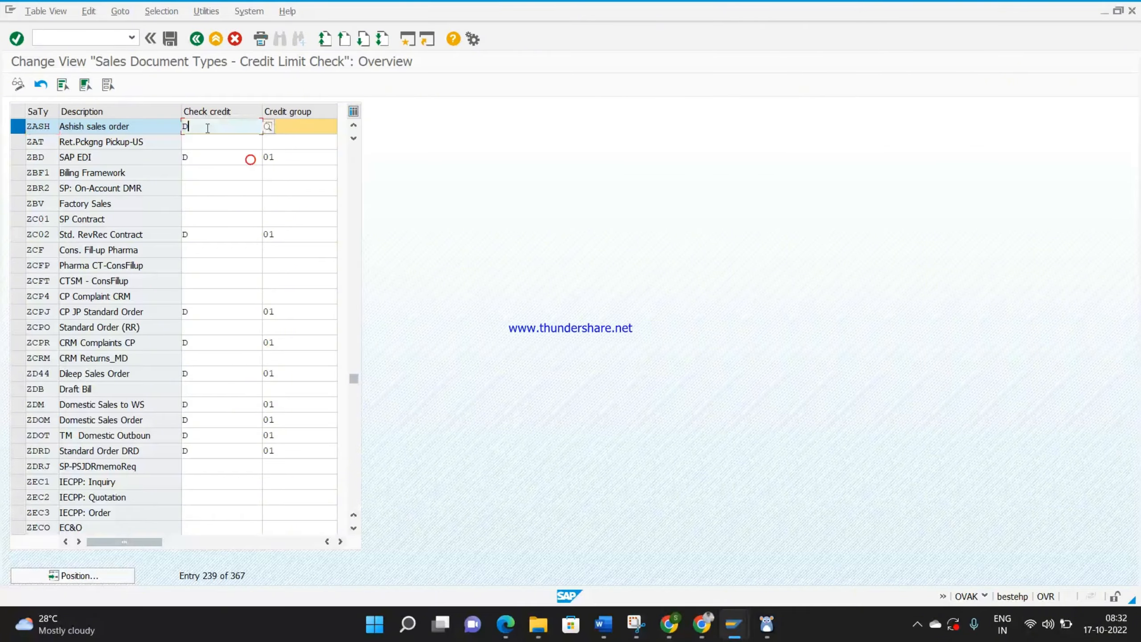
pyautogui.click(281, 128)
pyautogui.write('01')
pyautogui.press('Return')
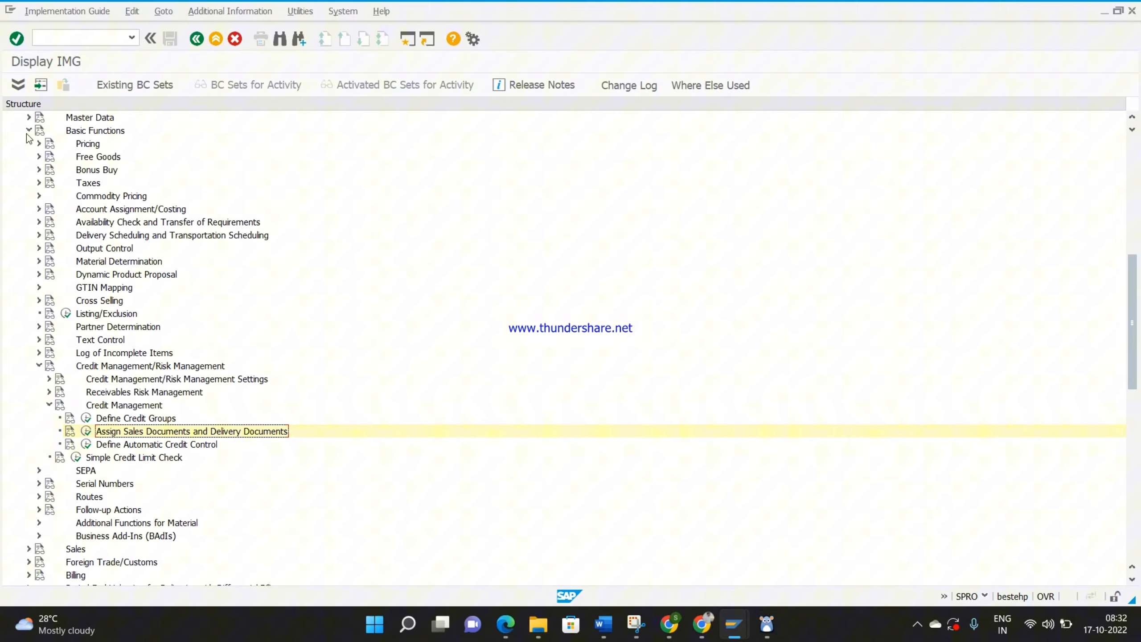
# Open the pricing procedure maintenance under Basic Functions and look up procedure zkyu
pyautogui.click(29, 130)
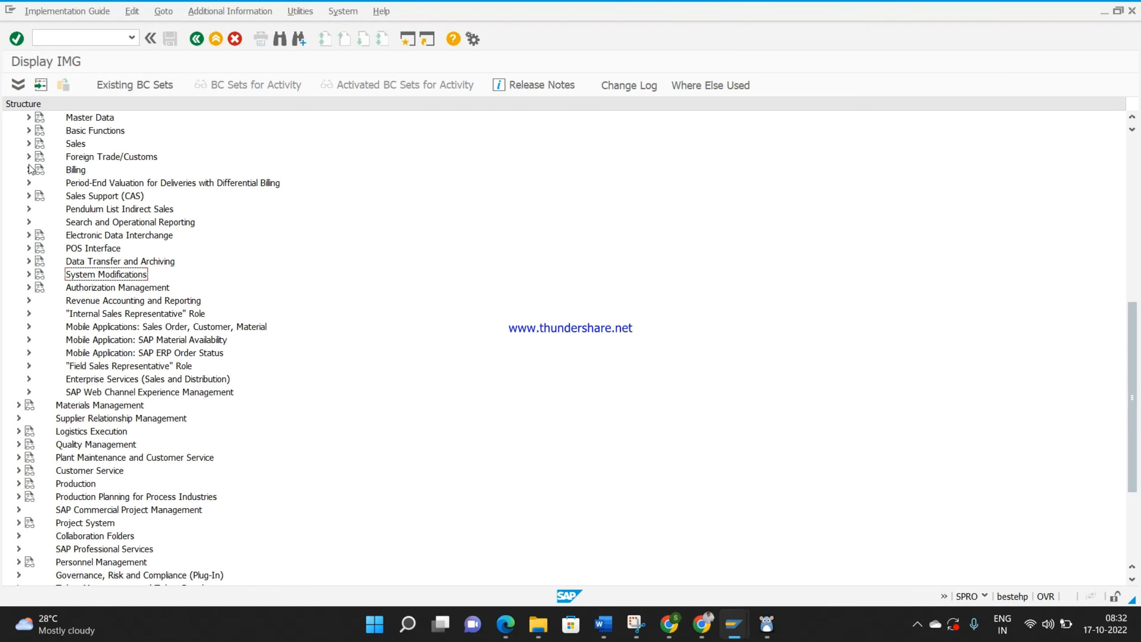
pyautogui.click(29, 130)
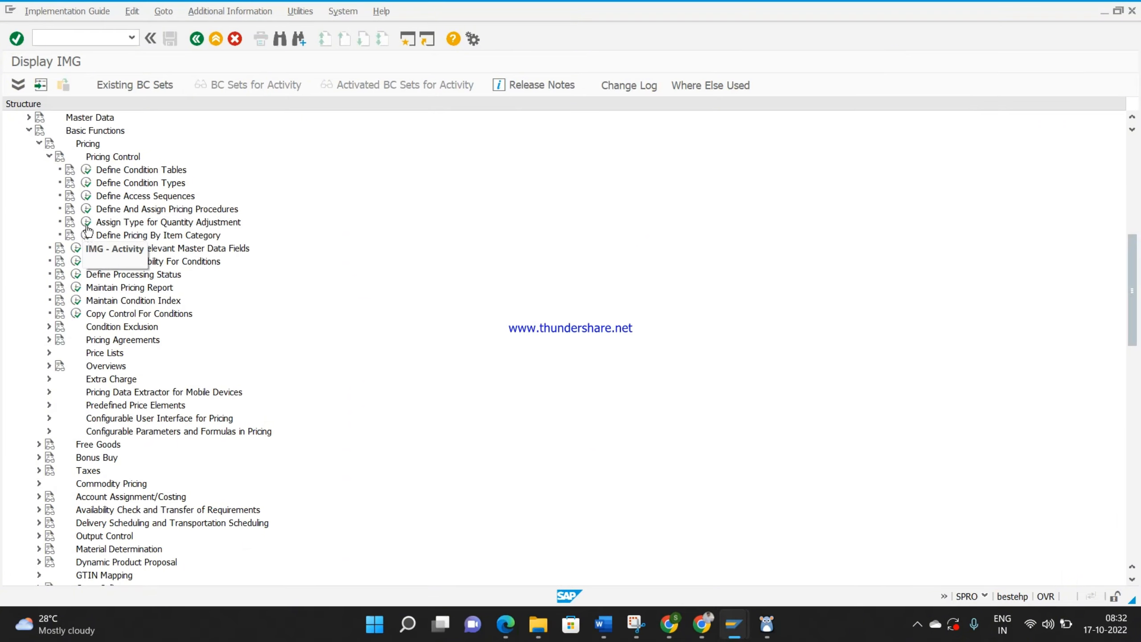
pyautogui.click(87, 209)
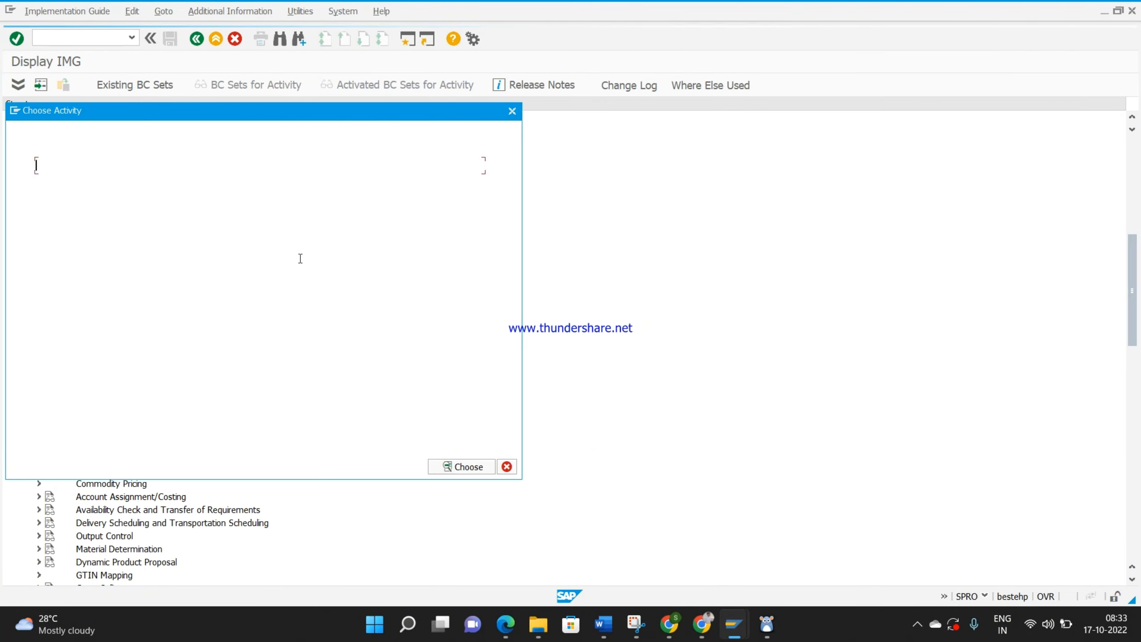
pyautogui.doubleClick(155, 165)
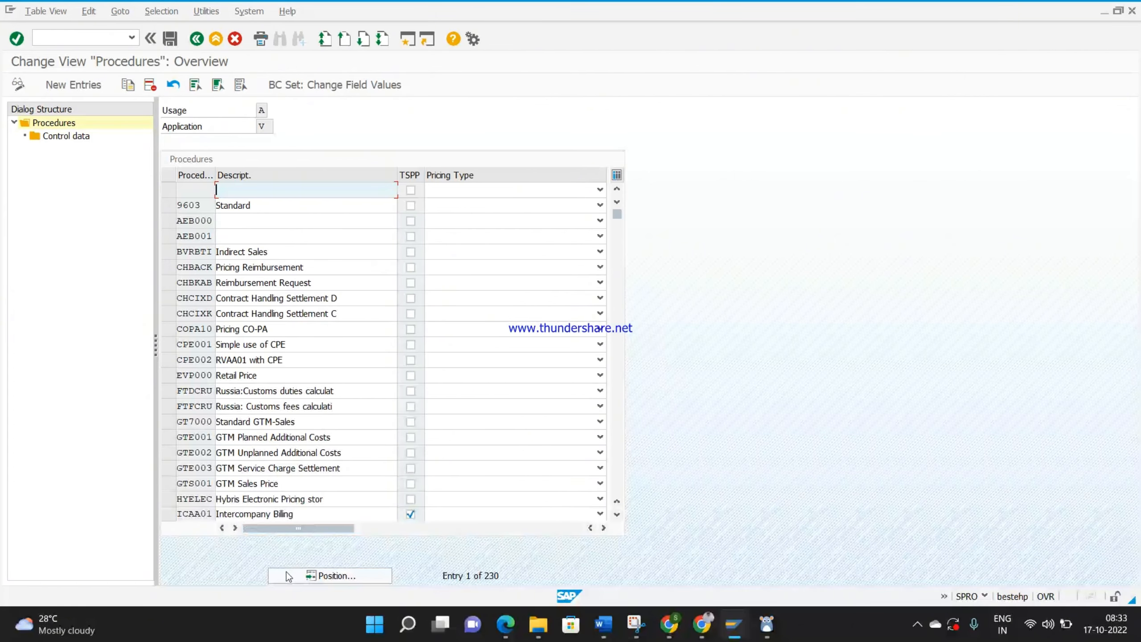
pyautogui.click(288, 575)
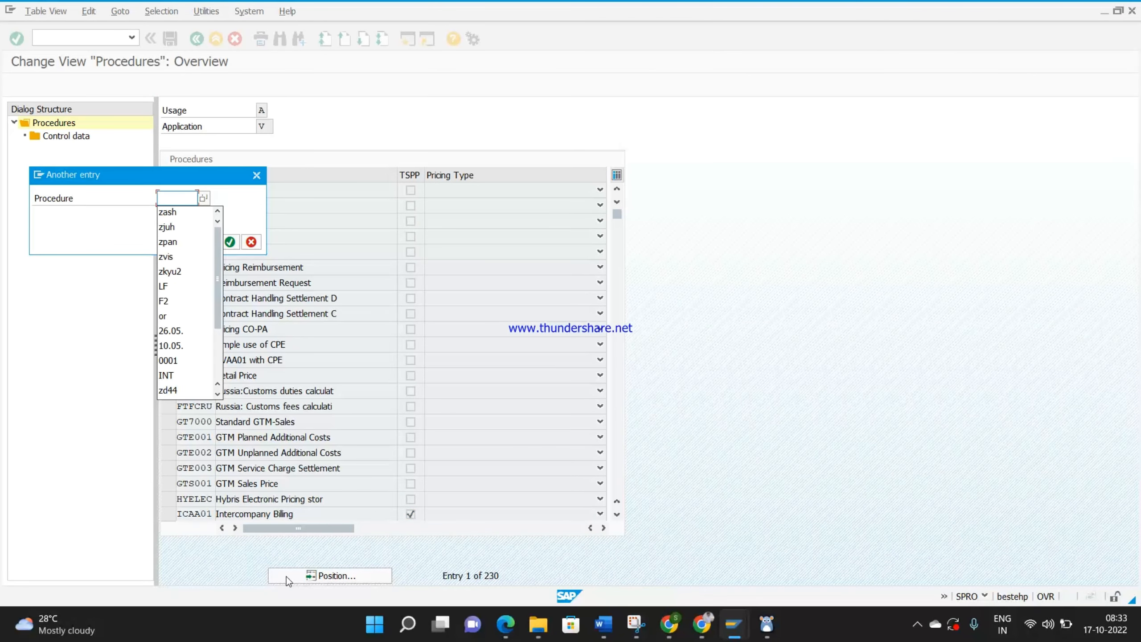
pyautogui.write('zkyu')
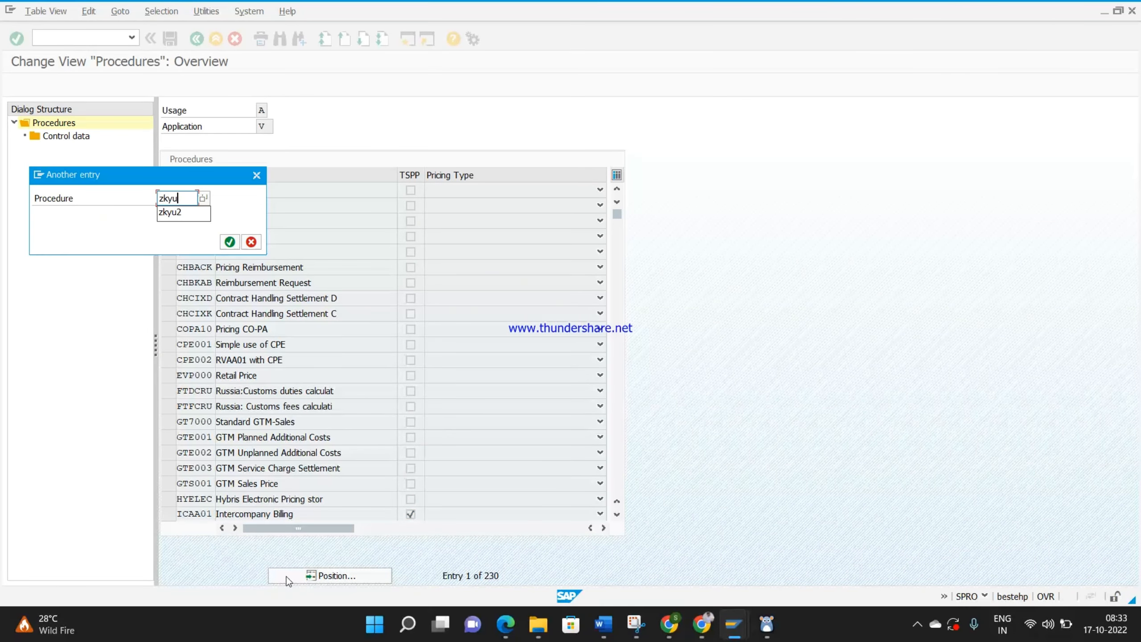
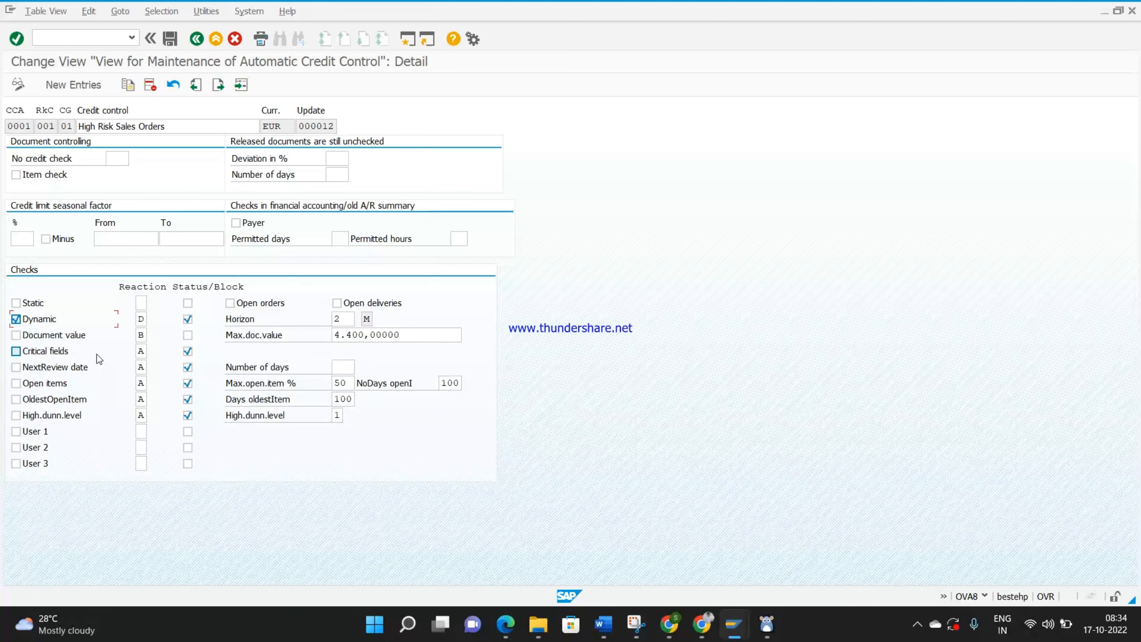
# Save the automatic credit control for 0001, risk category 001, group 01 with dynamic check reaction D, and dismiss the sales order's credit message
pyautogui.click(170, 42)
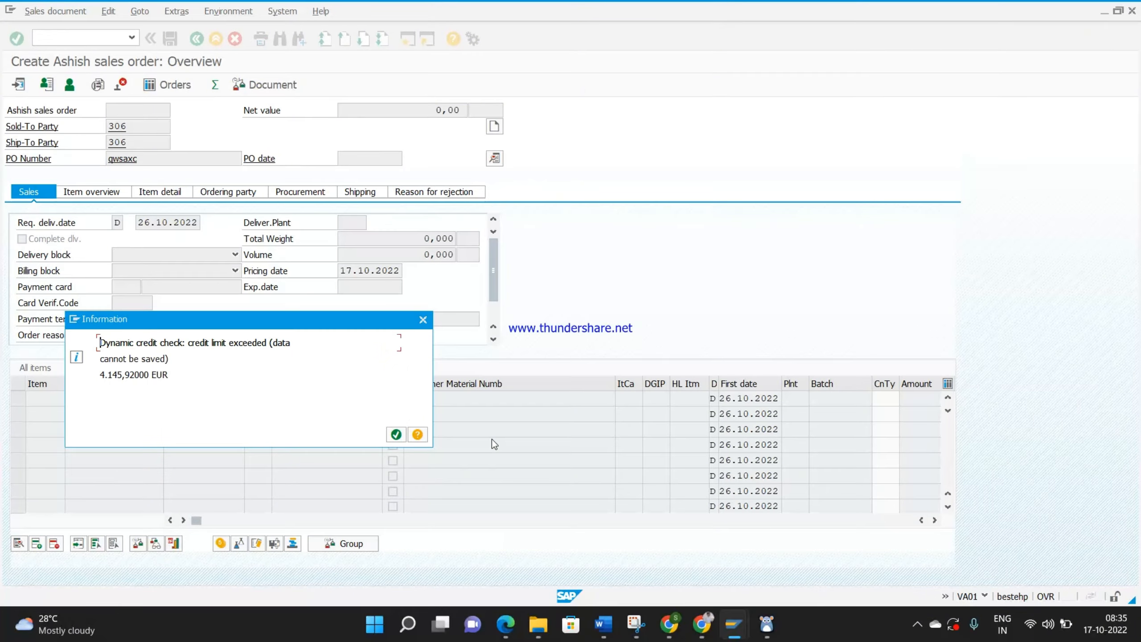
pyautogui.click(395, 434)
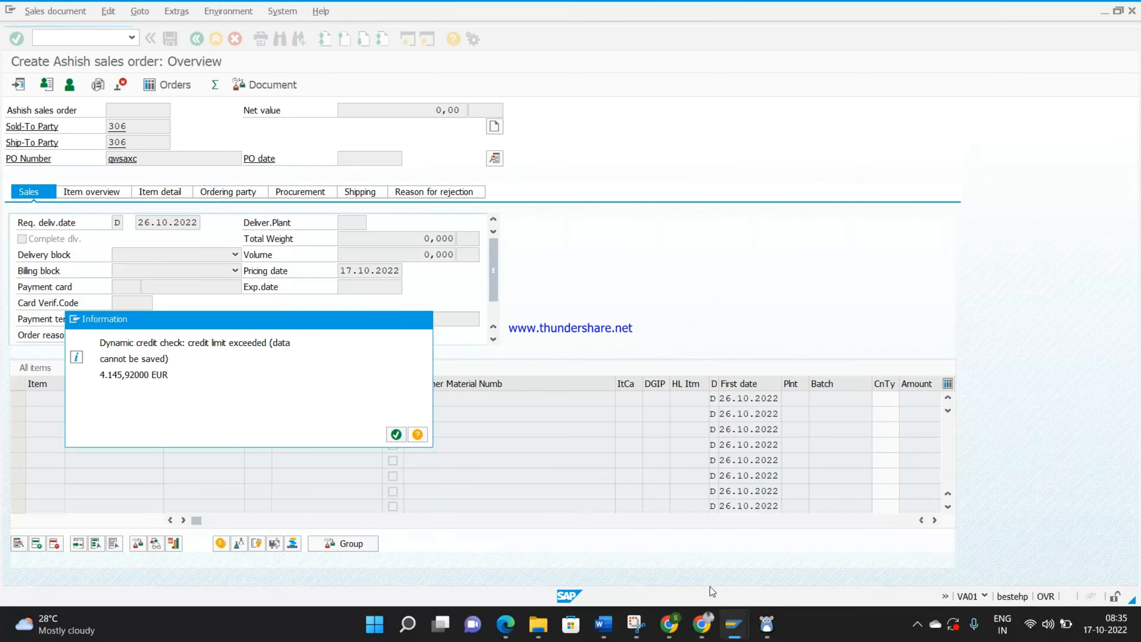
pyautogui.moveTo(732, 628)
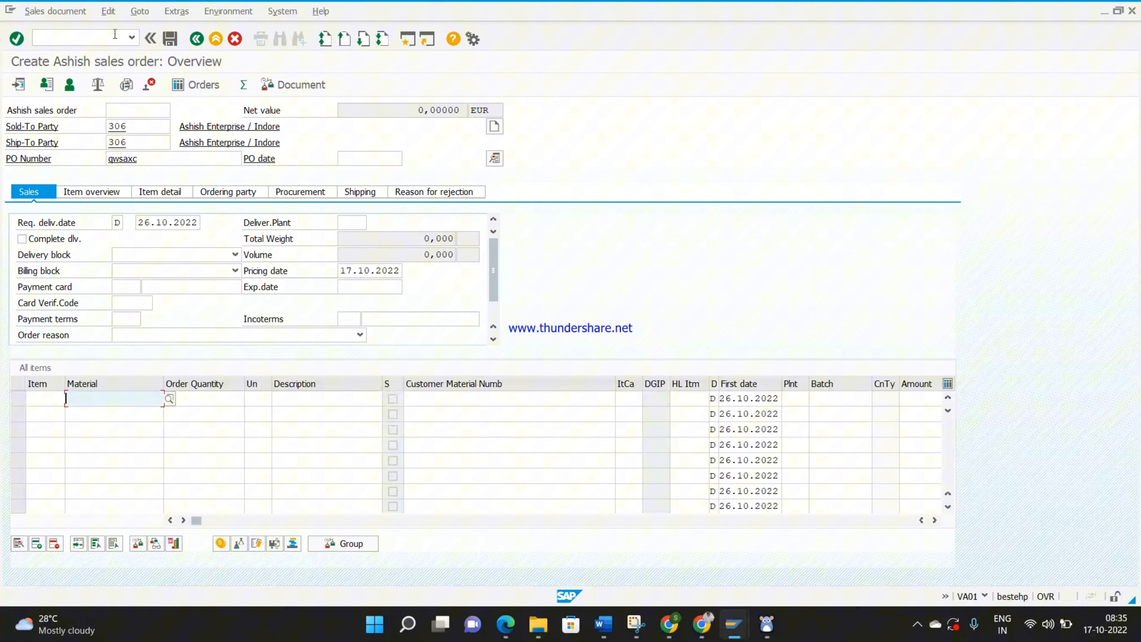
# Restart VA01 for order type ZASH, enter the sold-to party, ship-to party and PO number, and examine the credit check amount
pyautogui.click(83, 39)
pyautogui.write('/nva01')
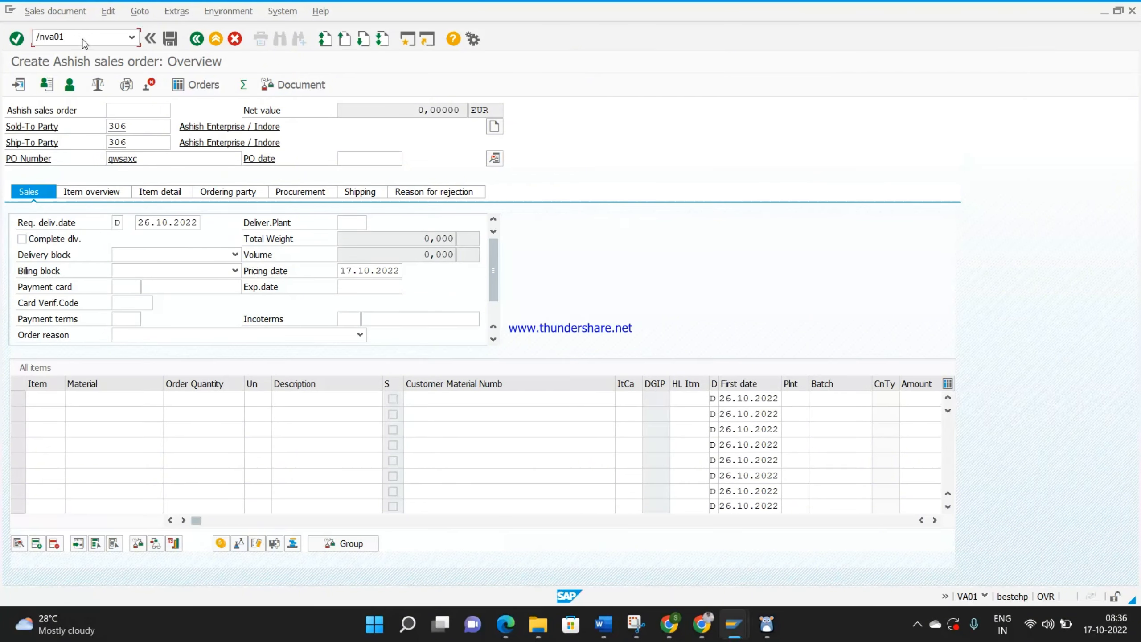
pyautogui.press('Return')
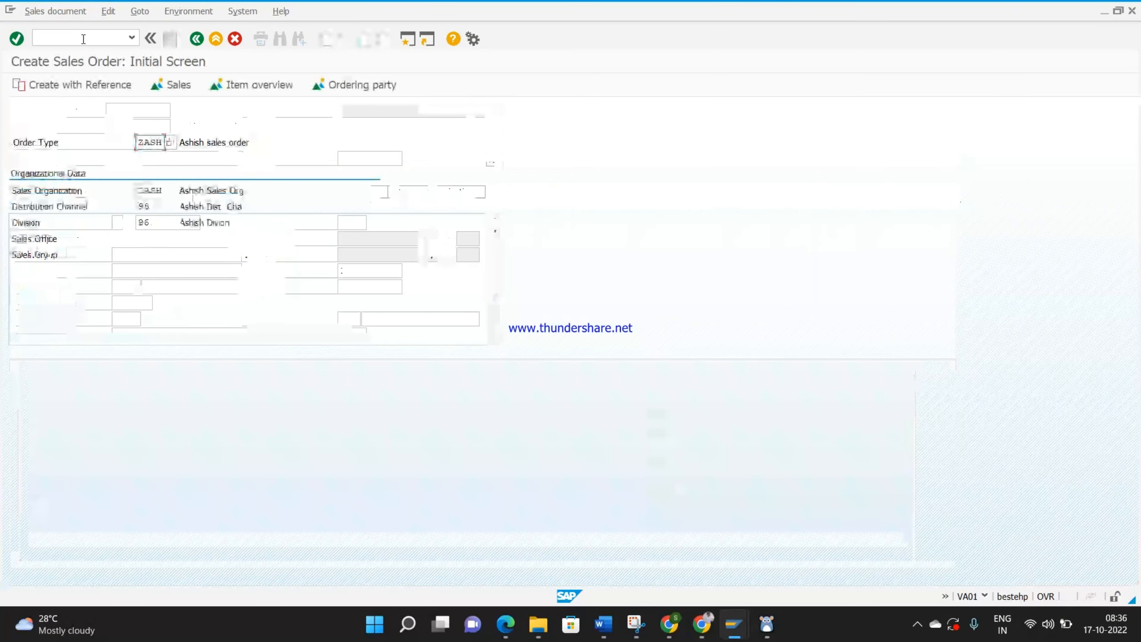
pyautogui.press('Return')
pyautogui.write('306')
pyautogui.press('Tab')
pyautogui.write('306')
pyautogui.press('Tab')
pyautogui.write('qwsaa')
pyautogui.press('Return')
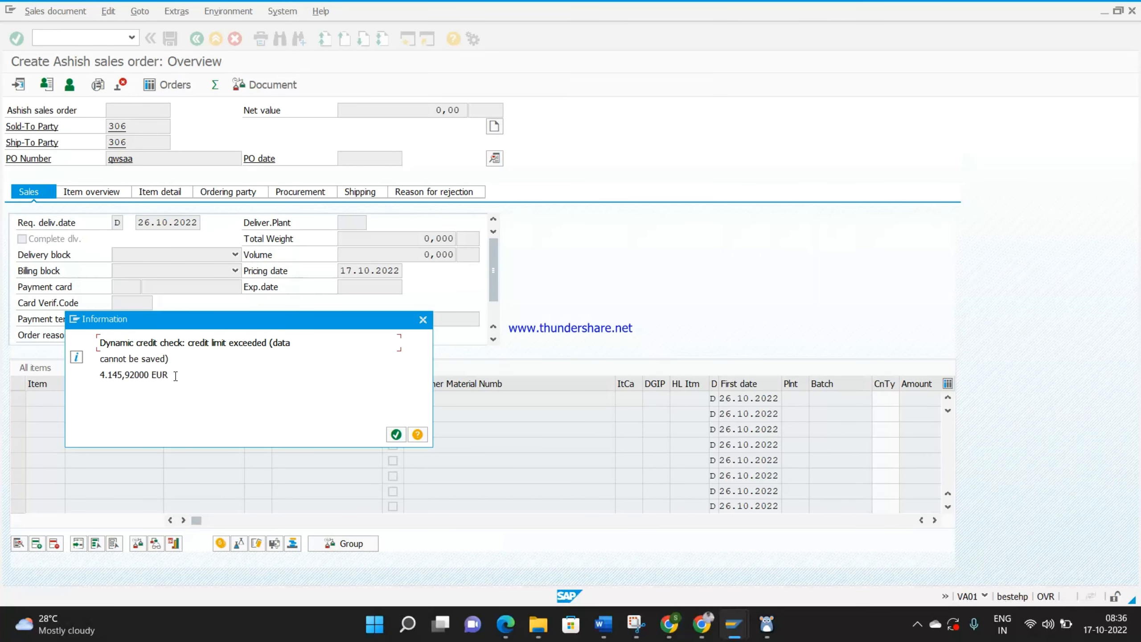
pyautogui.moveTo(176, 375); pyautogui.dragTo(98, 374)
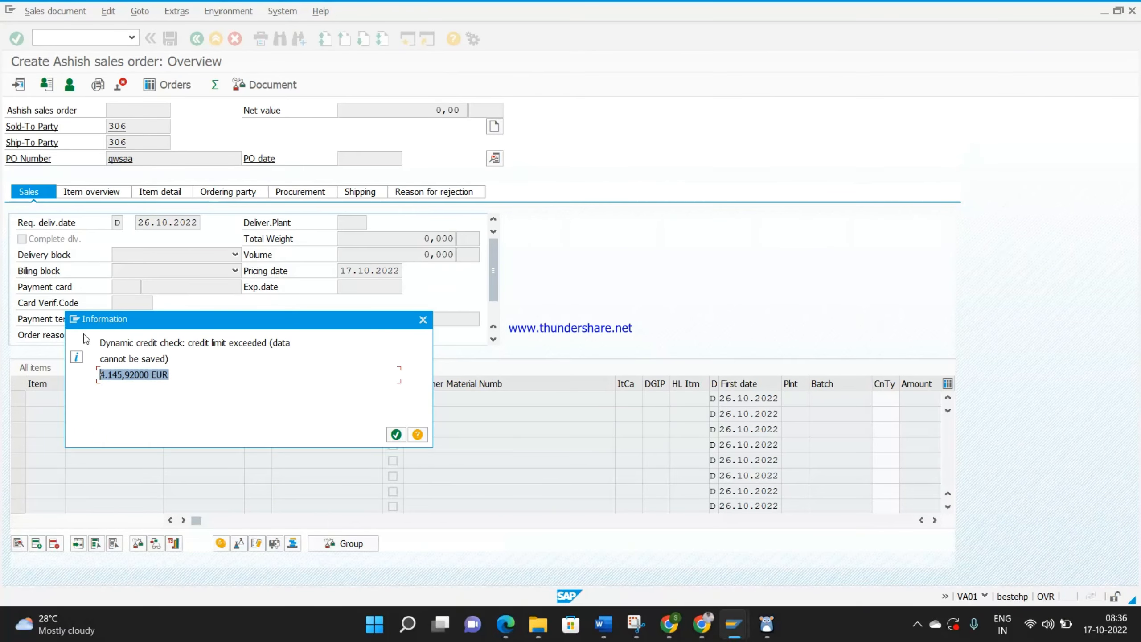
# Switch to the delivery types' credit limit check and examine the delivery credit group assigned to delivery type LF
pyautogui.hotkey('alt', 'Tab')
pyautogui.click(226, 406)
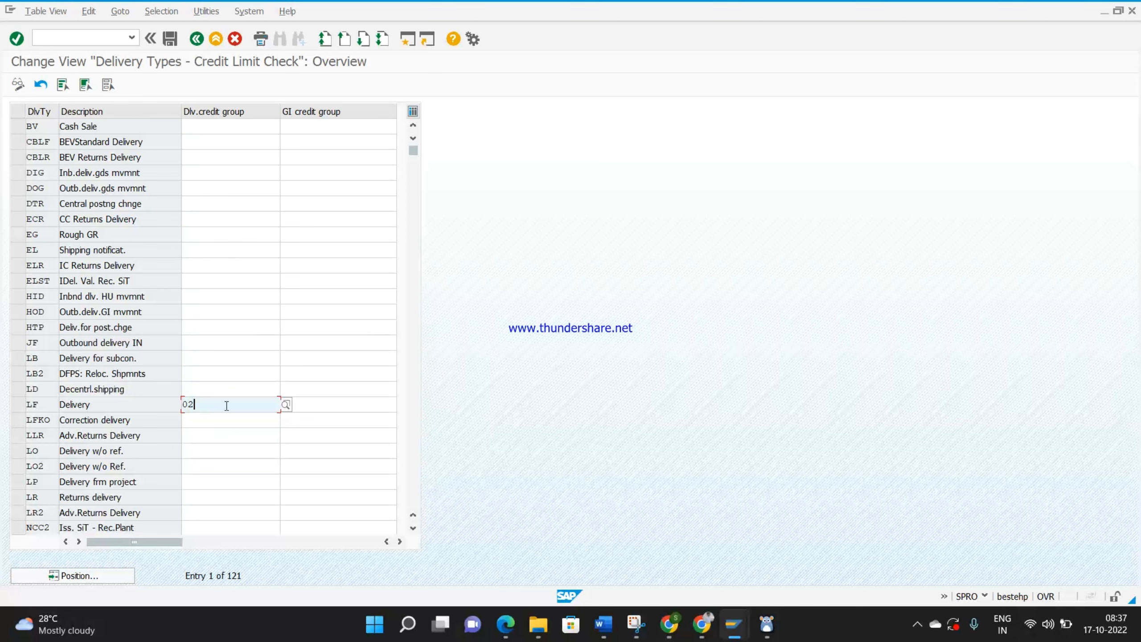
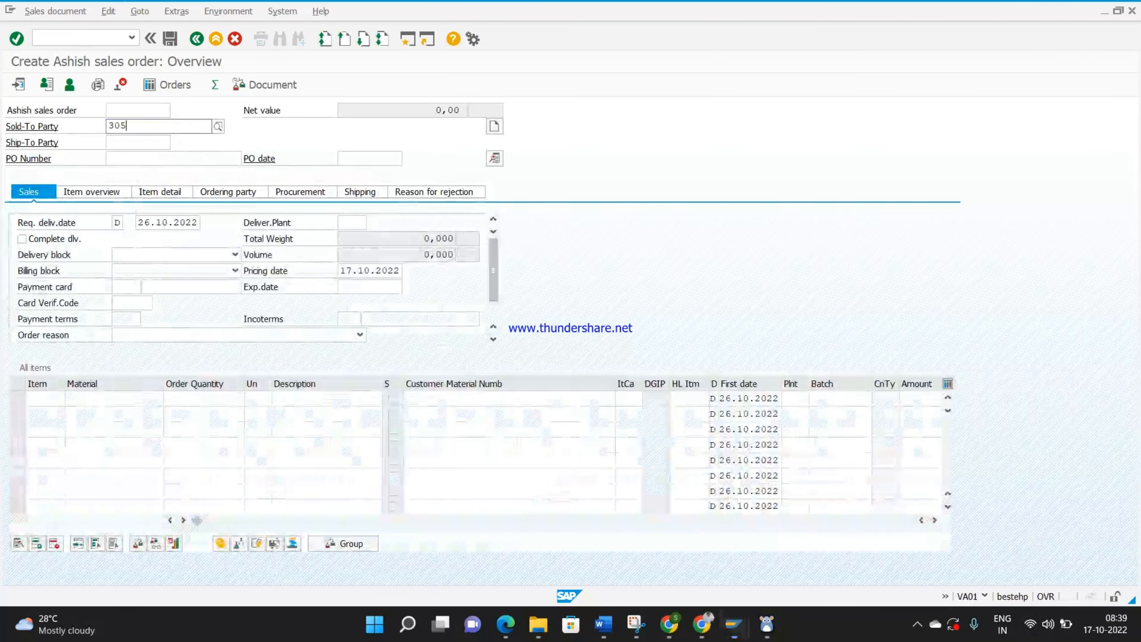
# Enter the customer as sold-to and ship-to party and fill in the PO number of the new ZASH sales order
pyautogui.write('306')
pyautogui.press('Tab')
pyautogui.press('Tab')
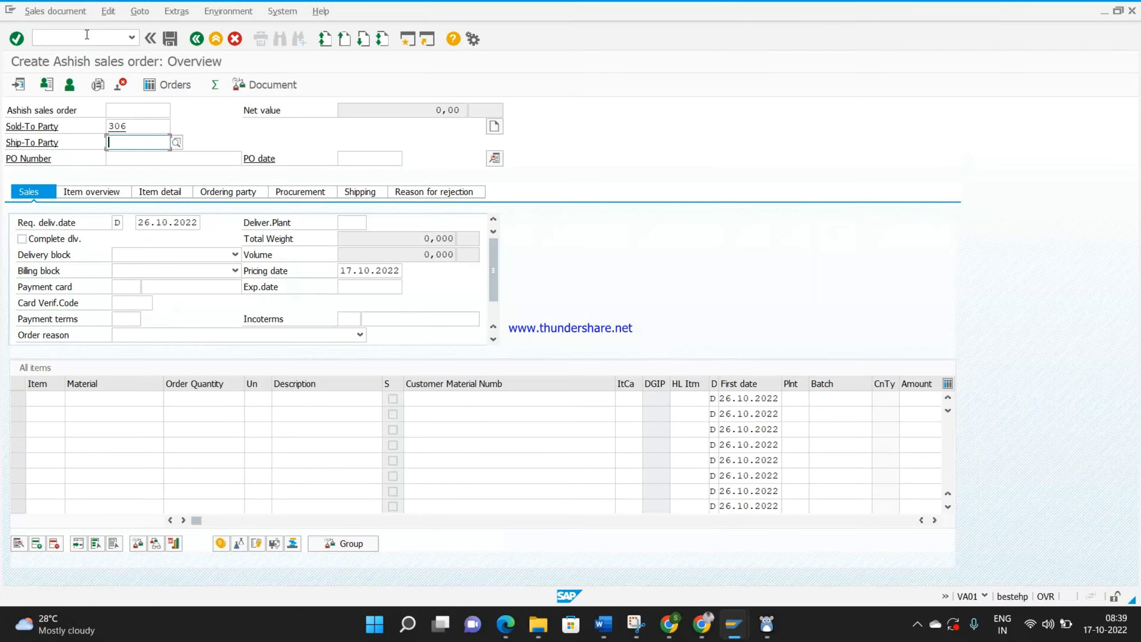
pyautogui.write('306')
pyautogui.press('Tab')
pyautogui.write('124')
pyautogui.press('Return')
# Set the location of the order's CIF incoterms to m and accept the freight redetermination
pyautogui.click(390, 319)
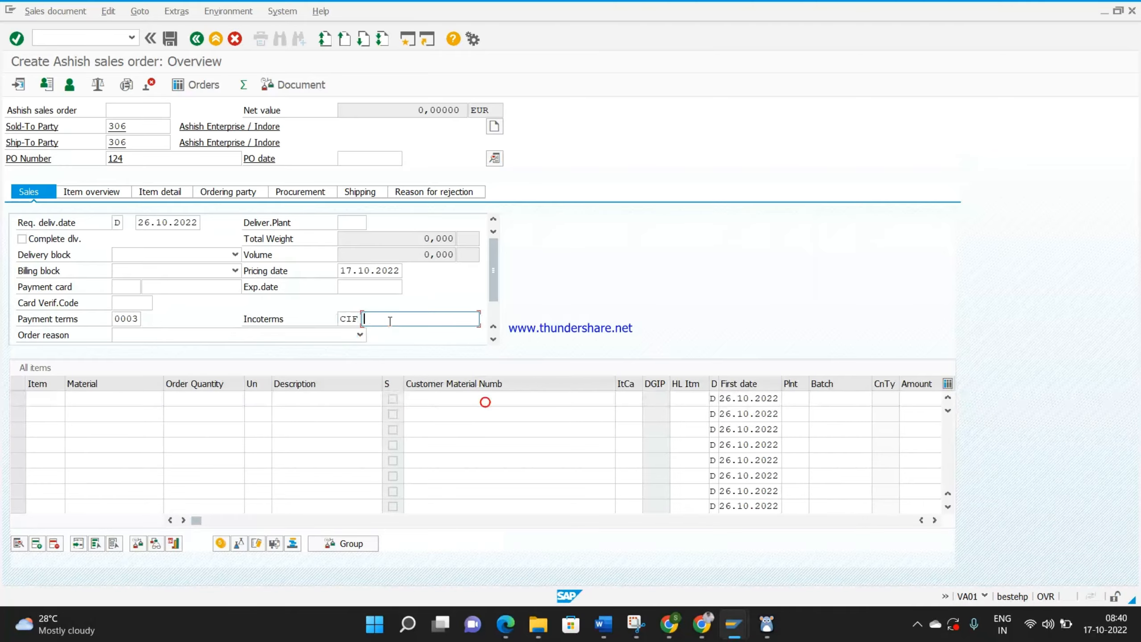
pyautogui.write('m')
pyautogui.press('Return')
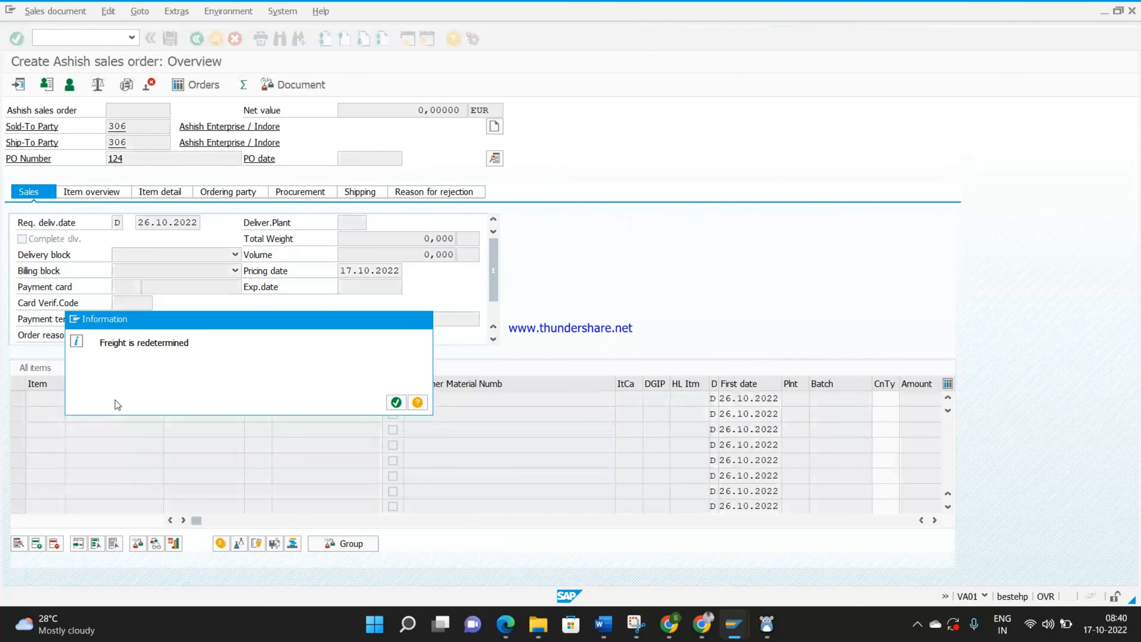
pyautogui.press('Return')
# Add material 52 as item 10 of the sales order with an order quantity of 11
pyautogui.click(114, 397)
pyautogui.press('Tab')
pyautogui.write('1')
pyautogui.press('Return')
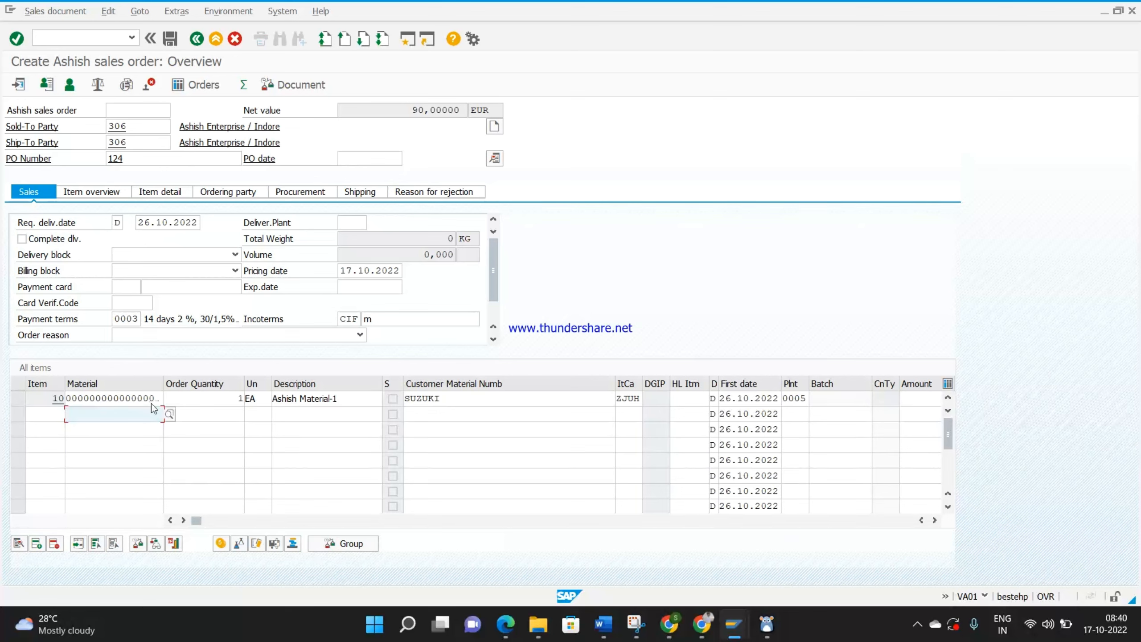
pyautogui.click(218, 398)
pyautogui.write('1')
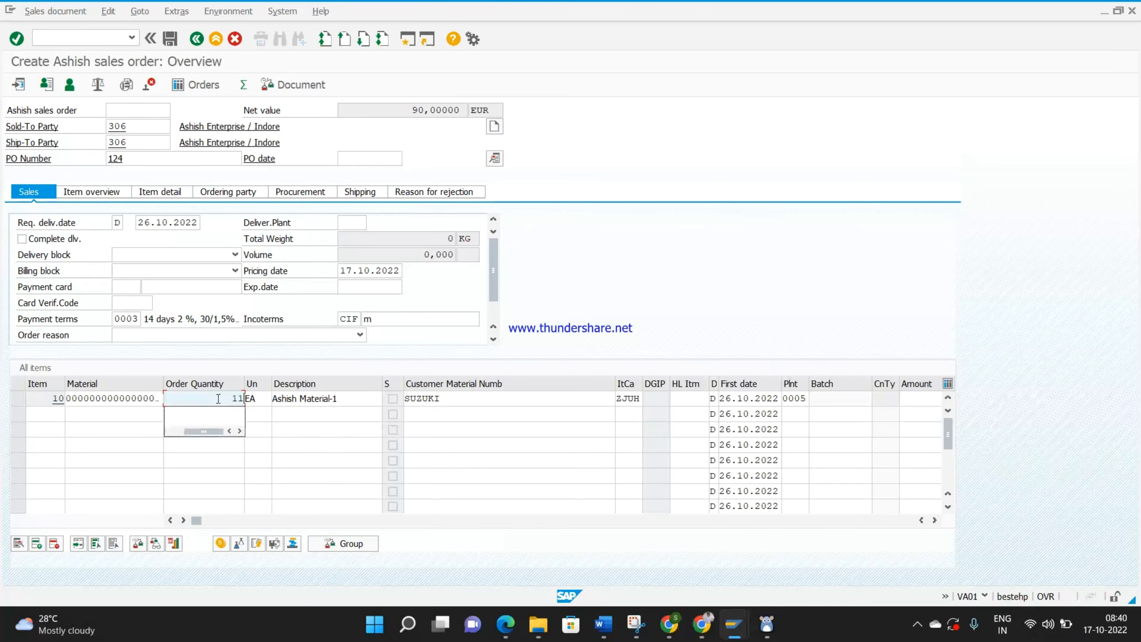
pyautogui.press('Return')
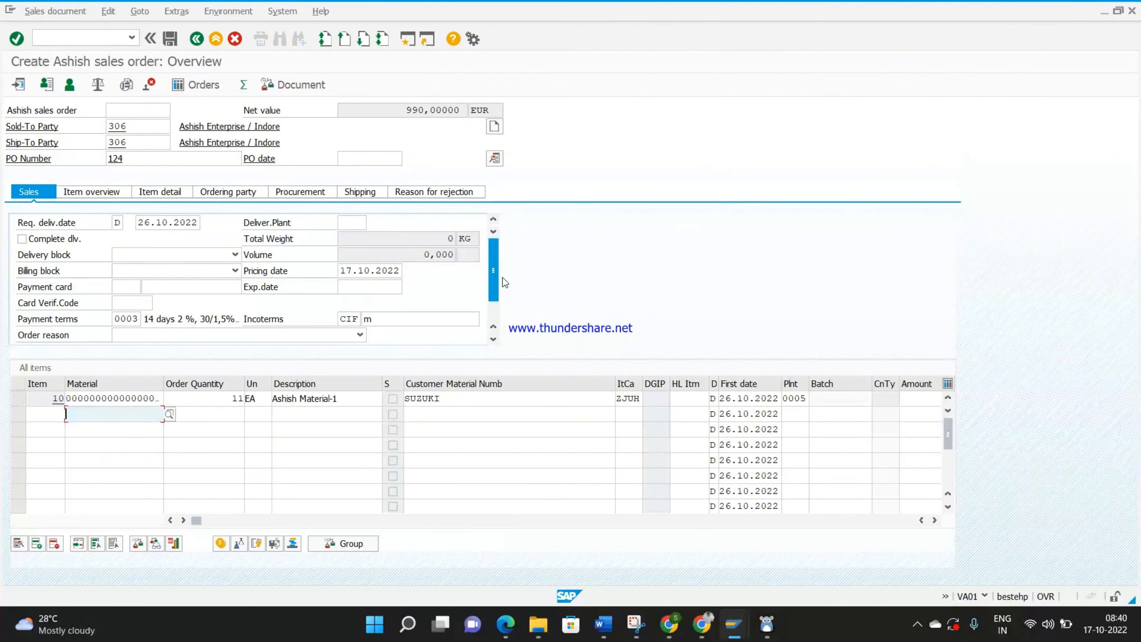
# Set item 10's net weight and gross weight to 1 in its shipping data
pyautogui.scroll(-2, 502, 277)
pyautogui.doubleClick(127, 396)
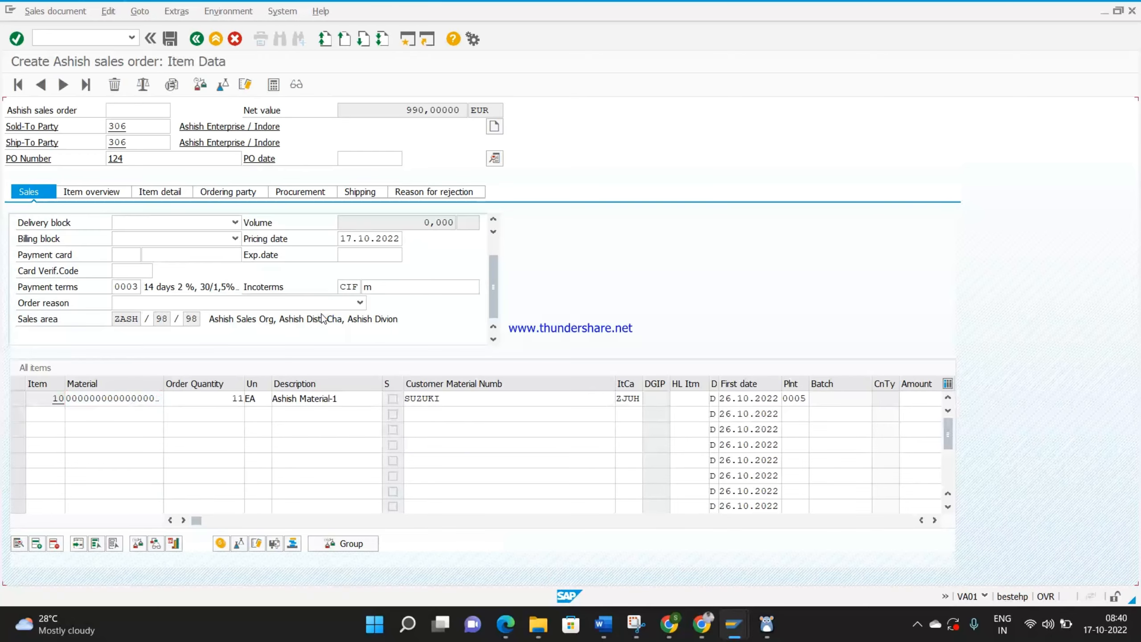
pyautogui.click(134, 159)
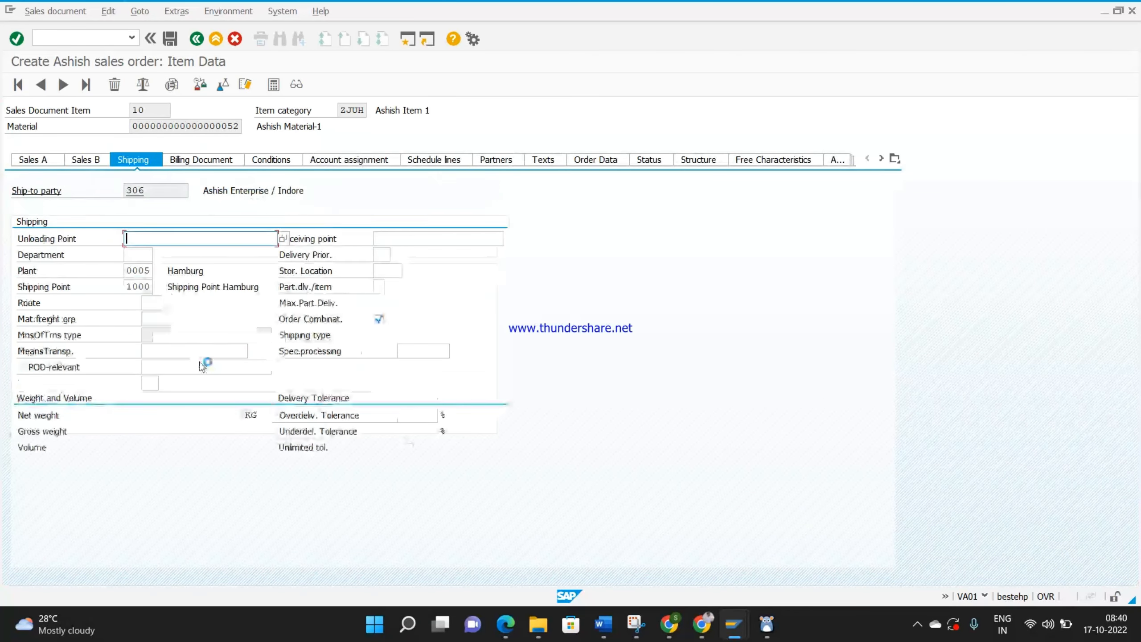
pyautogui.click(206, 416)
pyautogui.write('1')
pyautogui.press('Tab')
pyautogui.press('Tab')
pyautogui.write('1')
pyautogui.press('Tab')
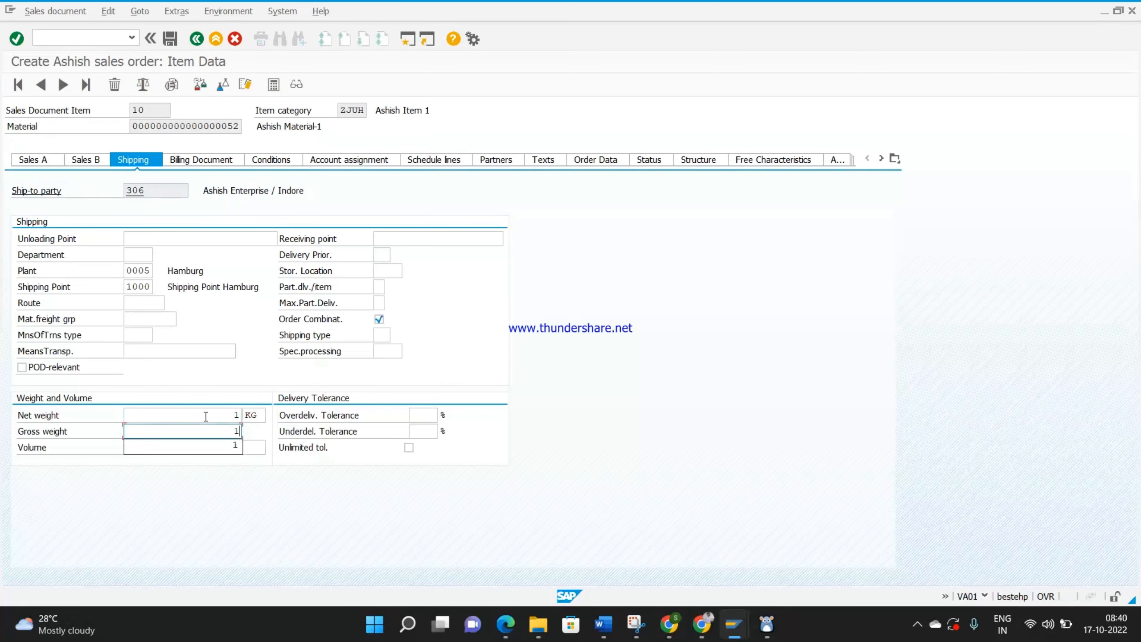
pyautogui.press('Return')
pyautogui.click(220, 86)
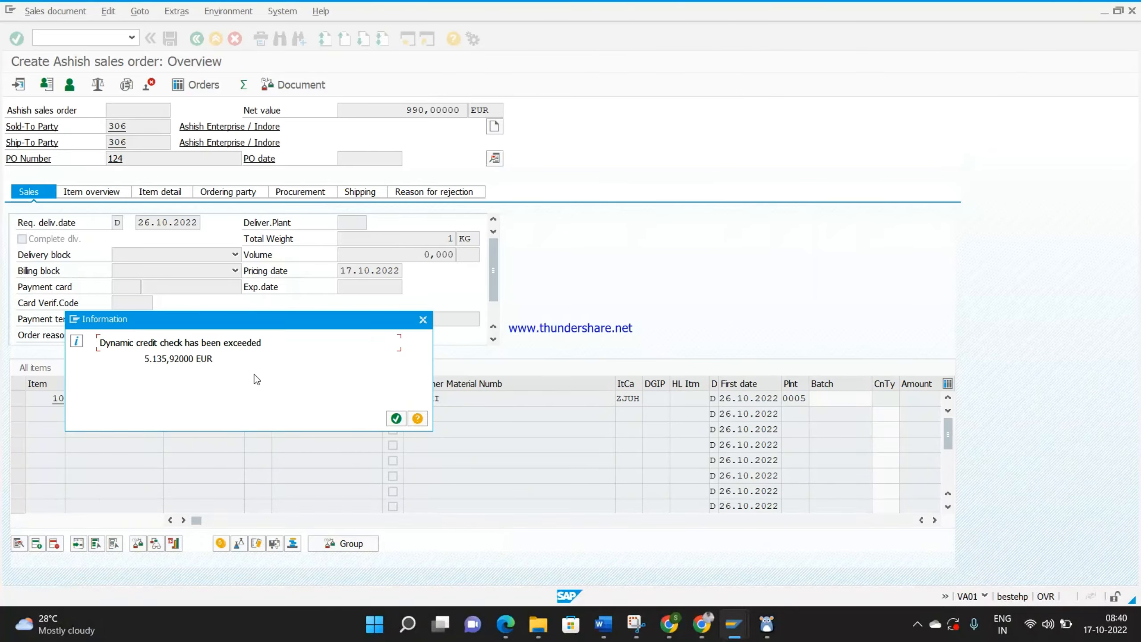
# Try to create a delivery from the saved Ashish sales order and examine the message in the log
pyautogui.click(55, 11)
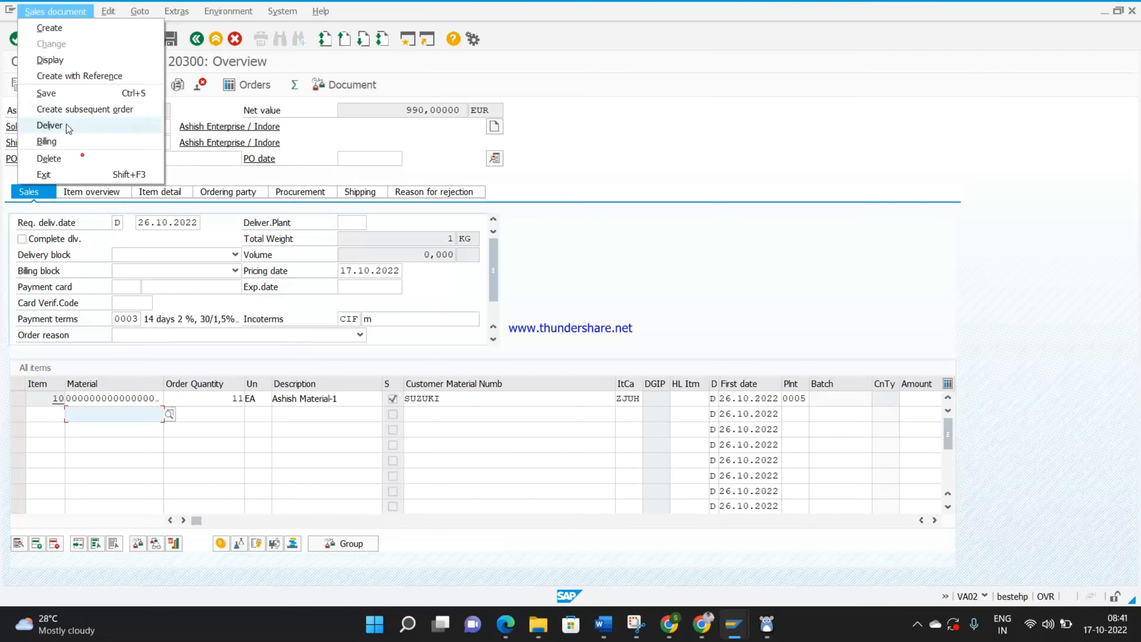
pyautogui.click(53, 125)
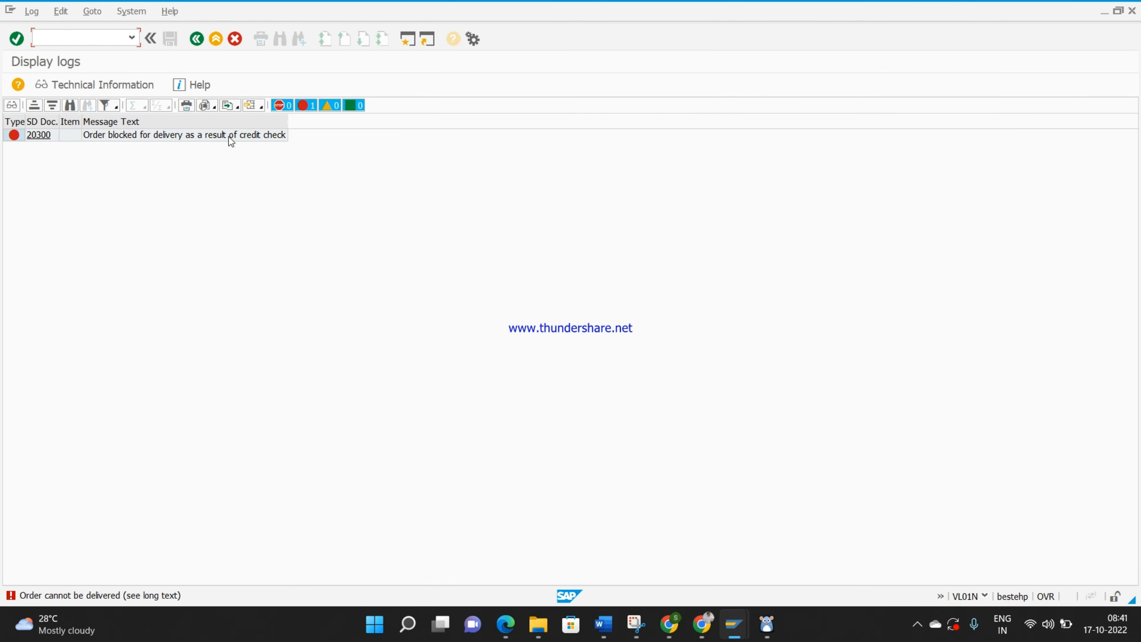
pyautogui.click(275, 140)
# Display the sales order with VA03, check its credit status in the header status data, and select the order number
pyautogui.click(76, 35)
pyautogui.write('/nva03')
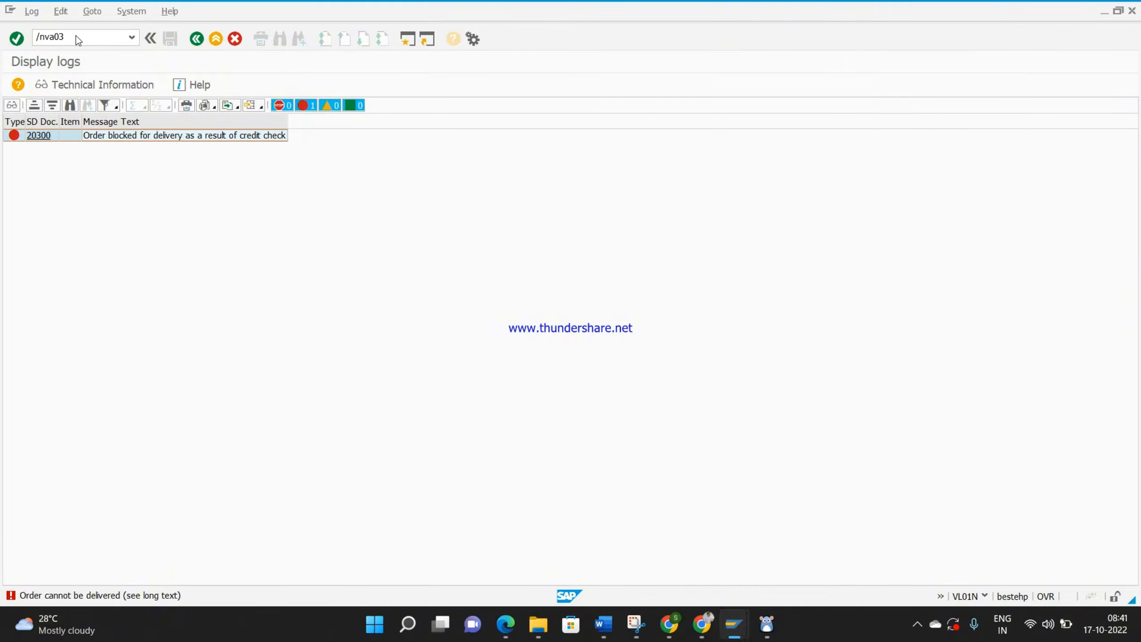
pyautogui.press('Return')
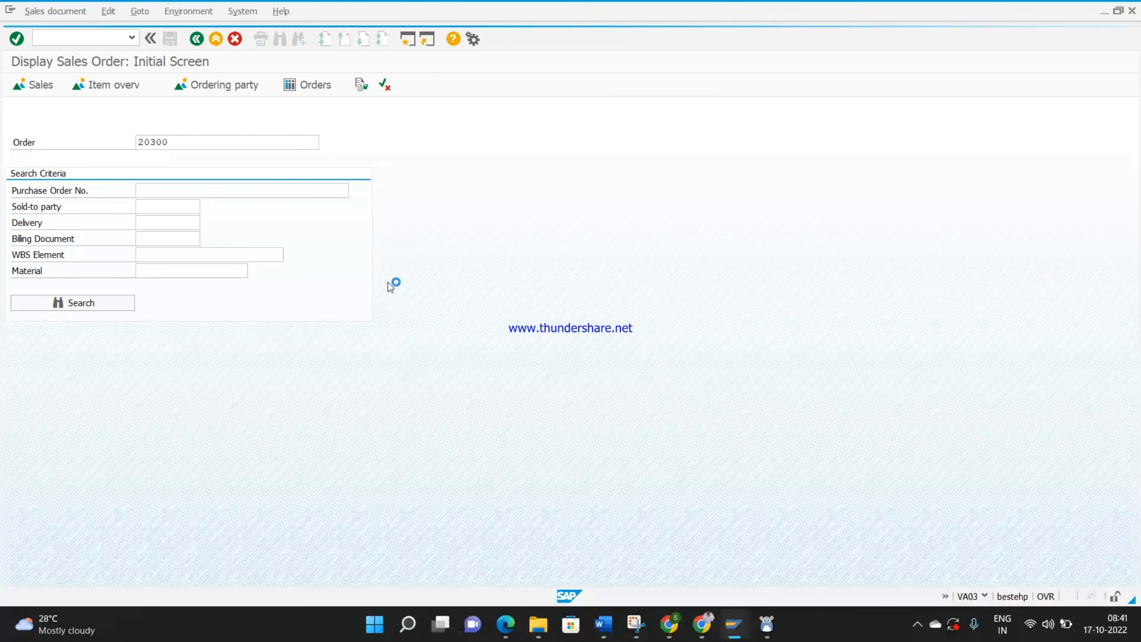
pyautogui.press('Return')
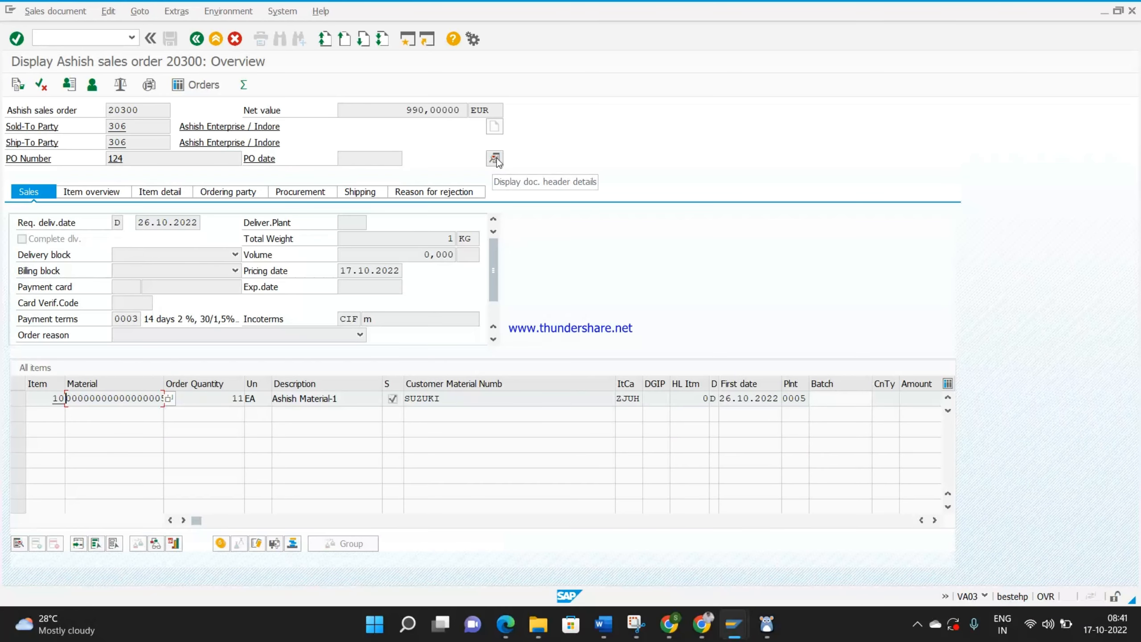
pyautogui.click(496, 158)
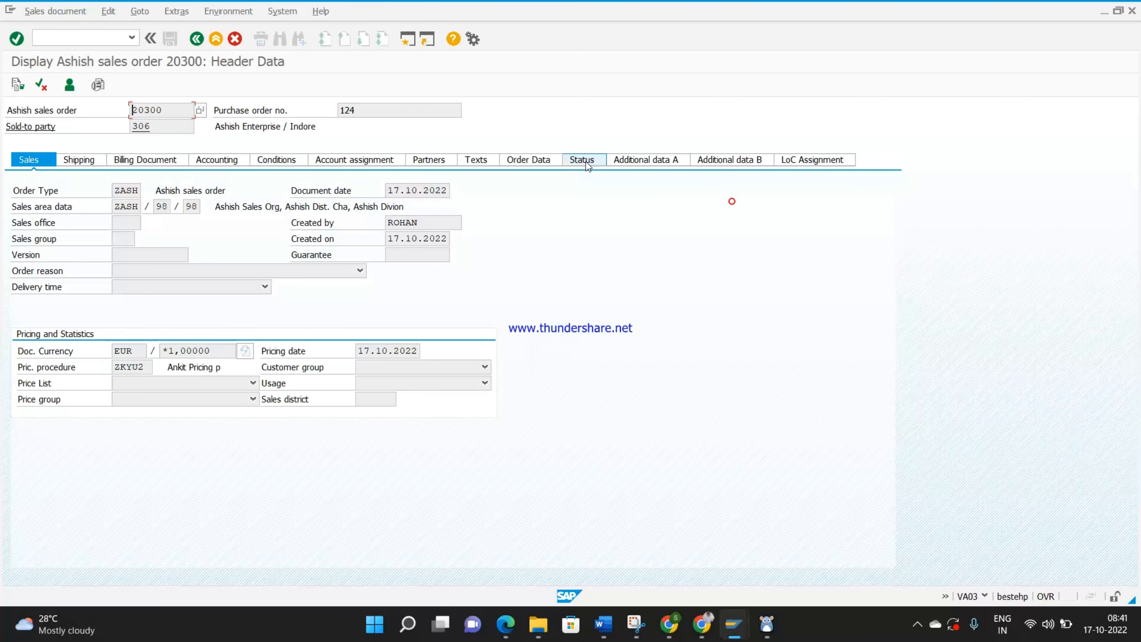
pyautogui.click(586, 162)
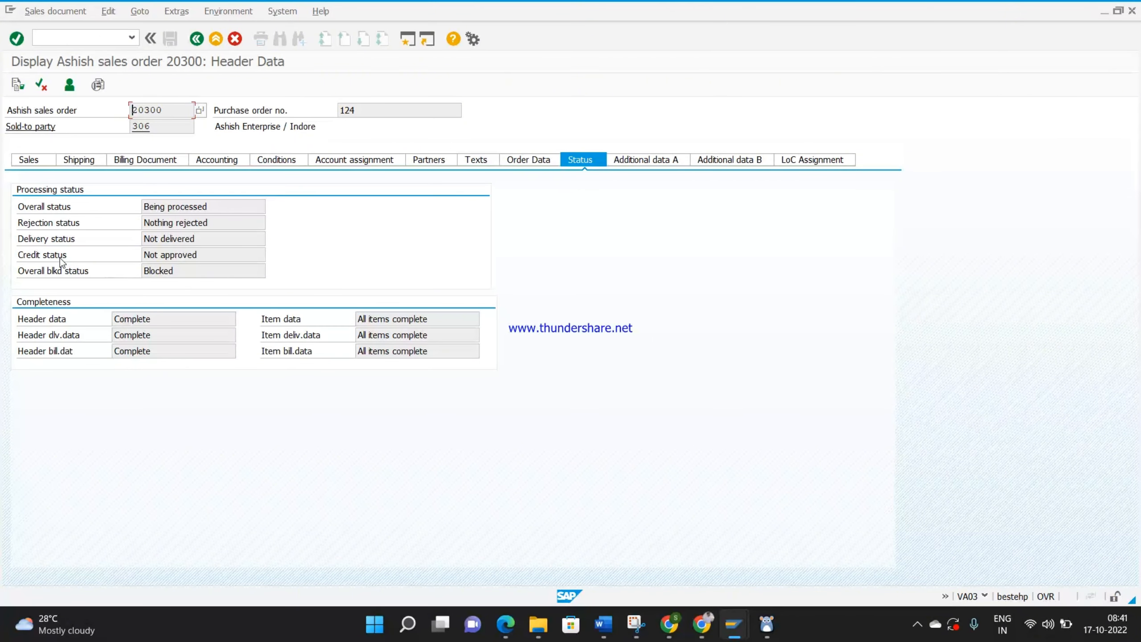
pyautogui.moveTo(202, 254); pyautogui.dragTo(143, 255)
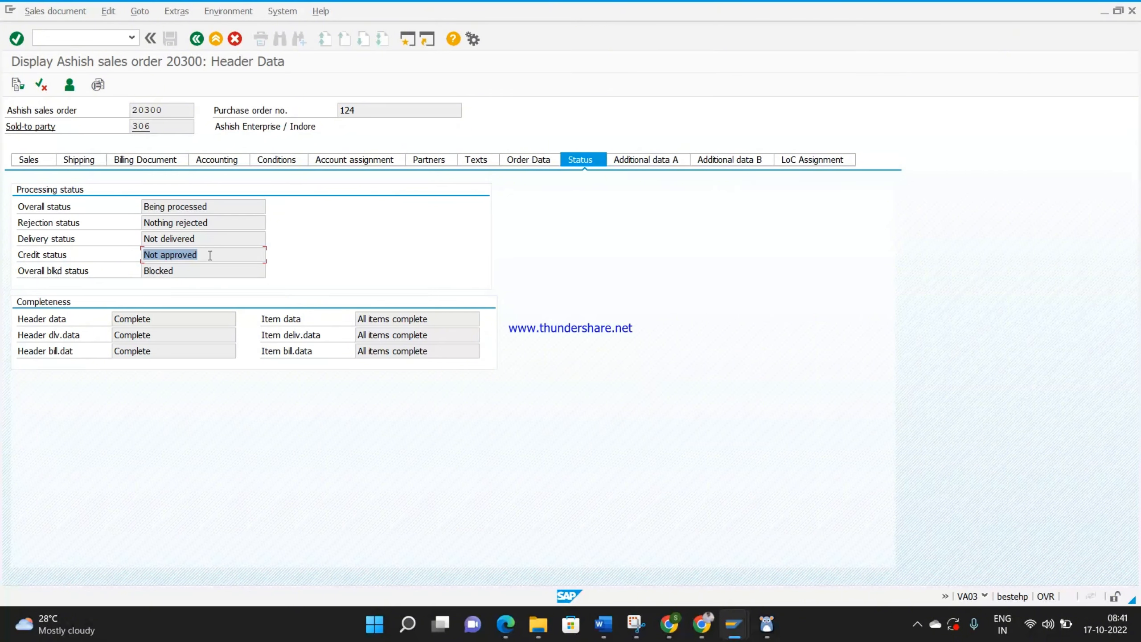
pyautogui.click(210, 256)
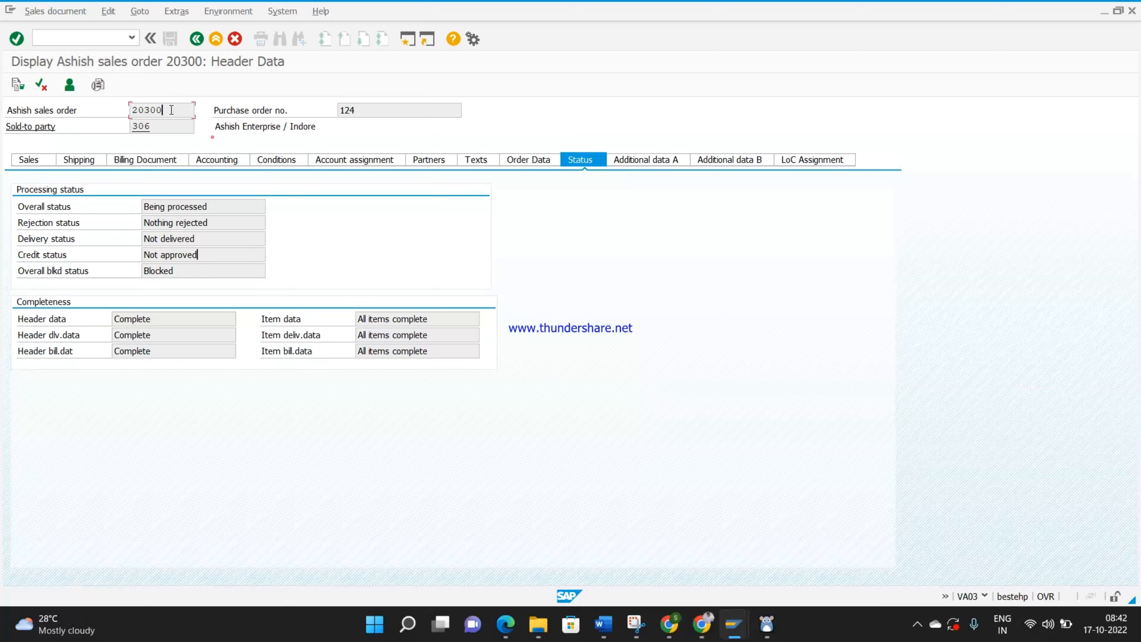
pyautogui.moveTo(162, 110); pyautogui.dragTo(130, 109)
# Switch to Word and add the note "T code to release manually credit blocked order--VKM3" below the FD32 line
pyautogui.click(603, 623)
pyautogui.write('T code to rel')
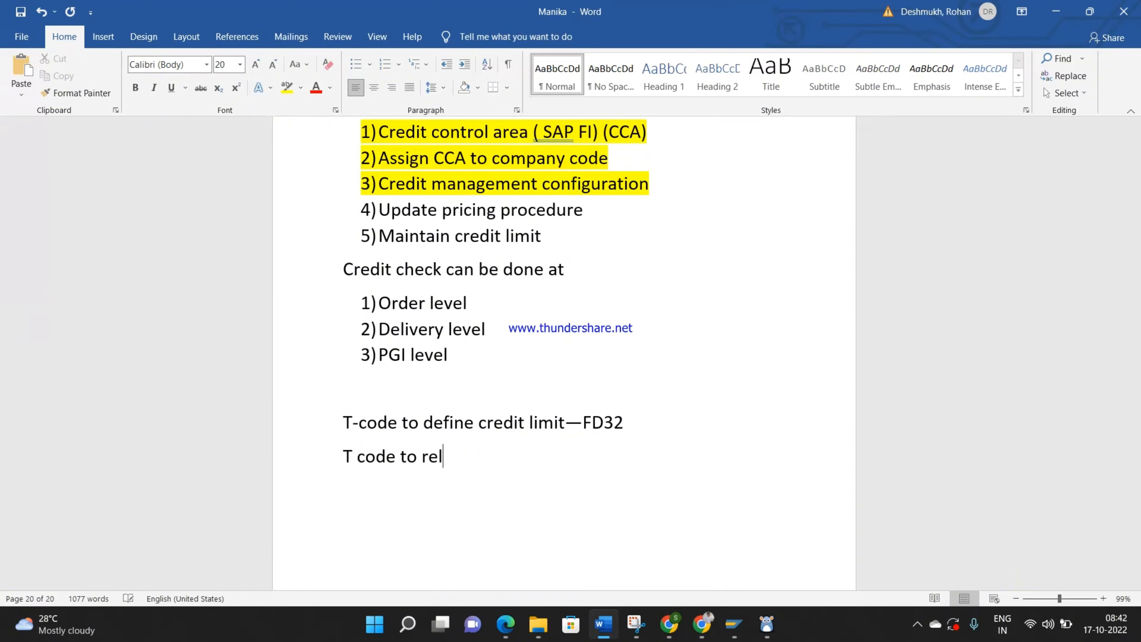
pyautogui.write('ease manually cr')
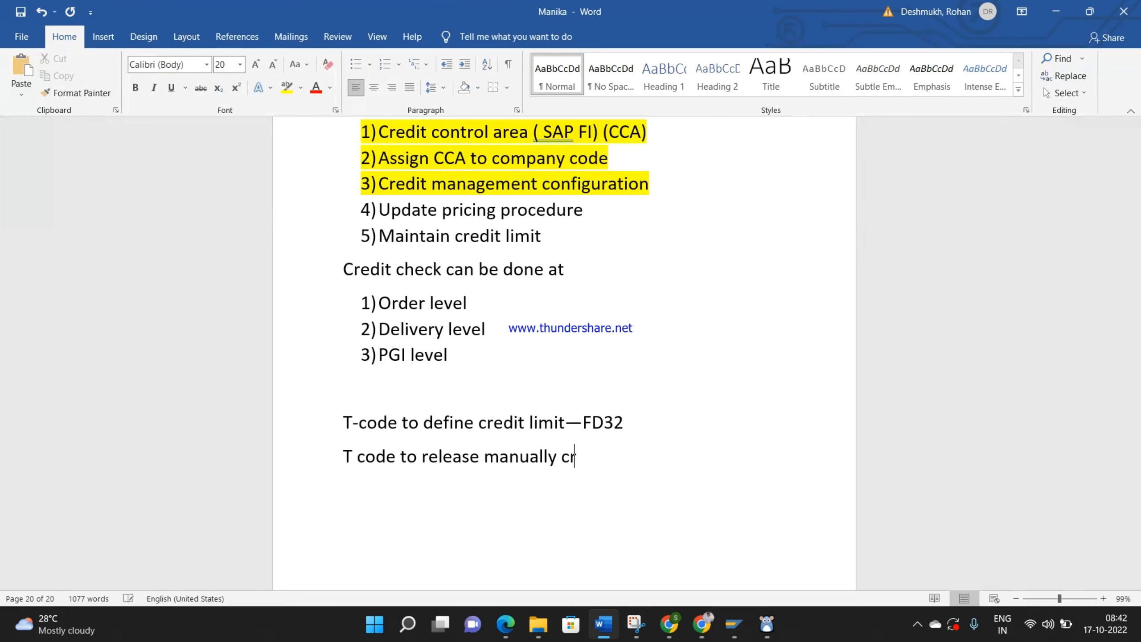
pyautogui.write('edit blocked o')
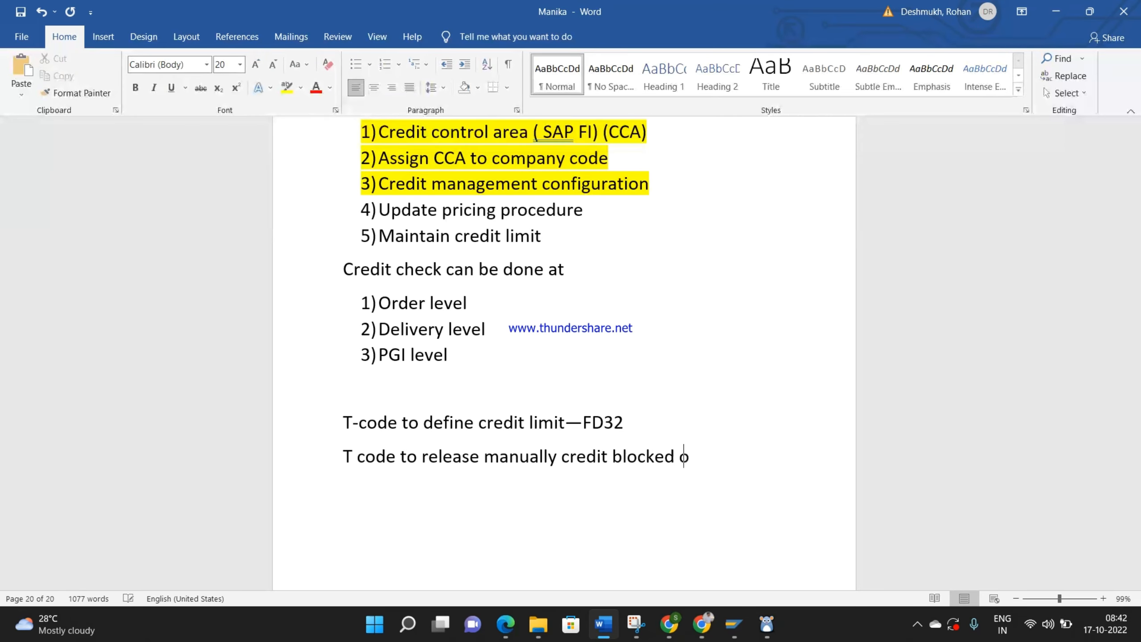
pyautogui.write('rder--VKM')
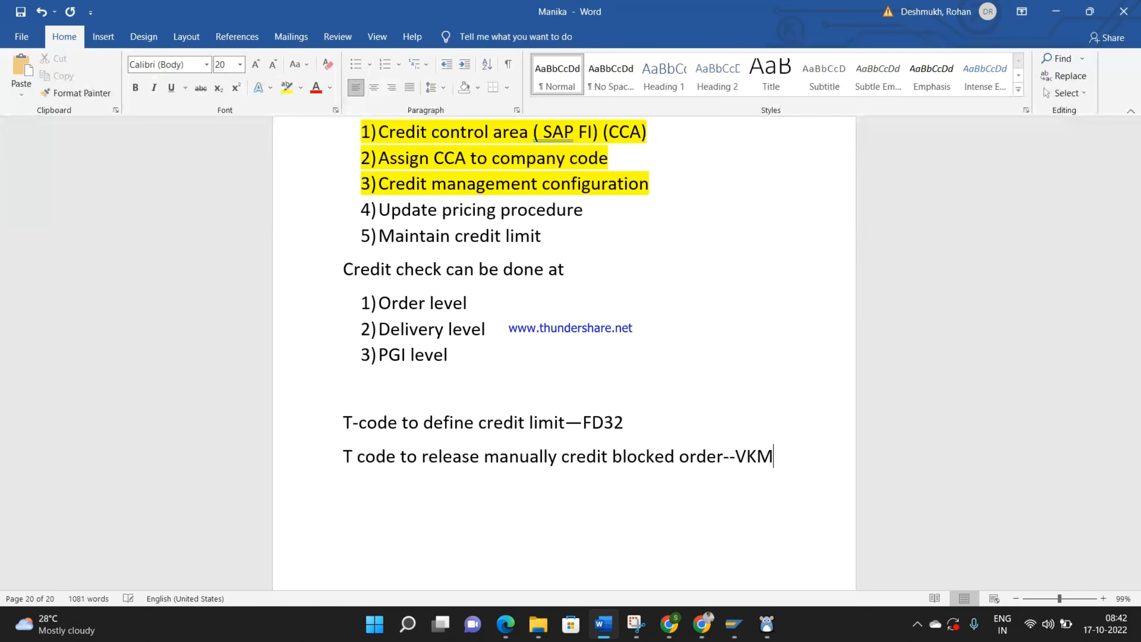
pyautogui.write('3')
# Switch back to SAP, release the credit-blocked Ashish sales order in VKM3 and save the release
pyautogui.hotkey('alt', 'Tab')
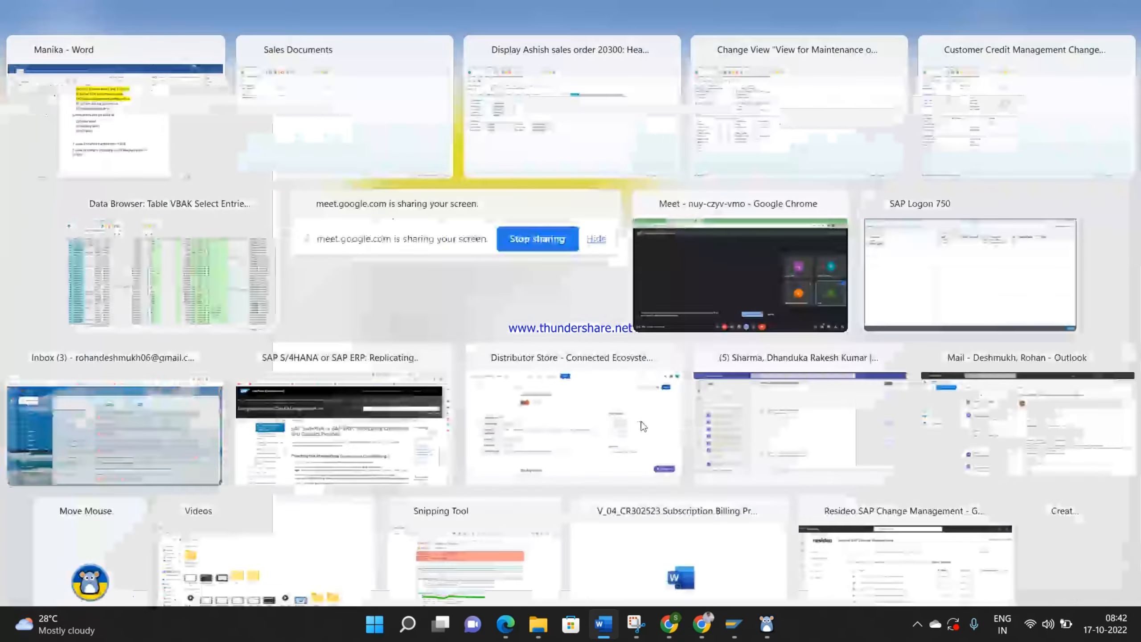
pyautogui.press('F8')
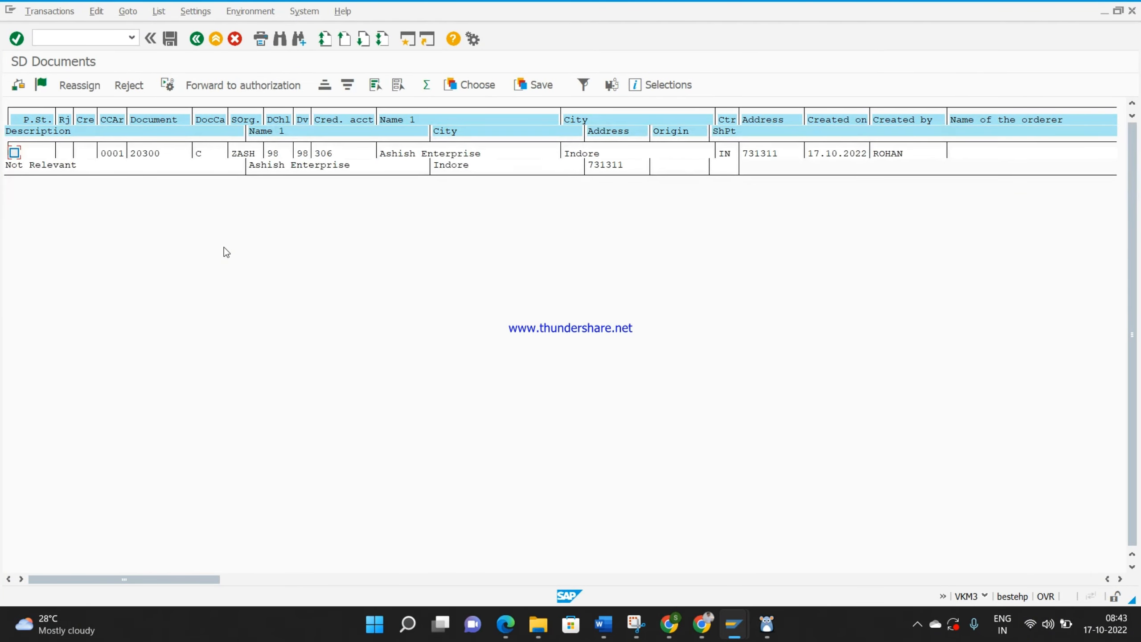
pyautogui.click(14, 152)
pyautogui.click(41, 85)
pyautogui.click(170, 39)
# Display the sales order again with VA03 and recheck the credit status in its header status data
pyautogui.click(81, 39)
pyautogui.write('/nva03')
pyautogui.press('Return')
pyautogui.press('Return')
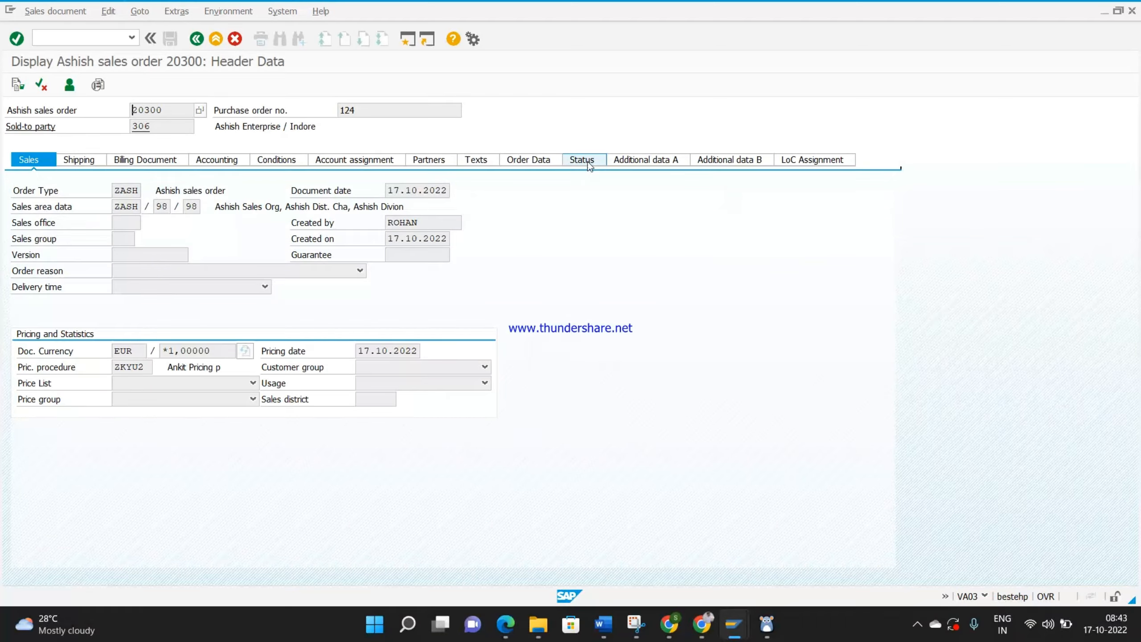
pyautogui.click(588, 161)
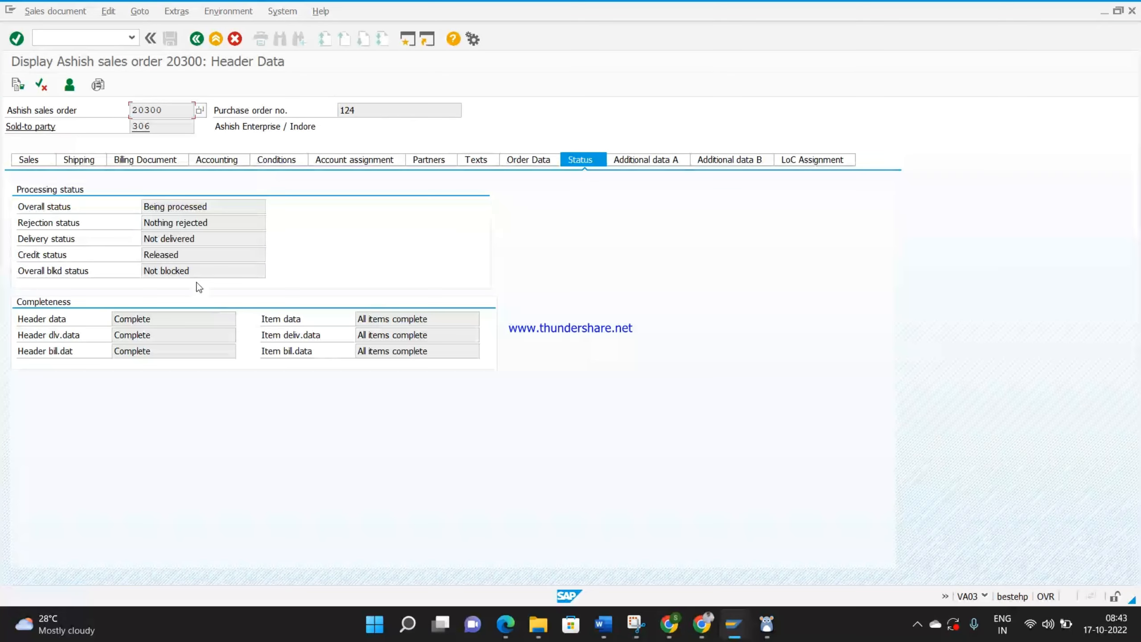
pyautogui.doubleClick(189, 254)
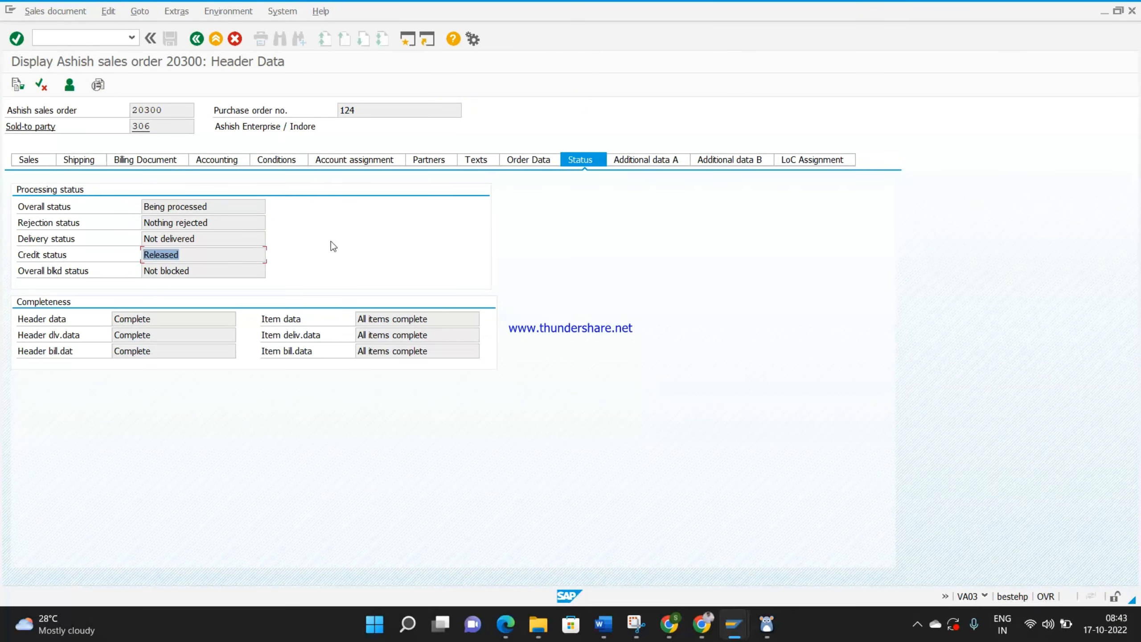